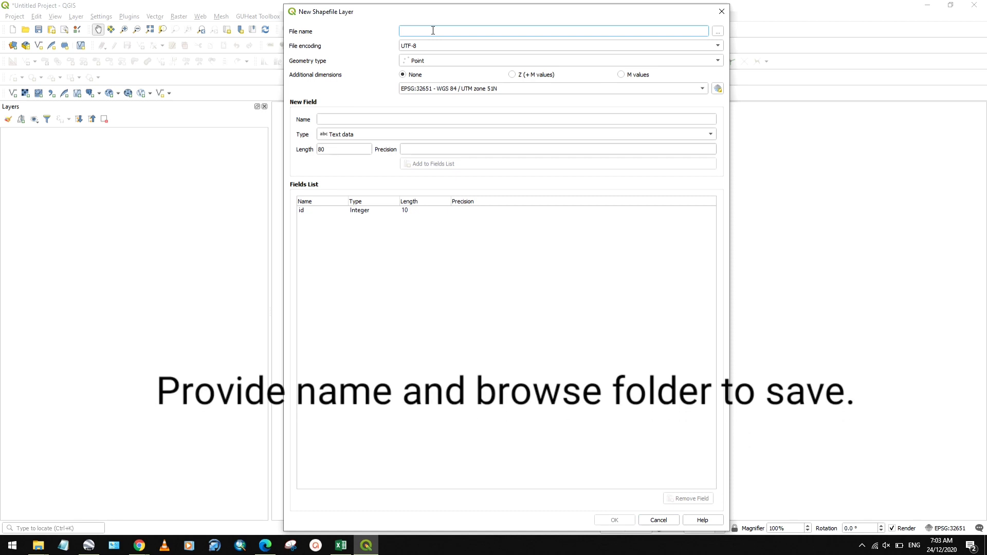
# Set the new shapefile to save as Airports.shp in the Desktop's GIS Sample Data folder, using EPSG:4326 - WGS 84
pyautogui.write('Airports')
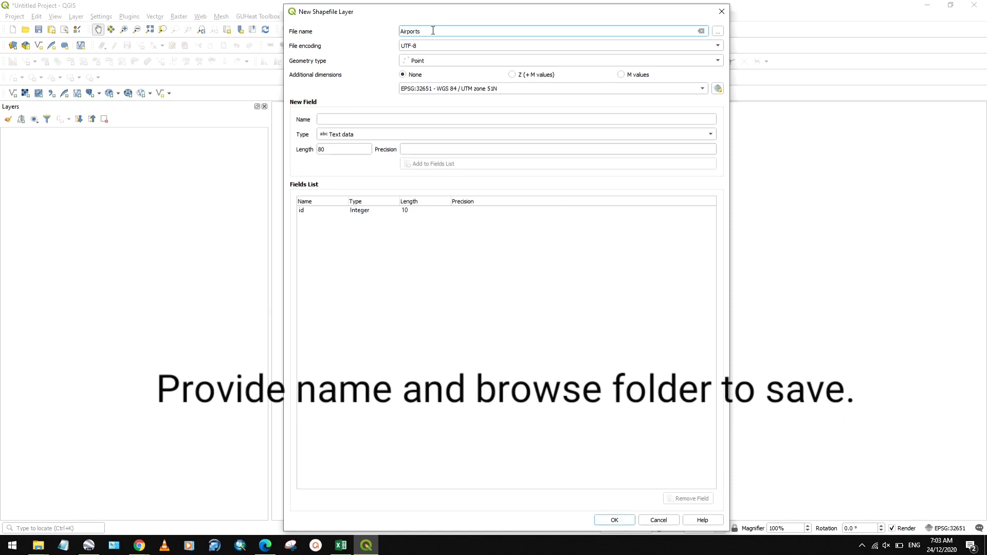
pyautogui.click(718, 31)
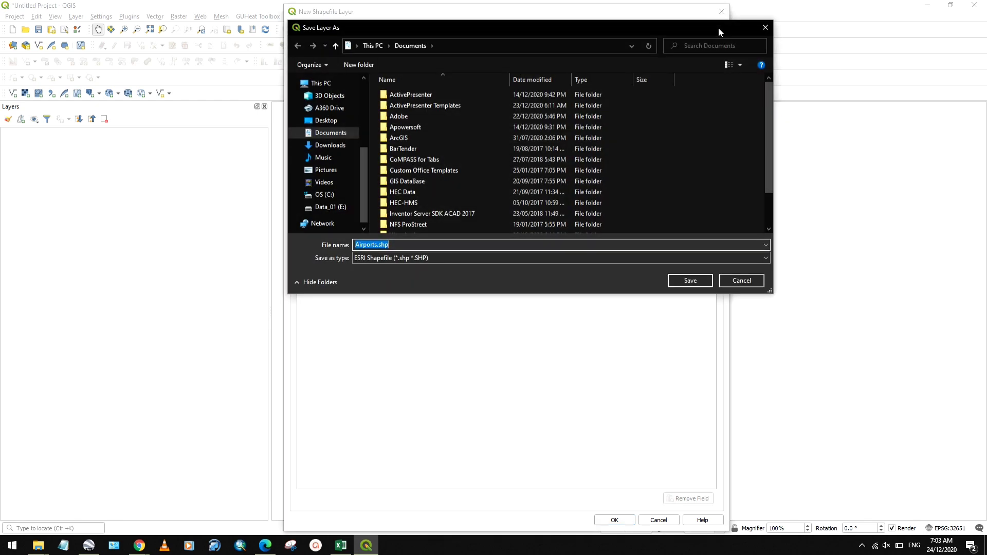
pyautogui.click(341, 122)
pyautogui.doubleClick(416, 94)
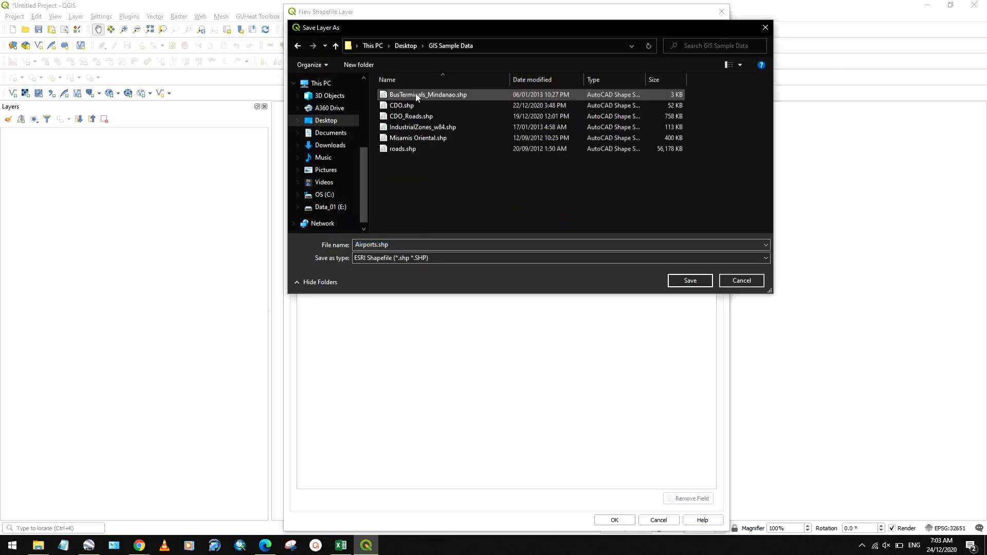
pyautogui.click(402, 245)
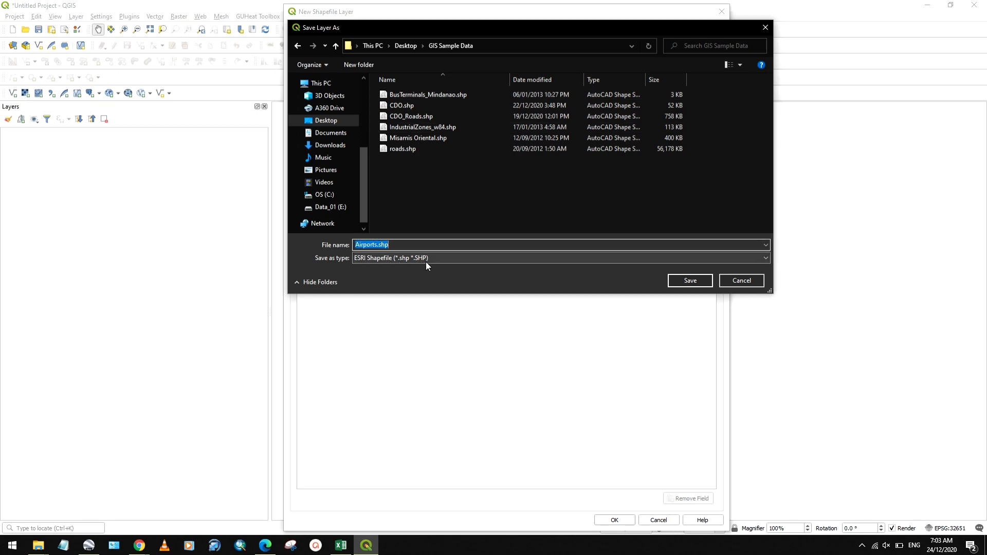
pyautogui.click(689, 280)
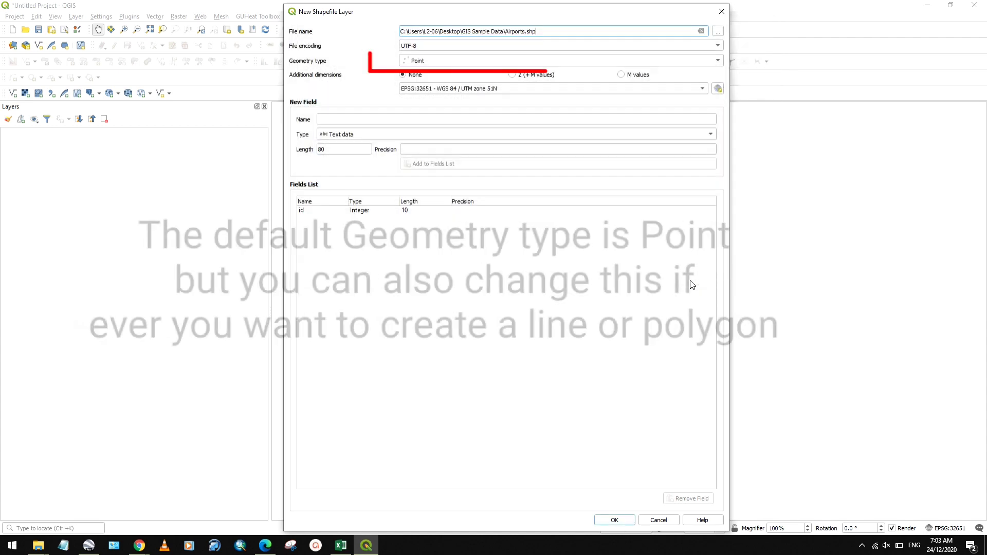
pyautogui.click(701, 89)
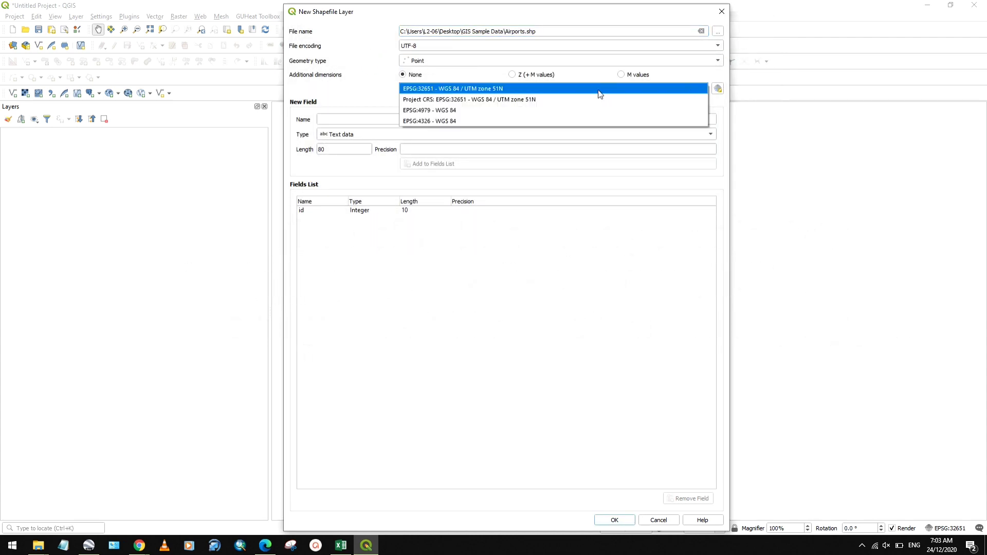
pyautogui.click(463, 124)
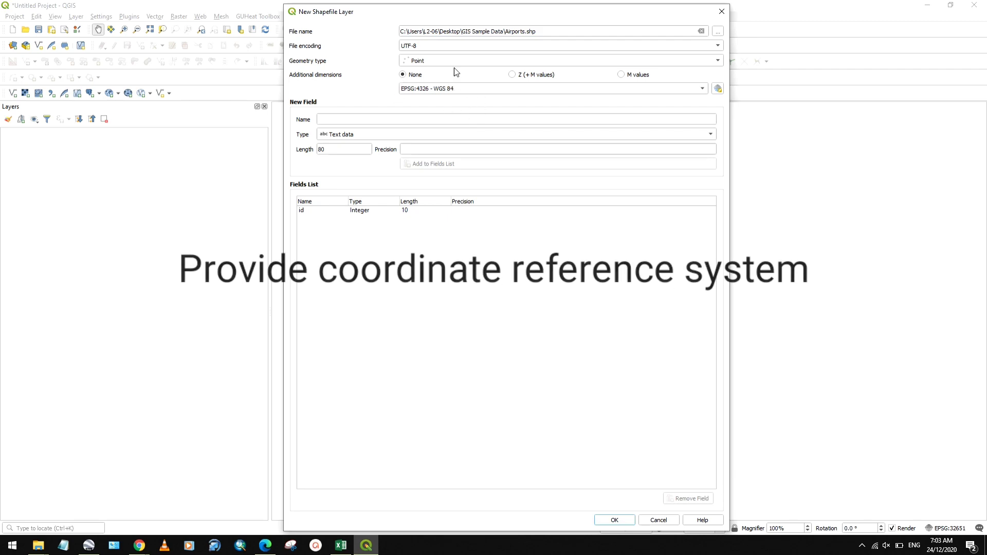
# Switch to the Excel workbook to examine the Name and Location column headings, and return to QGIS
pyautogui.click(402, 118)
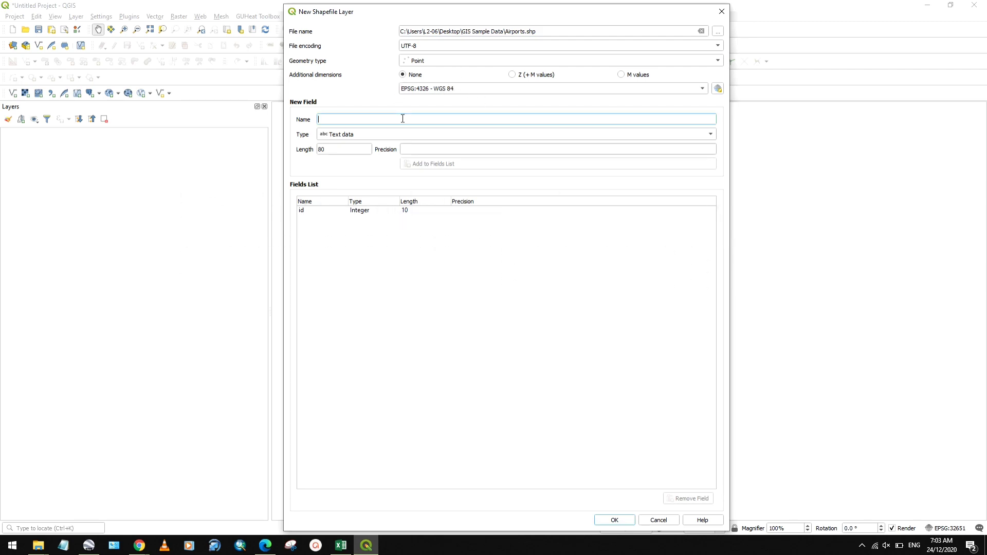
pyautogui.click(341, 545)
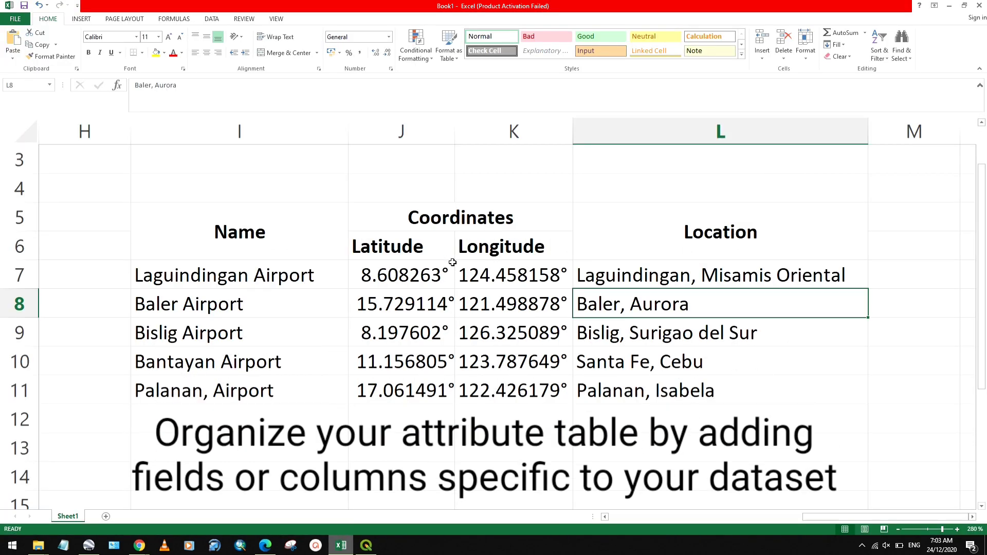
pyautogui.click(285, 236)
pyautogui.click(684, 220)
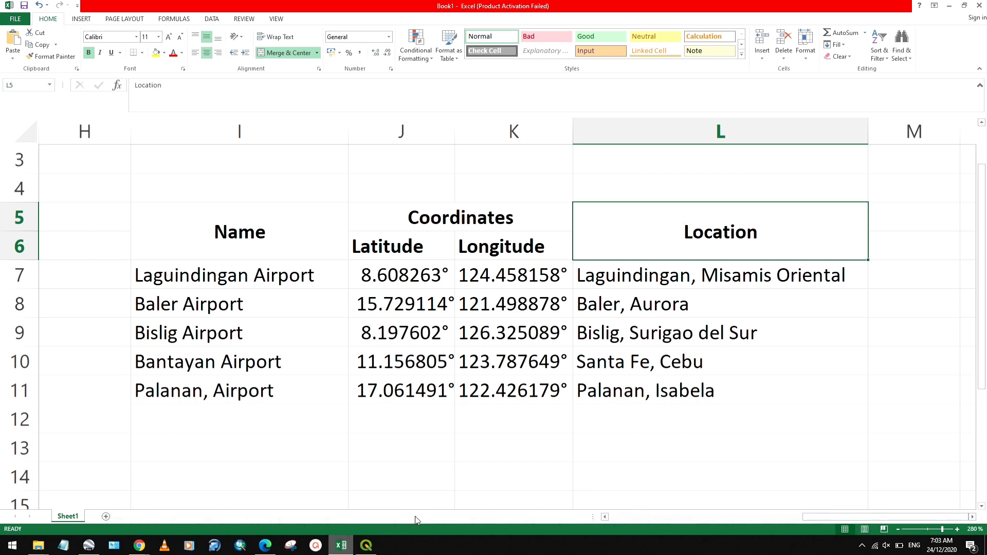
pyautogui.click(367, 546)
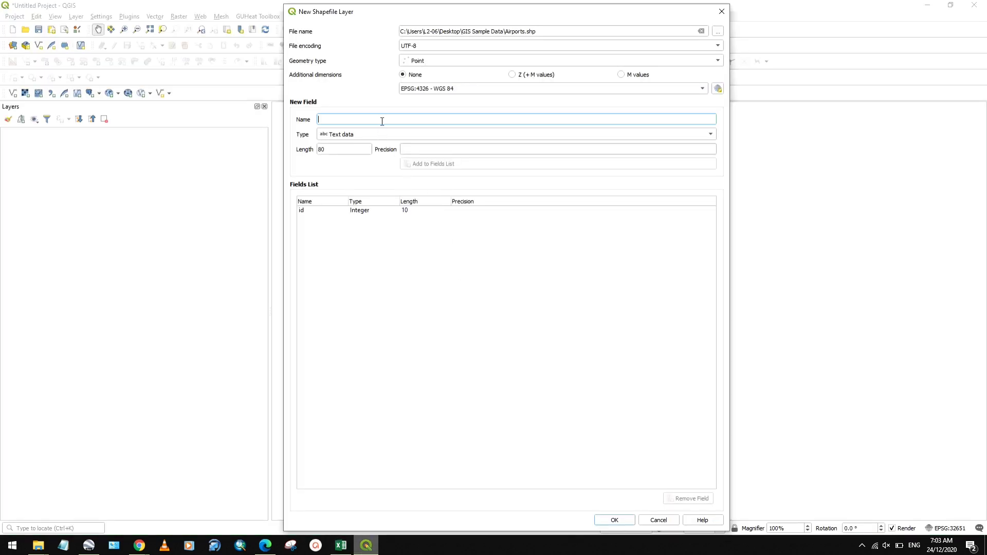
# Add a Name field of type Text data with length 80, checking the airport names in the Excel workbook to choose the type
pyautogui.write('Name')
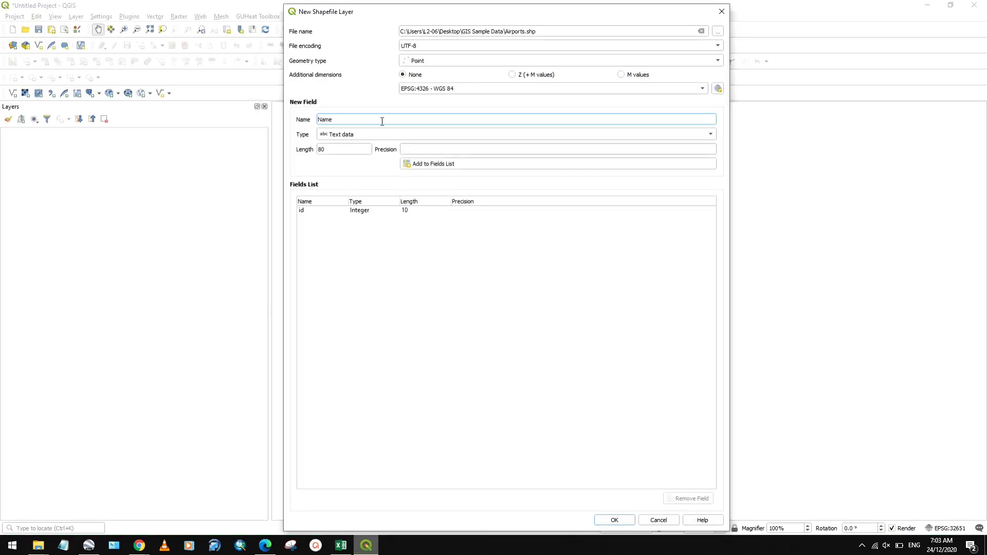
pyautogui.click(389, 137)
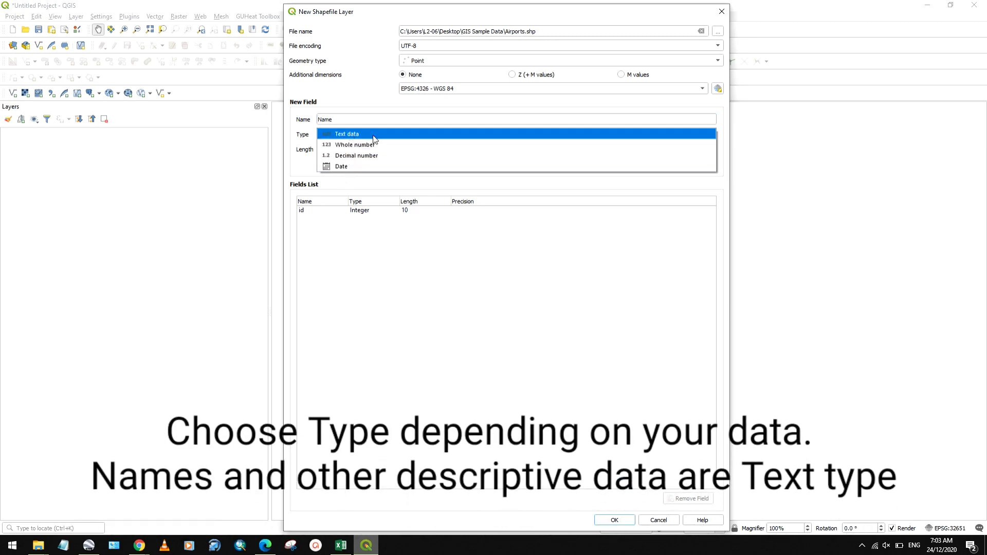
pyautogui.click(342, 544)
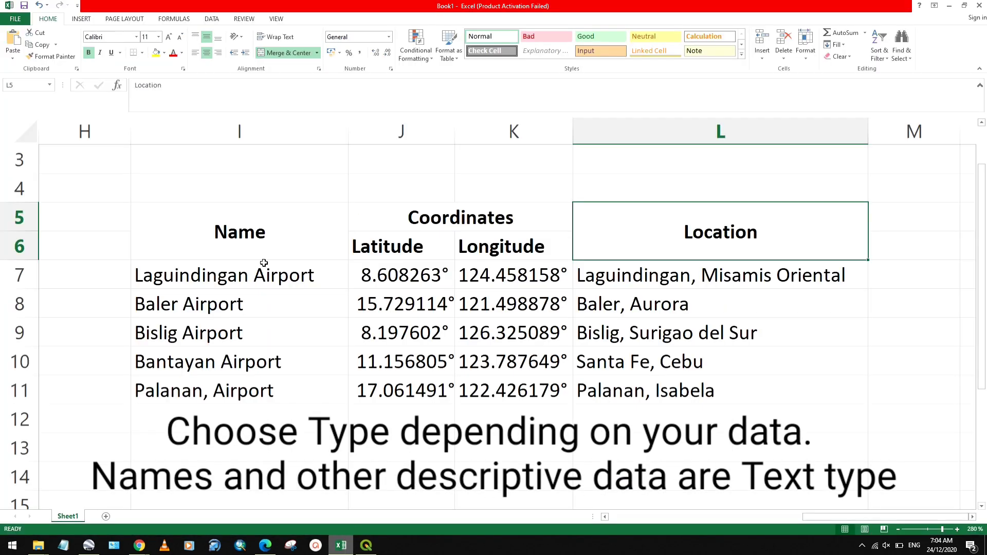
pyautogui.click(246, 273)
pyautogui.click(230, 311)
pyautogui.click(227, 359)
pyautogui.click(252, 419)
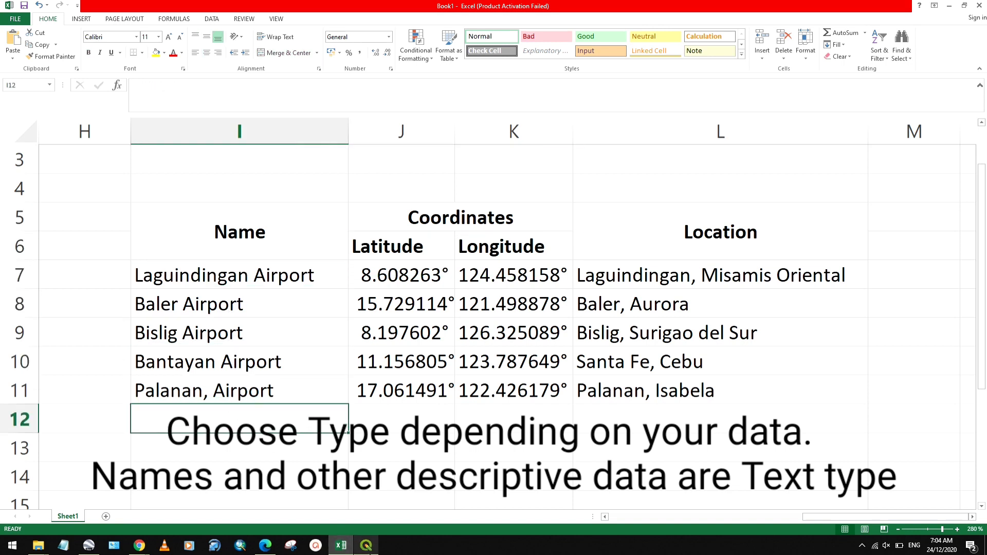
pyautogui.click(366, 544)
pyautogui.click(364, 136)
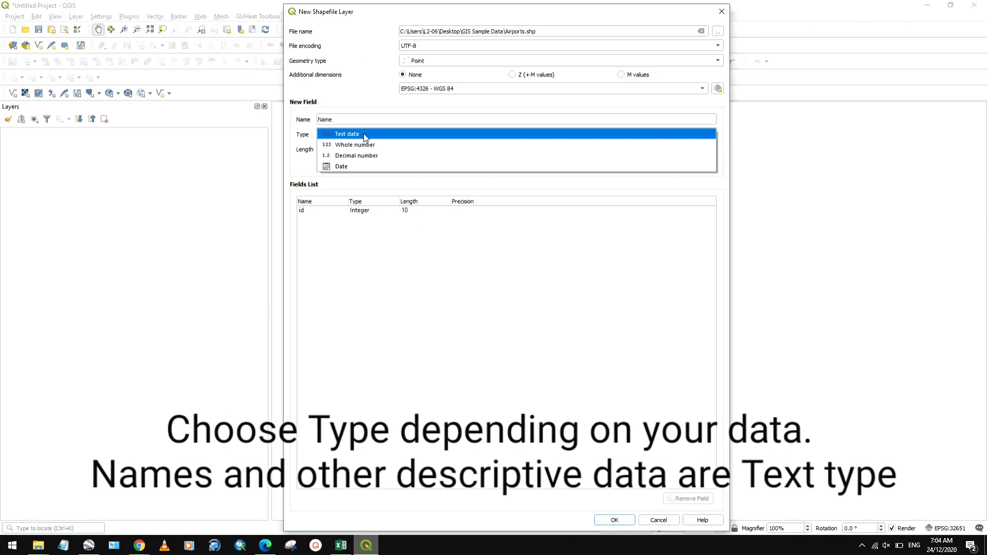
pyautogui.click(363, 133)
pyautogui.click(329, 149)
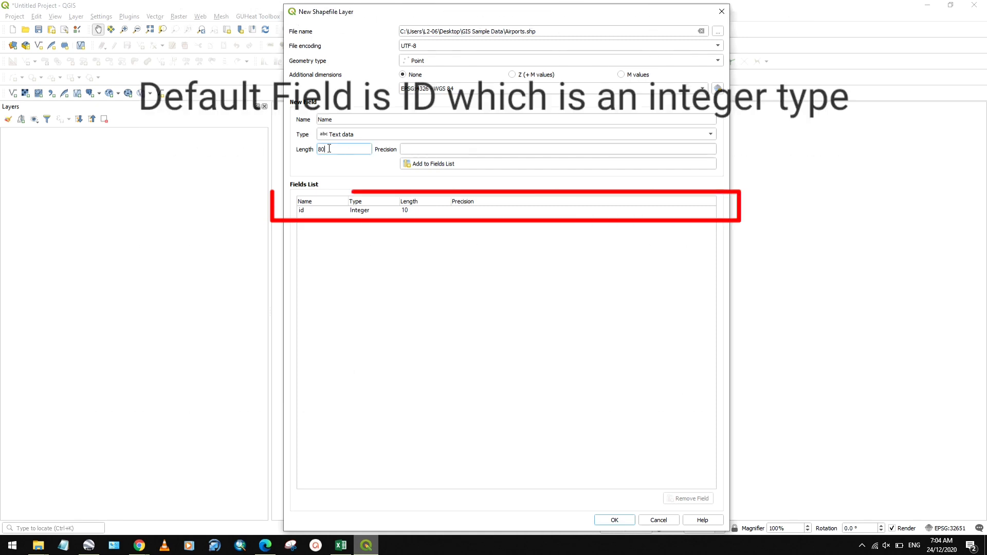
pyautogui.click(456, 166)
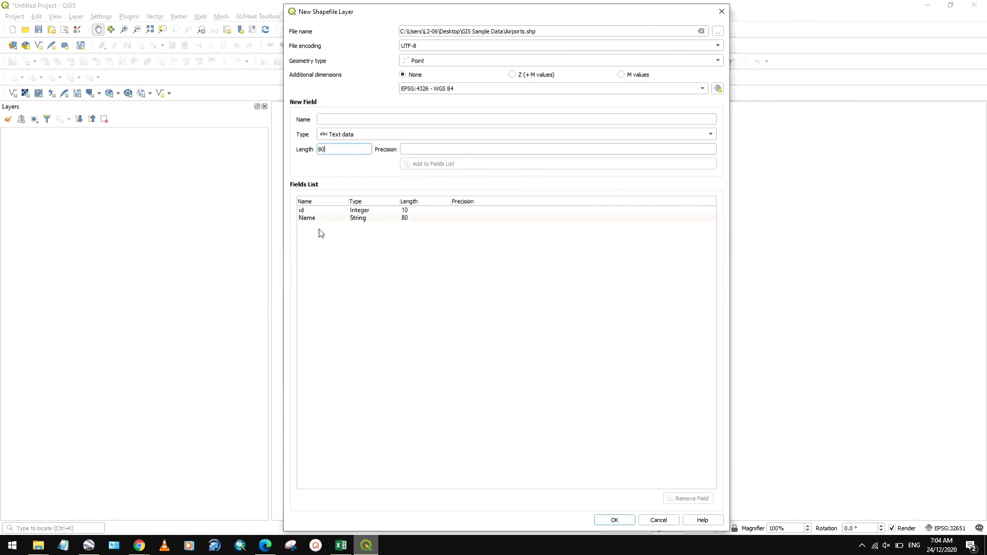
# Add a Location field of type Text data with length 80 and create the Airports shapefile layer
pyautogui.click(428, 120)
pyautogui.write('Location')
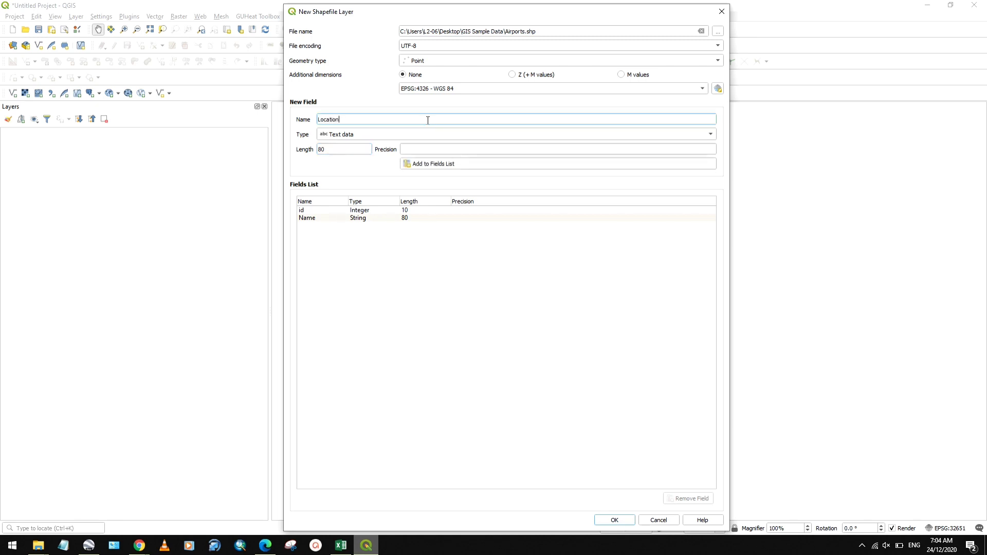
pyautogui.click(370, 138)
pyautogui.click(372, 136)
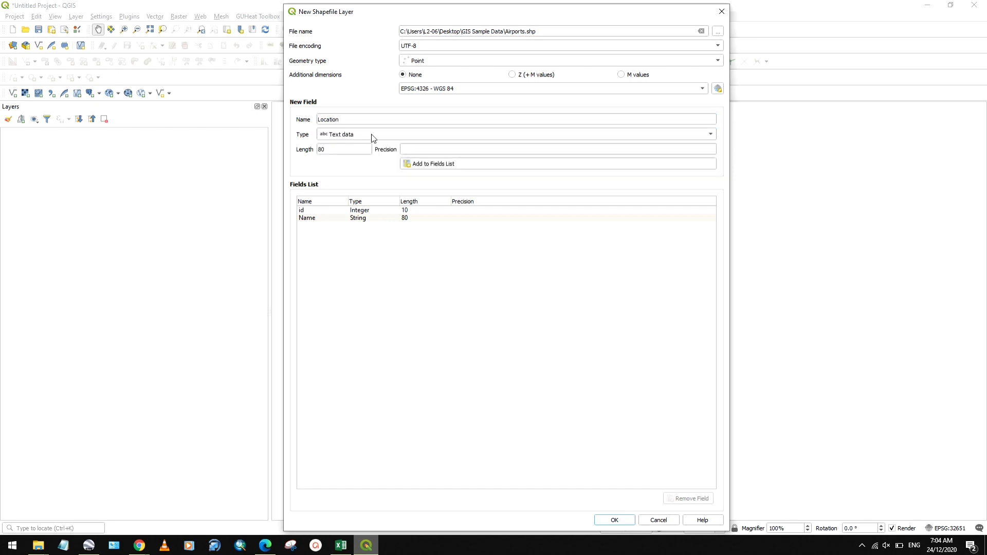
pyautogui.click(474, 169)
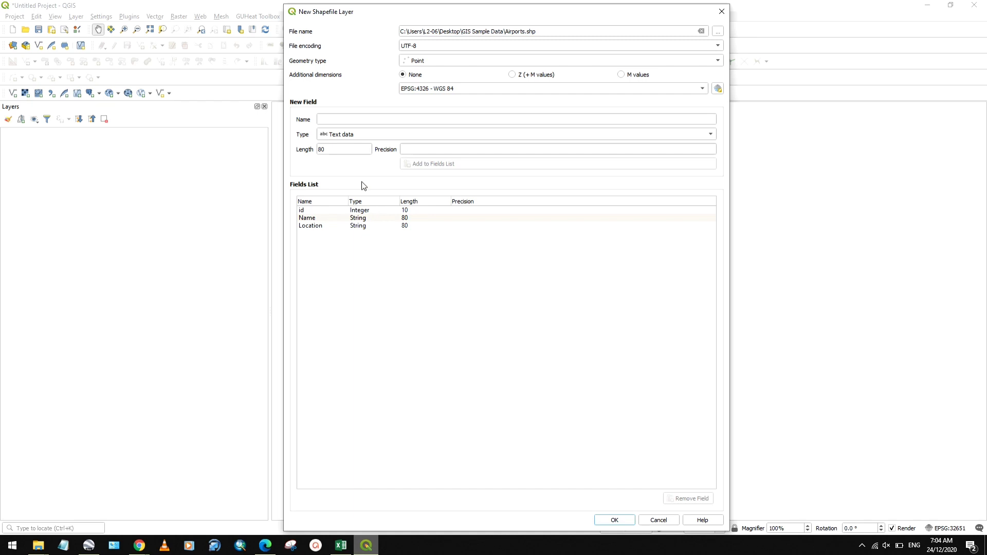
pyautogui.click(628, 521)
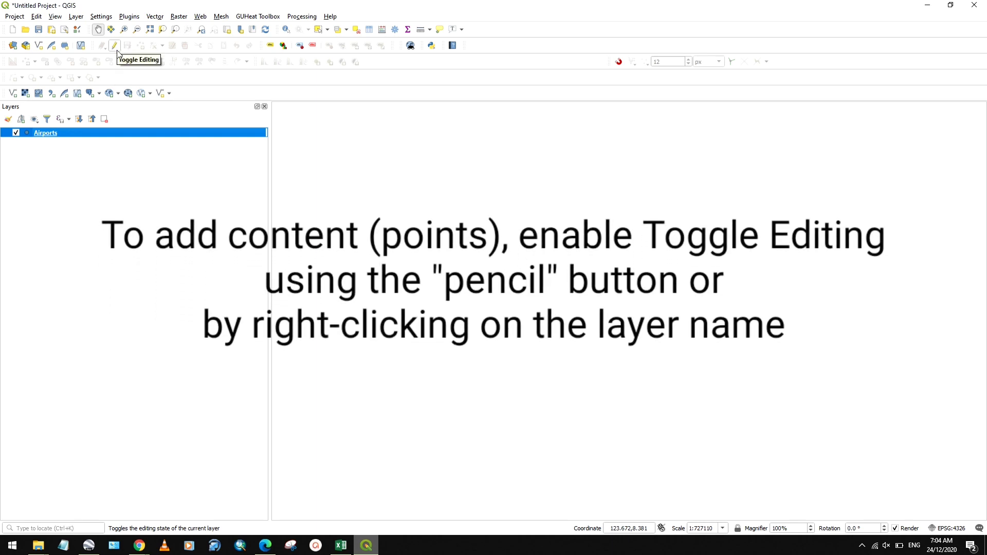
# Enable editing on the Airports layer, toggling it off and on again to compare the available editing tools
pyautogui.rightClick(60, 131)
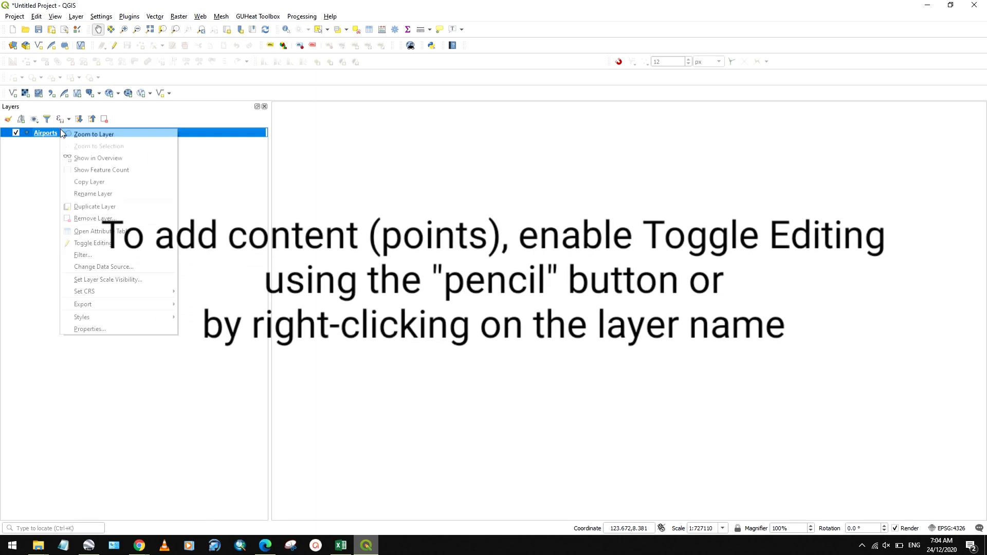
pyautogui.click(94, 243)
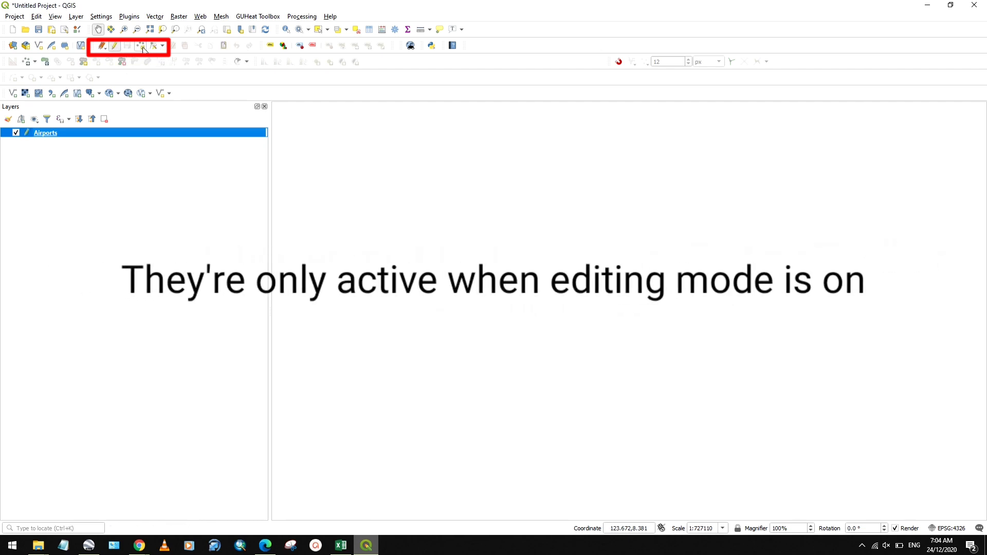
pyautogui.click(114, 46)
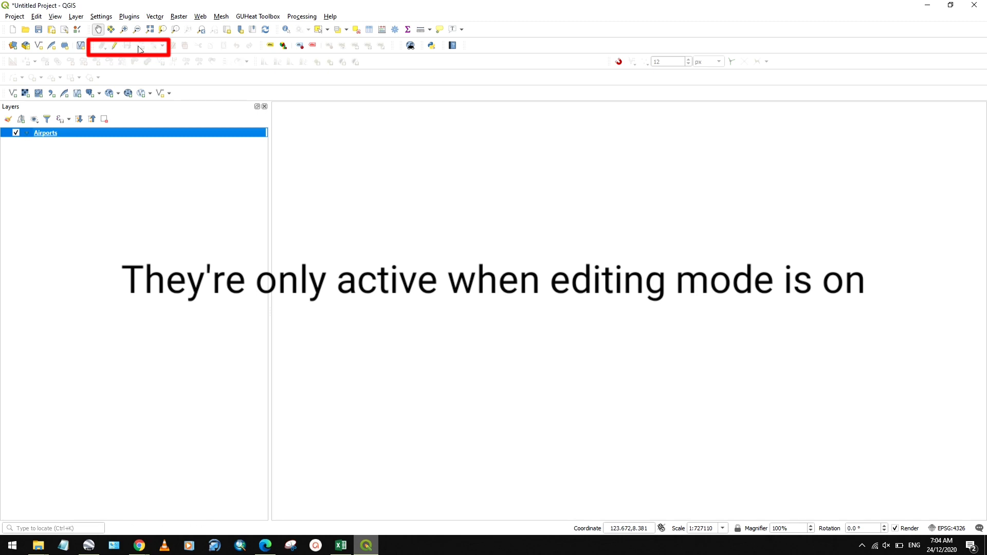
pyautogui.click(114, 46)
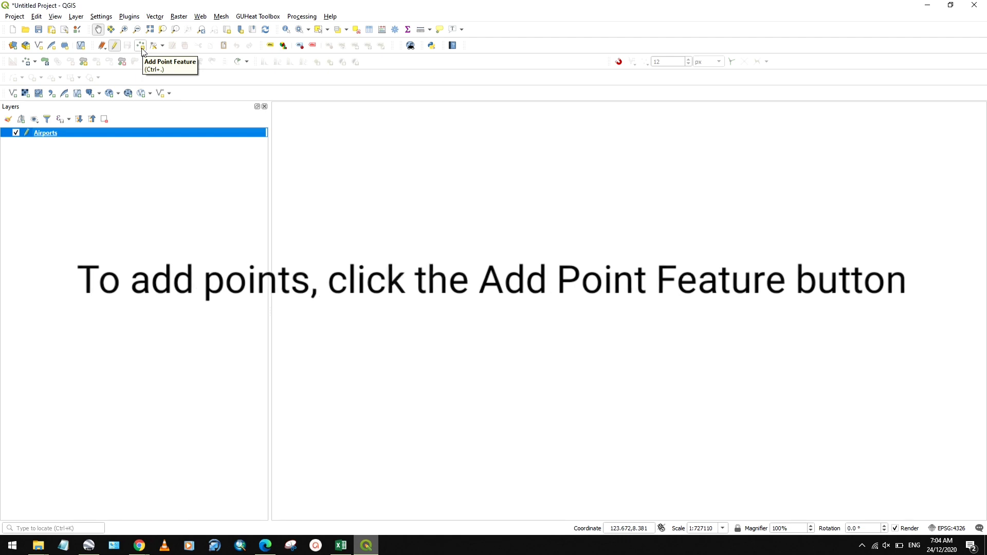
# Place a point feature on the map at about 124.202, 8.687 and set its id to 1
pyautogui.click(142, 49)
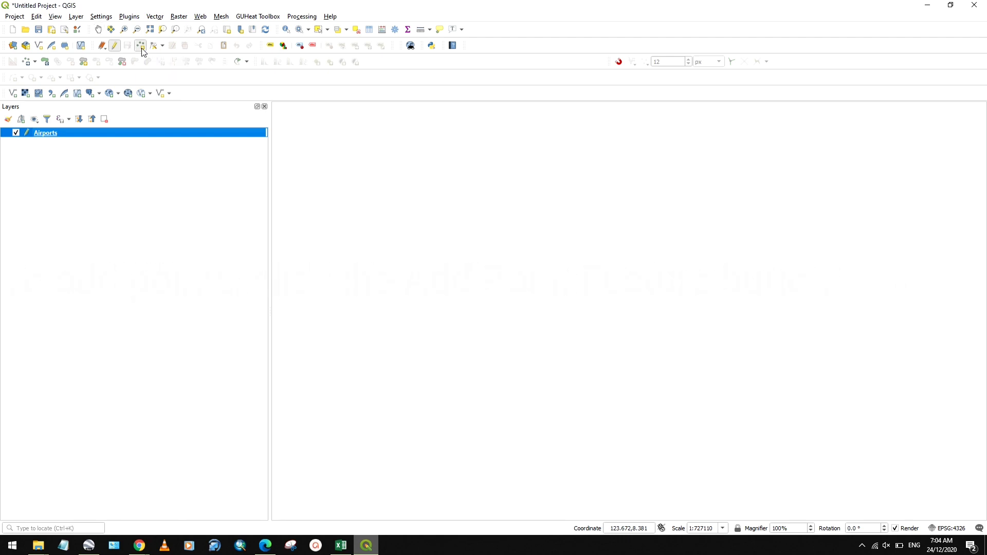
pyautogui.click(443, 231)
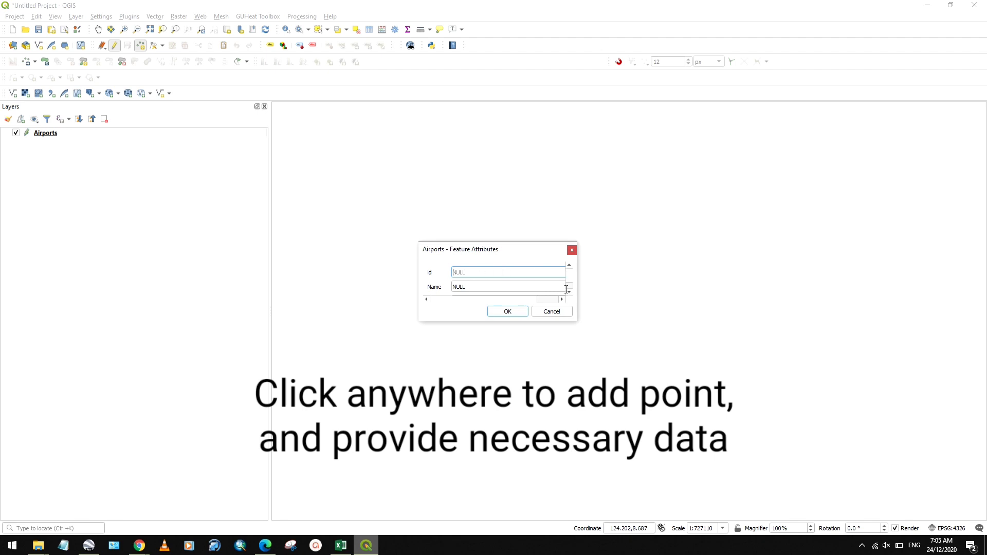
pyautogui.scroll(-1, 570, 280)
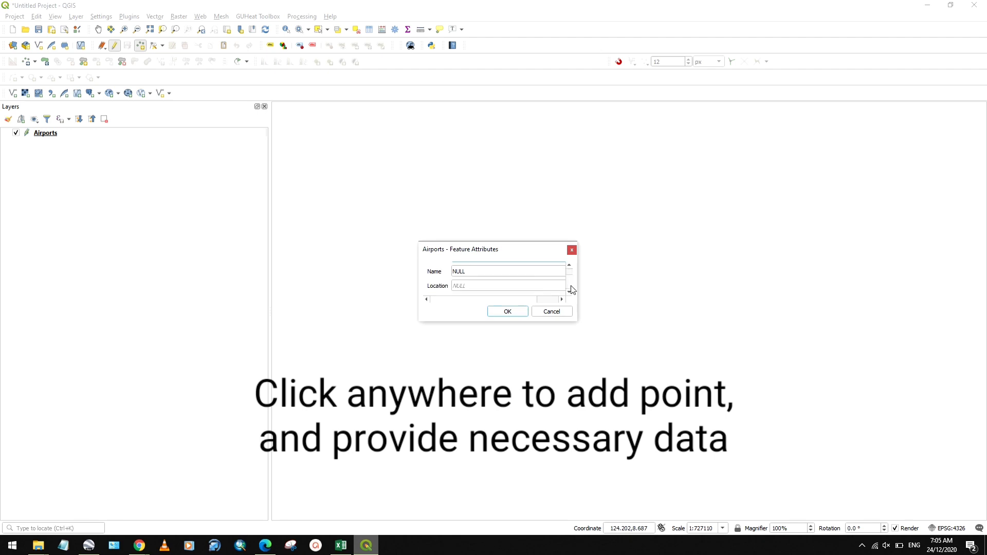
pyautogui.scroll(1, 571, 284)
pyautogui.scroll(-1, 566, 289)
pyautogui.scroll(1, 567, 269)
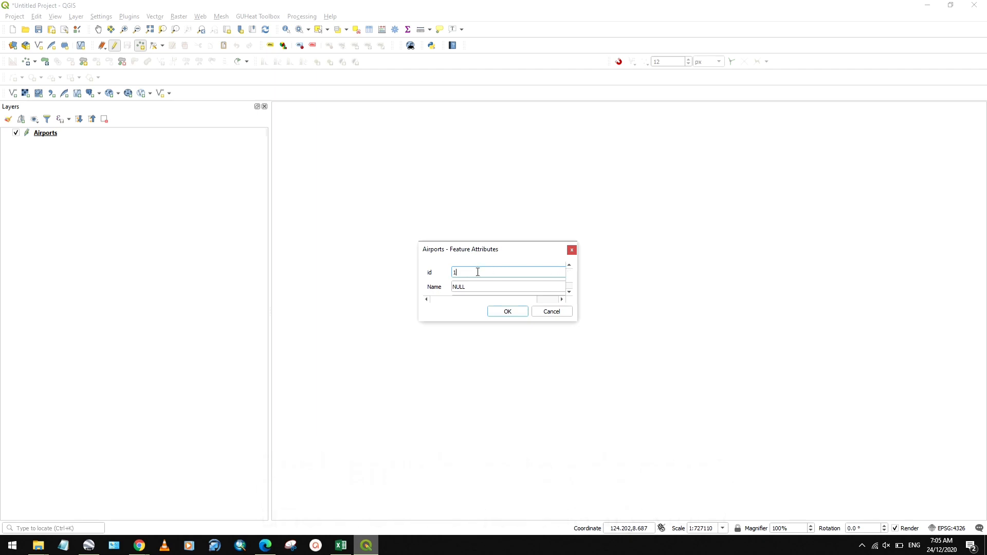
# Set the new point's Name to Laguindingan Airport, looking it up in the first airport row of the Excel workbook
pyautogui.click(479, 288)
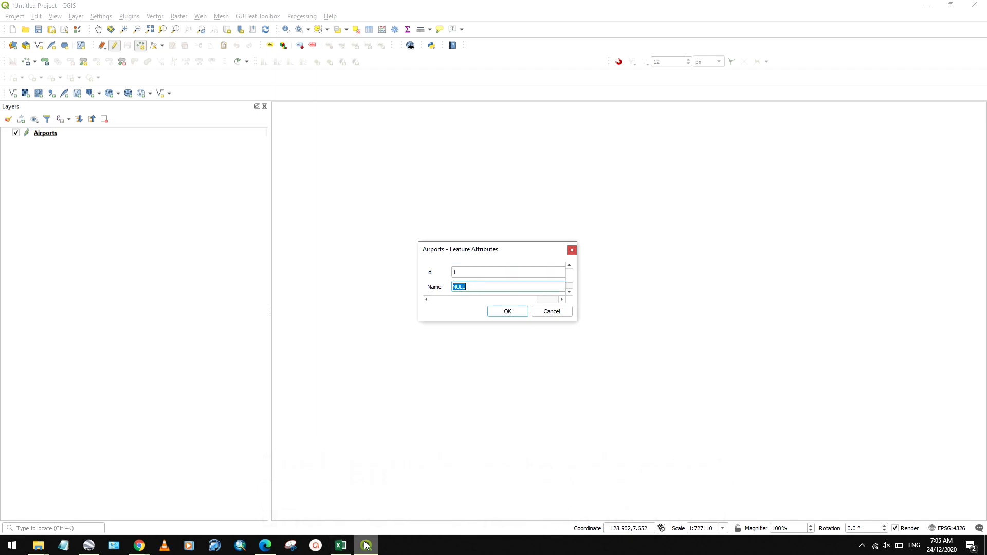
pyautogui.click(341, 546)
pyautogui.press('Up')
pyautogui.press('Up')
pyautogui.press('Up')
pyautogui.press('Up')
pyautogui.press('Up')
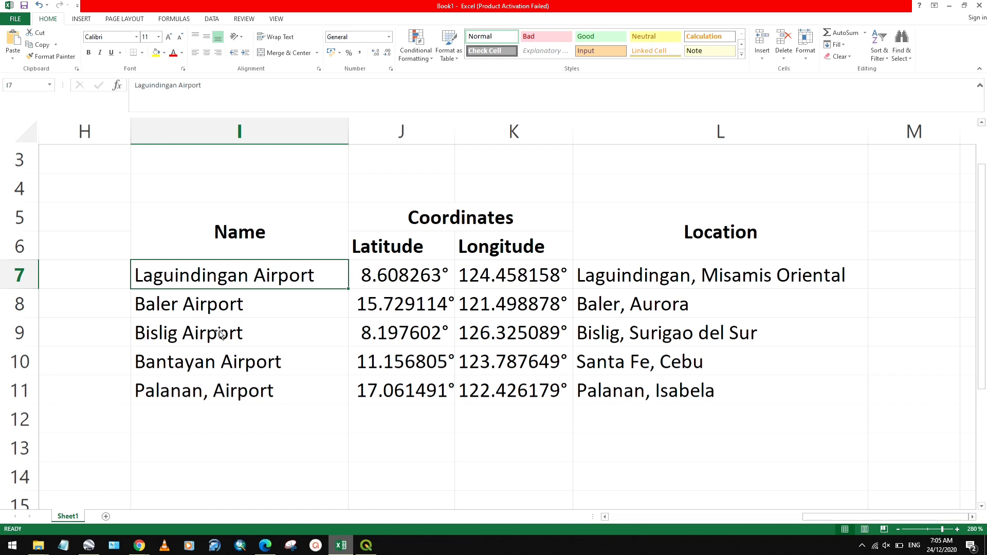
pyautogui.click(366, 545)
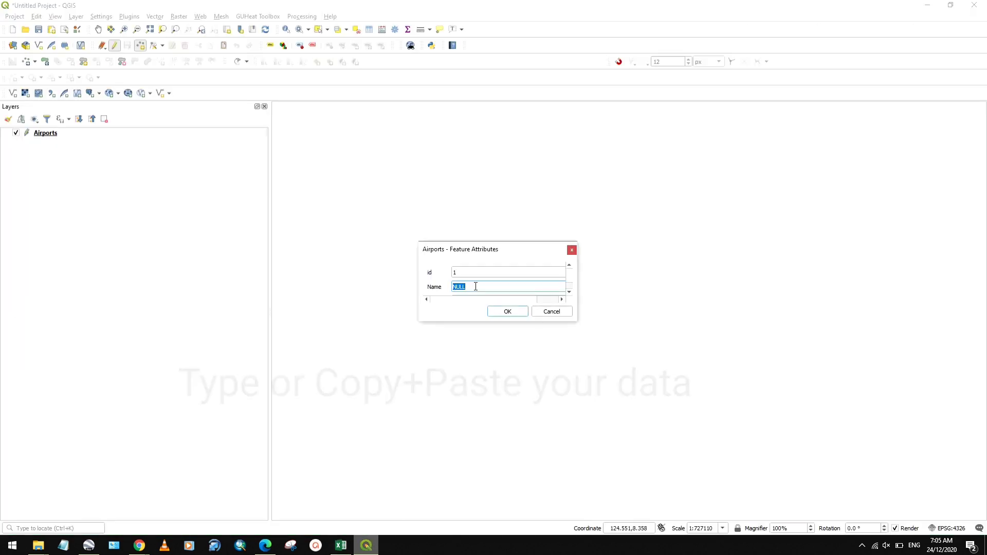
pyautogui.write('Laguindingan')
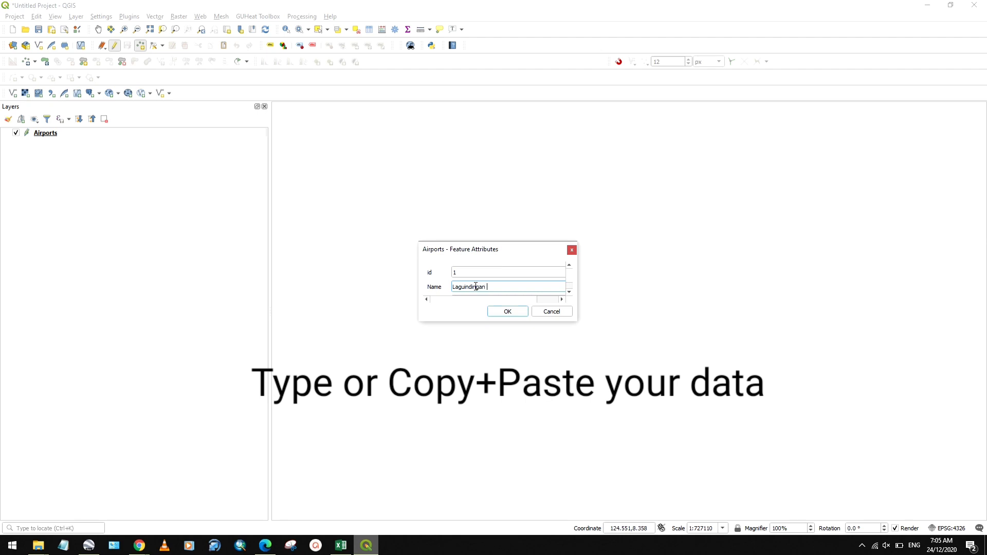
pyautogui.write(' Airport')
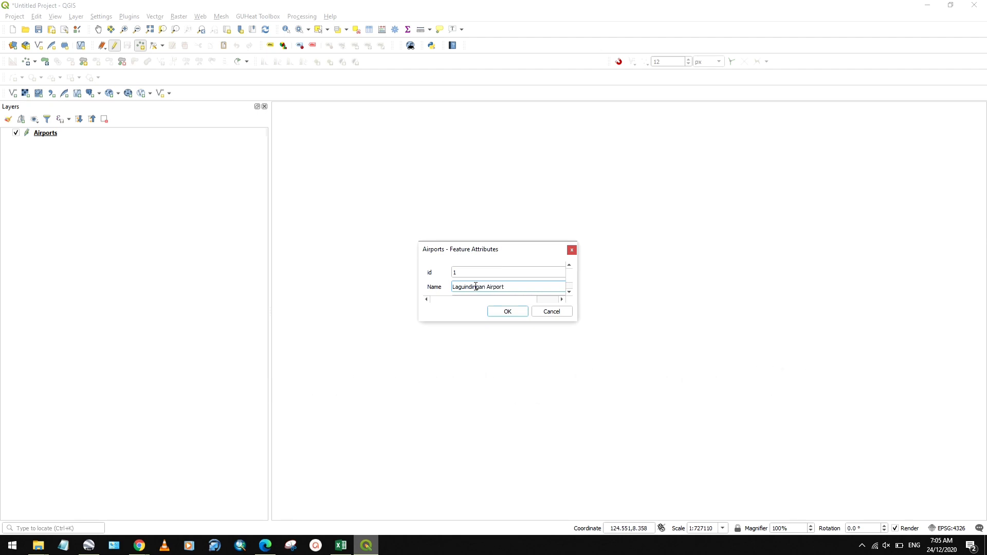
# Set the new point's Location to Laguindingan, Misamis Oriental, copied from the Excel workbook, and save the feature's attributes
pyautogui.click(569, 291)
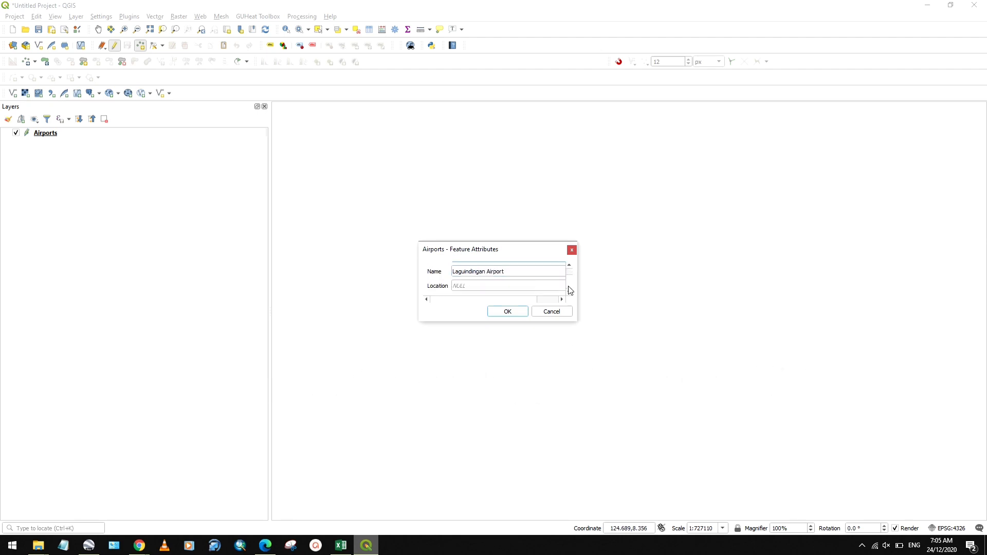
pyautogui.click(518, 285)
pyautogui.hotkey('alt', 'Tab')
pyautogui.click(713, 276)
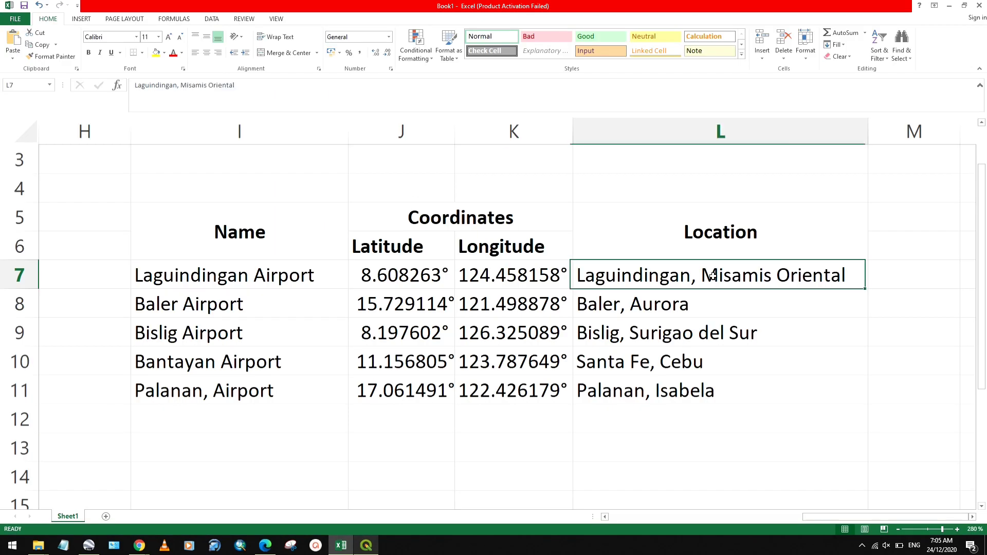
pyautogui.moveTo(284, 94); pyautogui.dragTo(135, 86)
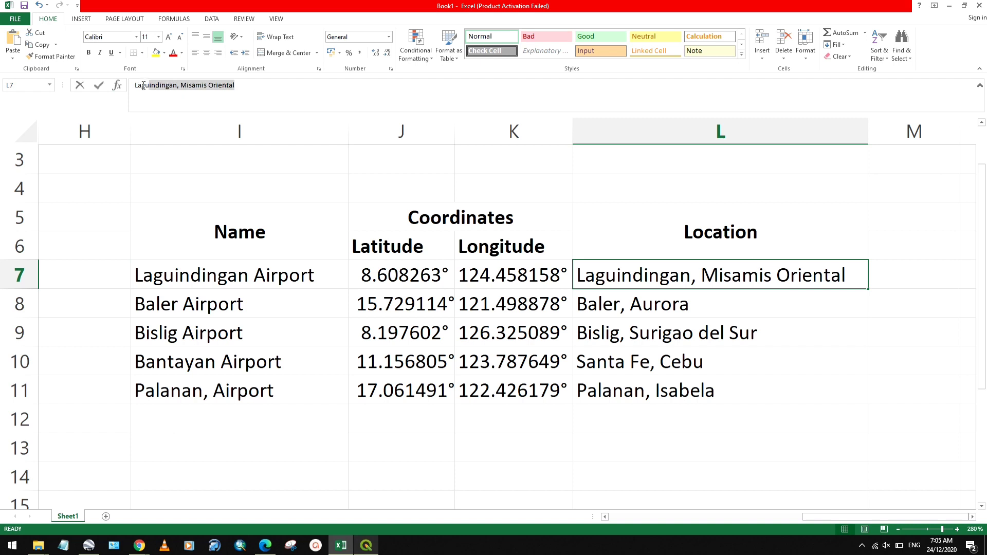
pyautogui.hotkey('ctrl', 'c')
pyautogui.hotkey('alt', 'Tab')
pyautogui.hotkey('ctrl', 'v')
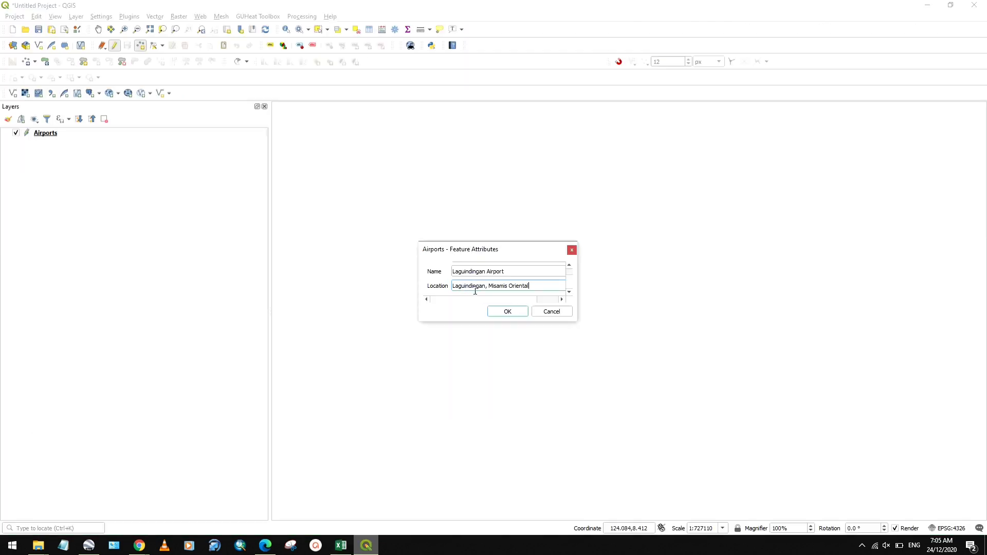
pyautogui.click(507, 312)
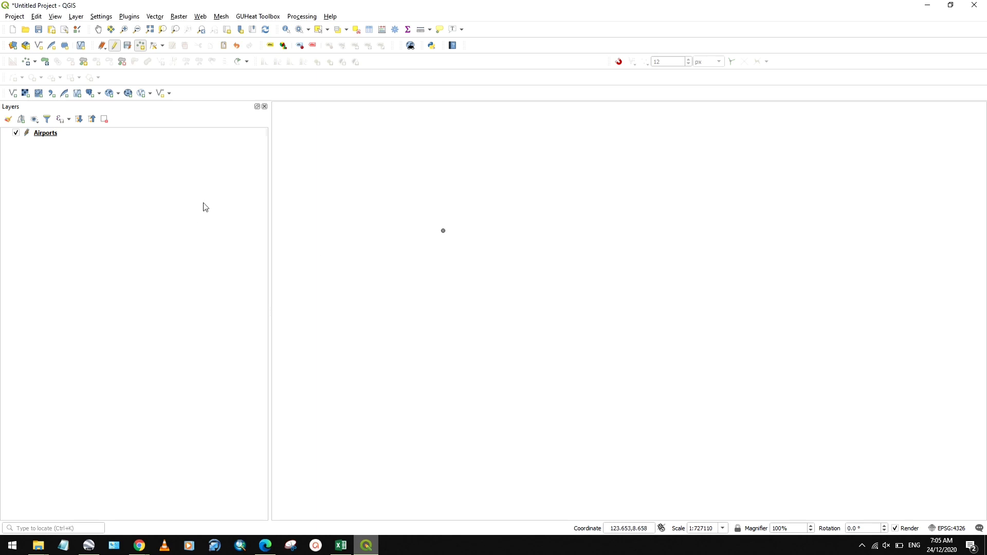
# Examine the Airports layer's attribute table, fitting the Name and Location columns to their contents, and close it
pyautogui.click(65, 135)
pyautogui.rightClick(65, 135)
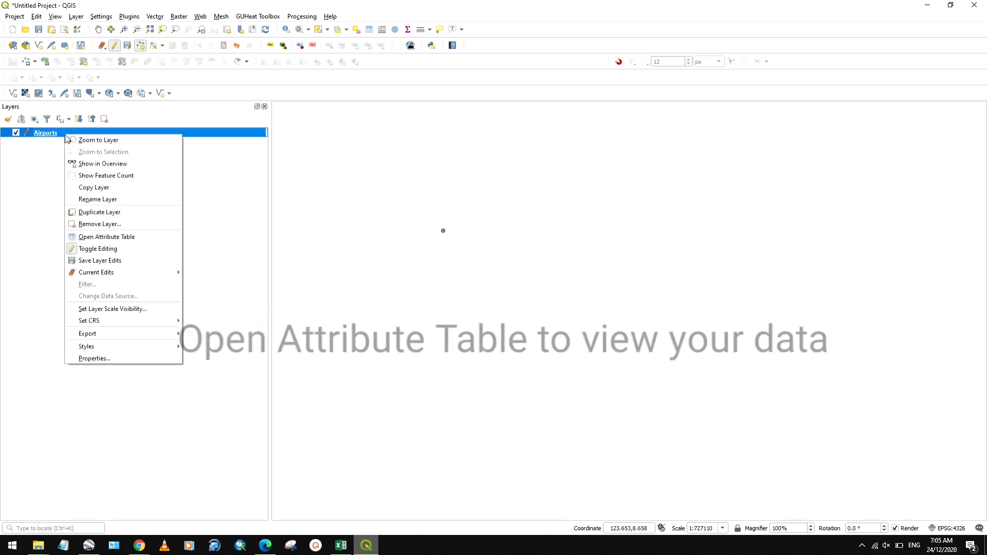
pyautogui.click(128, 236)
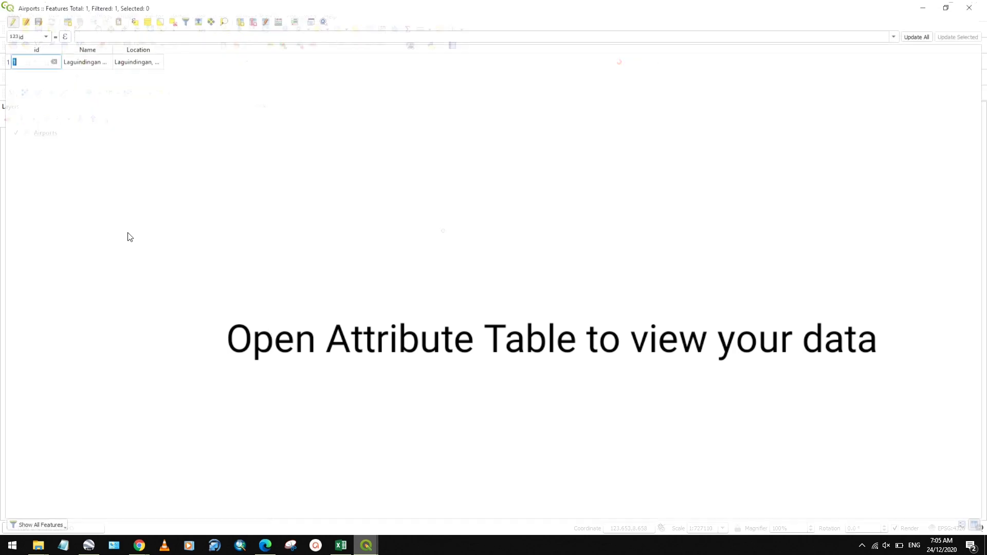
pyautogui.doubleClick(109, 47)
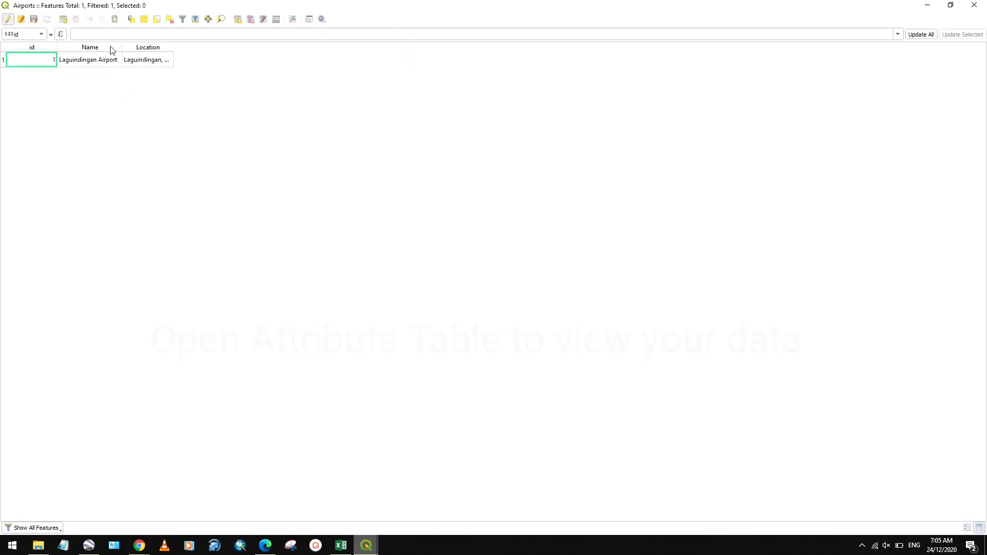
pyautogui.doubleClick(173, 47)
pyautogui.click(974, 5)
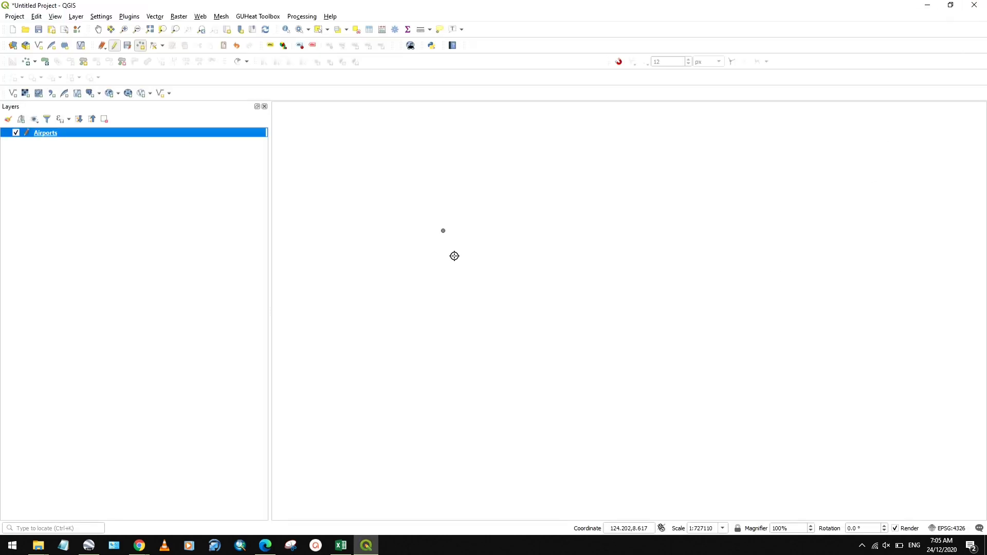
# Load the Laguindingan point with the Vertex Tool for the current layer and set its y to the Excel latitude 8.608263
pyautogui.click(162, 48)
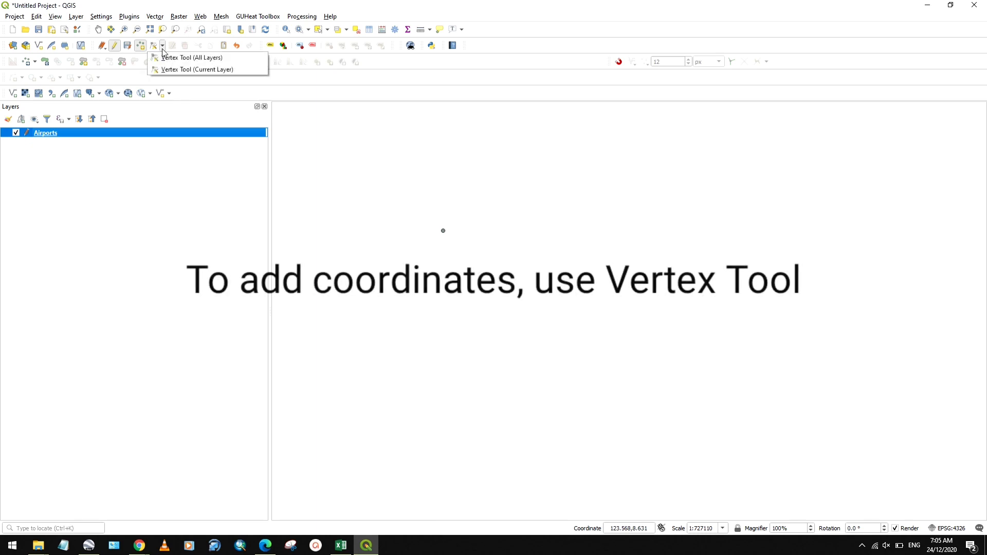
pyautogui.click(178, 69)
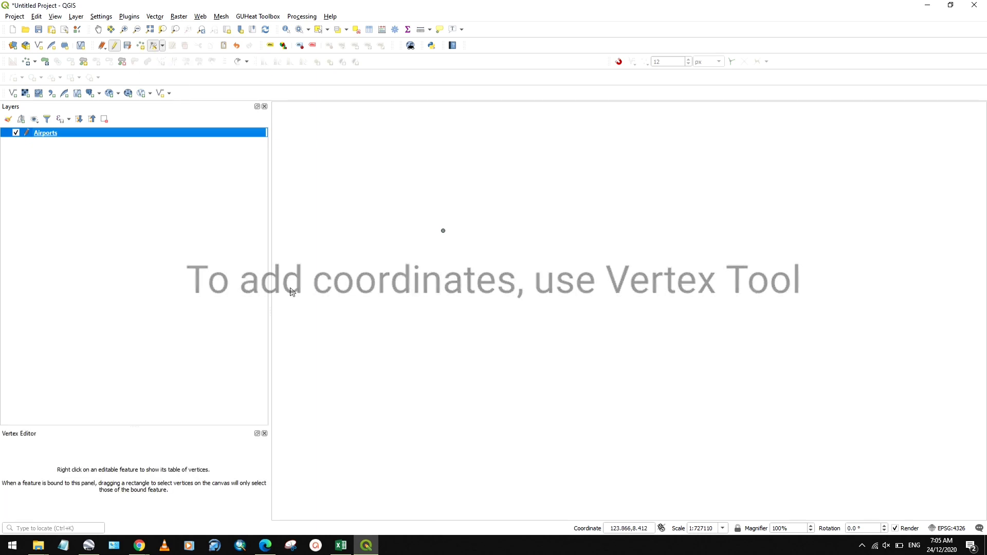
pyautogui.rightClick(443, 232)
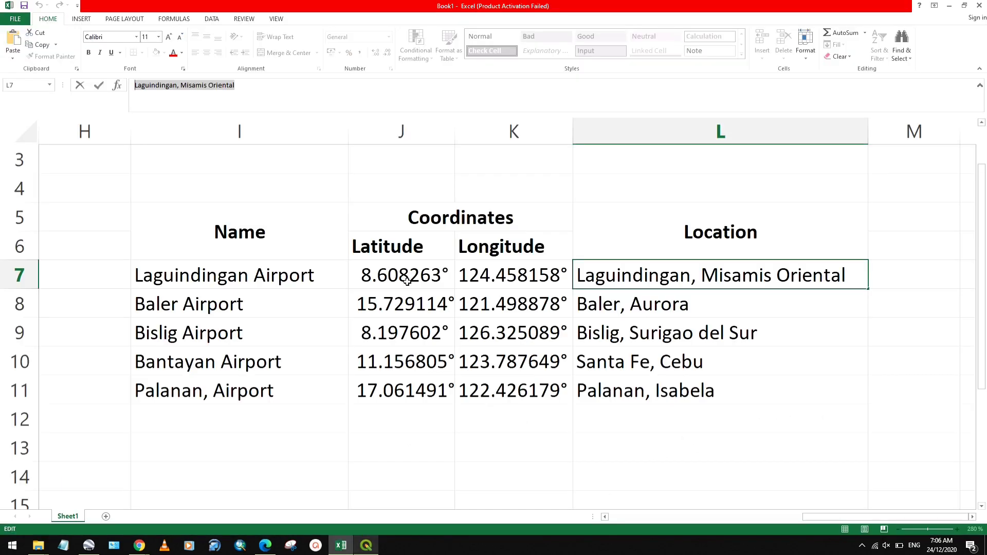
pyautogui.click(407, 281)
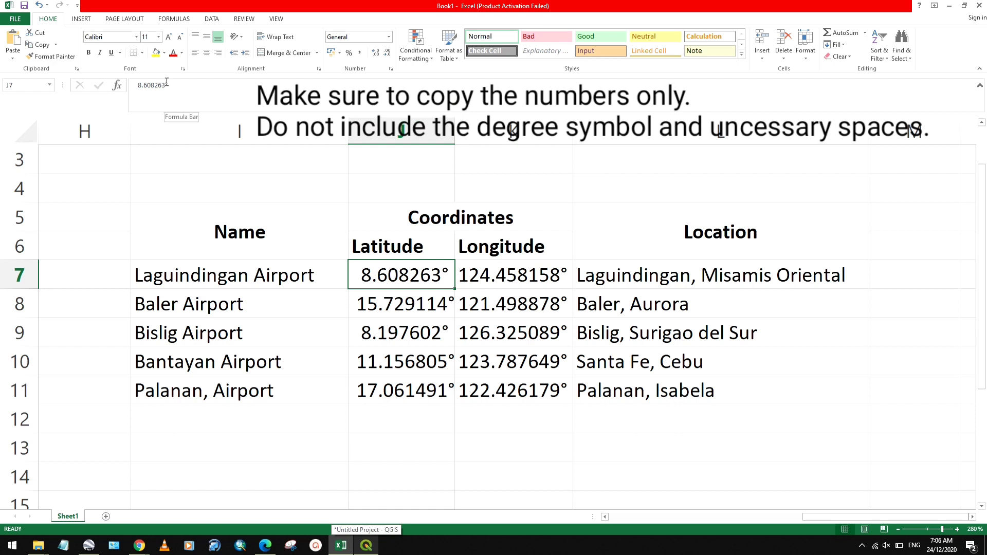
pyautogui.moveTo(165, 86); pyautogui.dragTo(187, 133)
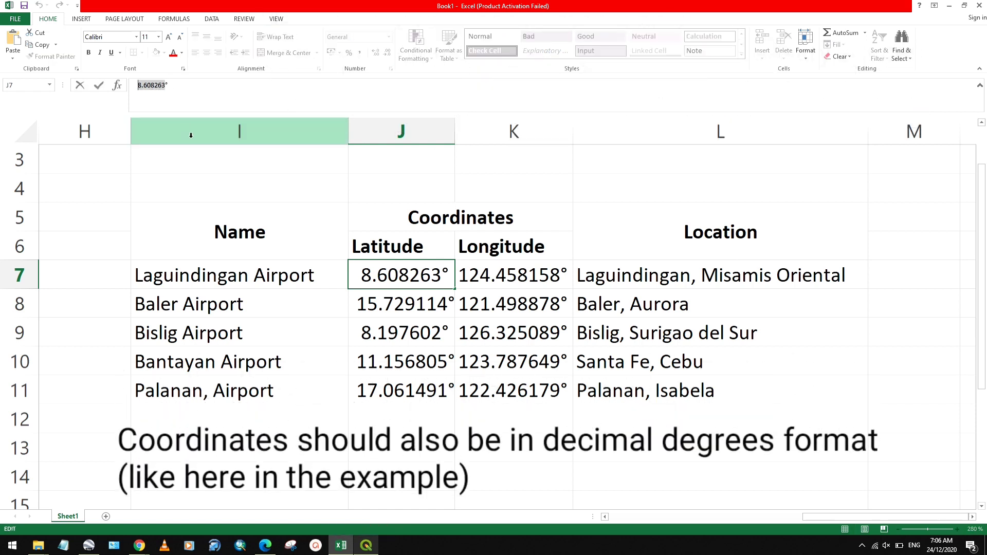
pyautogui.hotkey('alt', 'Tab')
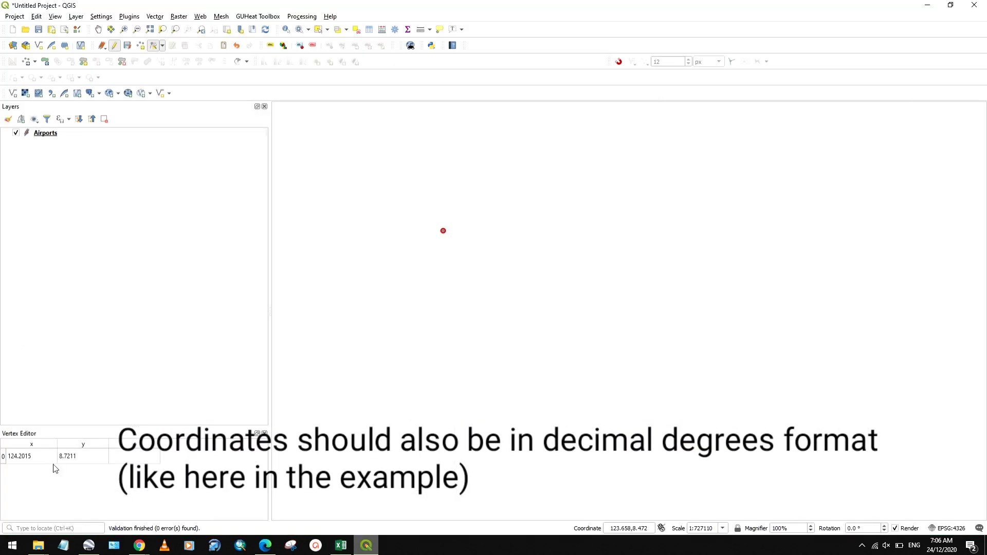
pyautogui.doubleClick(82, 456)
pyautogui.hotkey('ctrl', 'v')
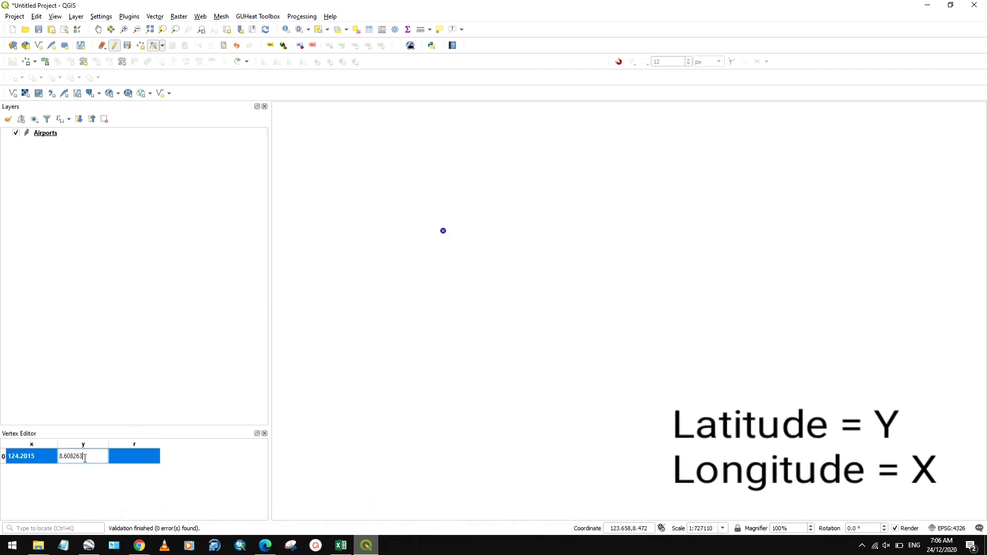
# Set the Laguindingan point's x to 124.458158, copied without the degree symbol from its longitude cell in Excel
pyautogui.hotkey('alt', 'Tab')
pyautogui.press('Right')
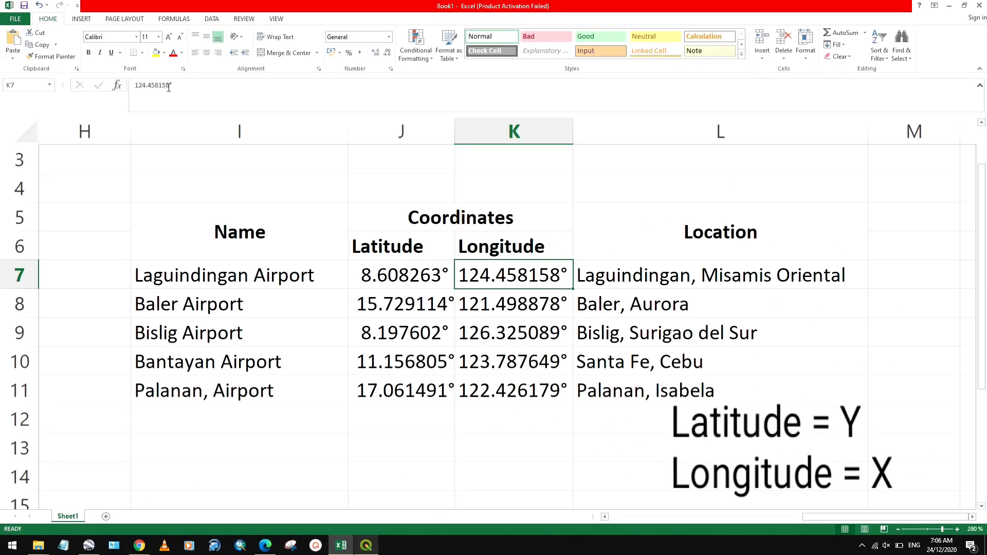
pyautogui.doubleClick(145, 86)
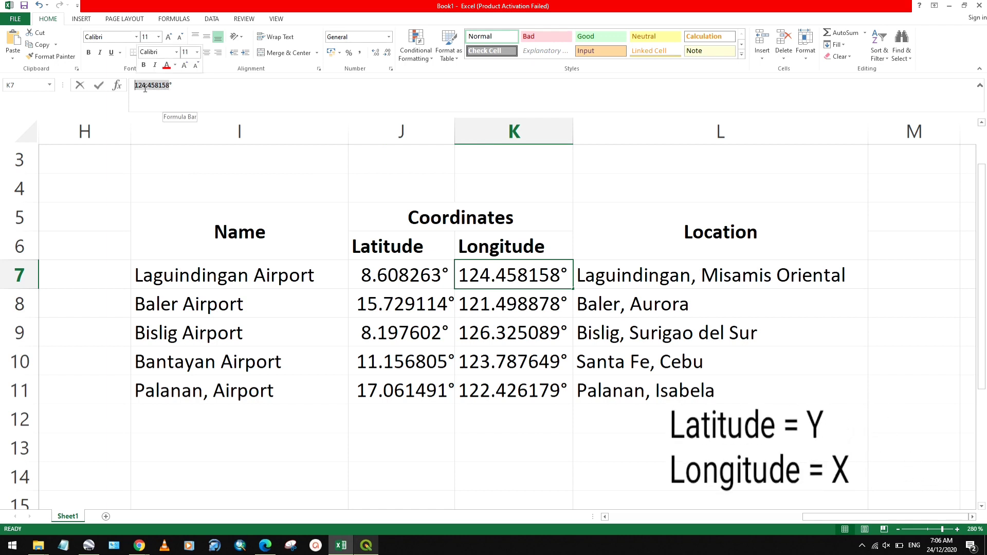
pyautogui.rightClick(145, 88)
pyautogui.click(159, 106)
pyautogui.hotkey('alt', 'Tab')
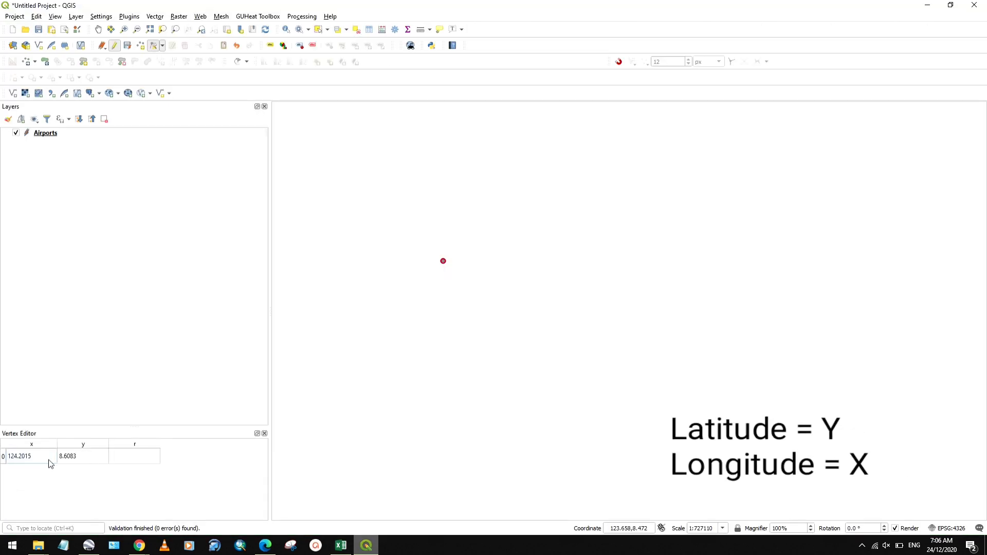
pyautogui.doubleClick(50, 461)
pyautogui.rightClick(33, 453)
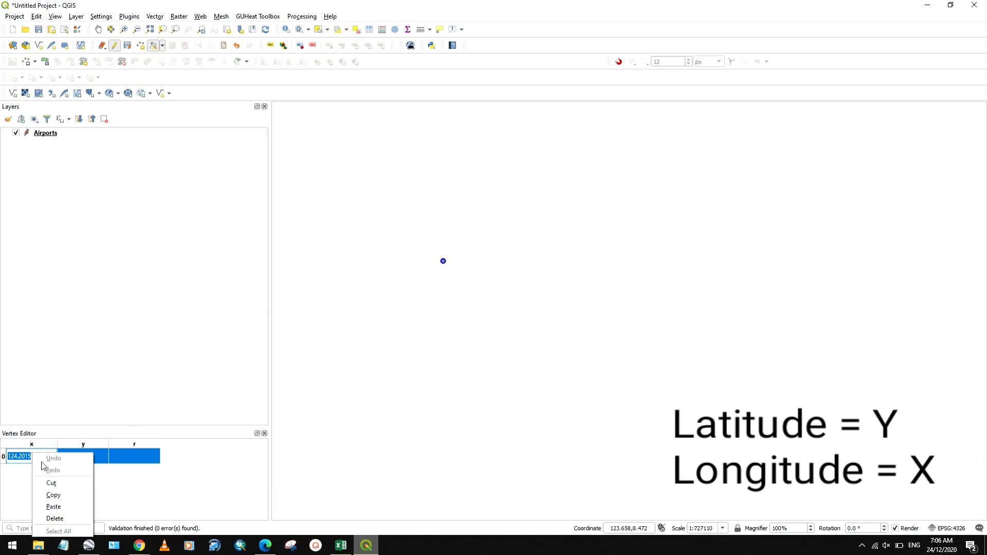
pyautogui.click(53, 507)
pyautogui.click(205, 473)
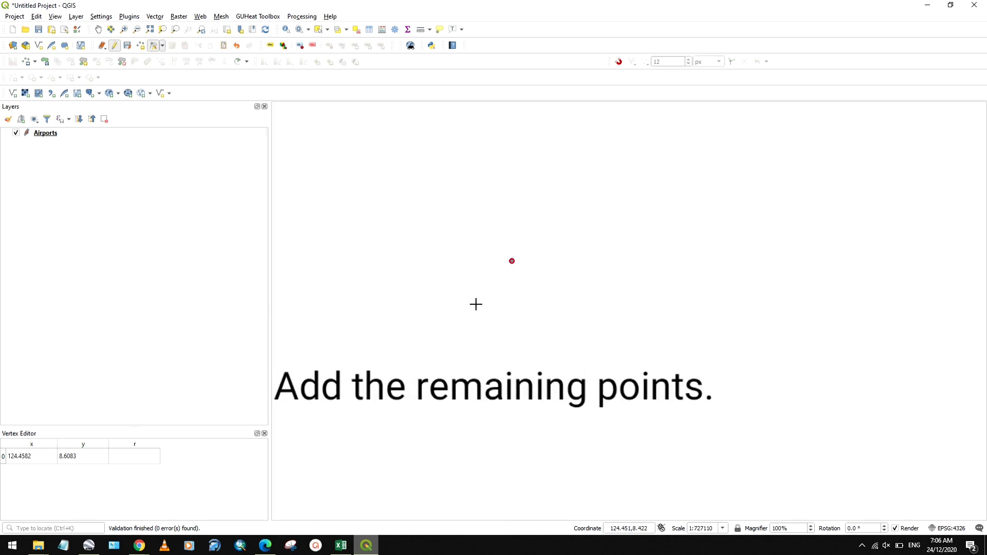
# Add a second point at about 124.194, 8.685 with id 2 and the Name Baler Airport, copied from the Excel workbook
pyautogui.click(141, 45)
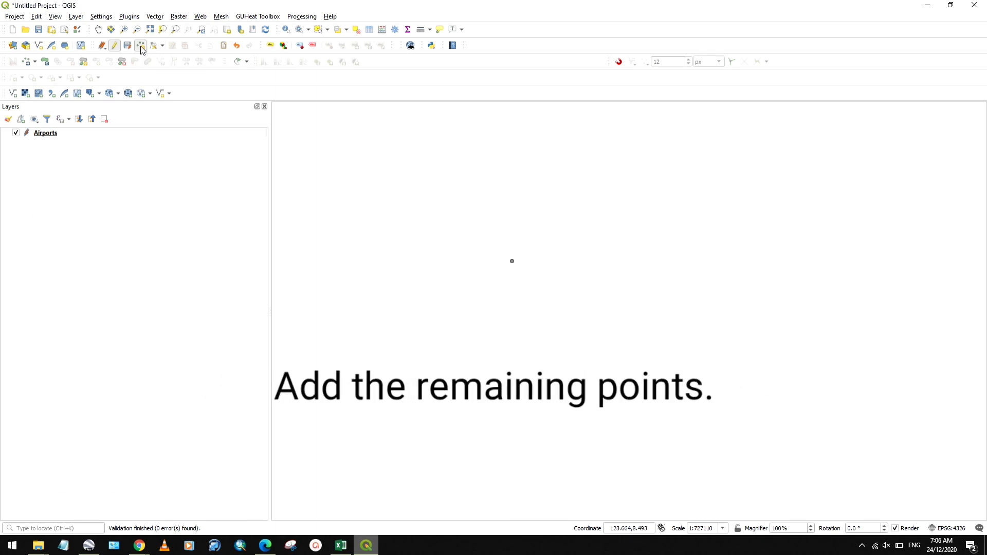
pyautogui.click(438, 245)
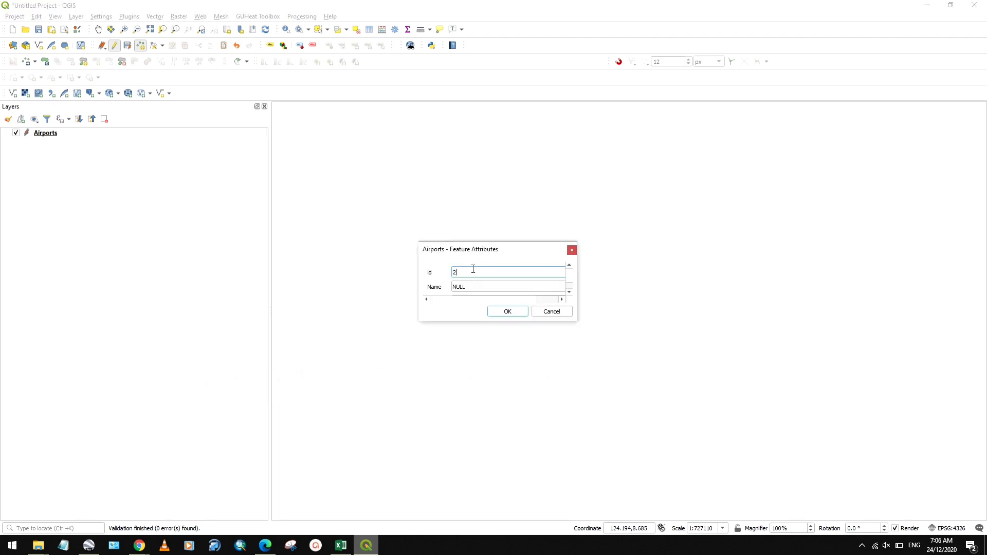
pyautogui.hotkey('alt', 'Tab')
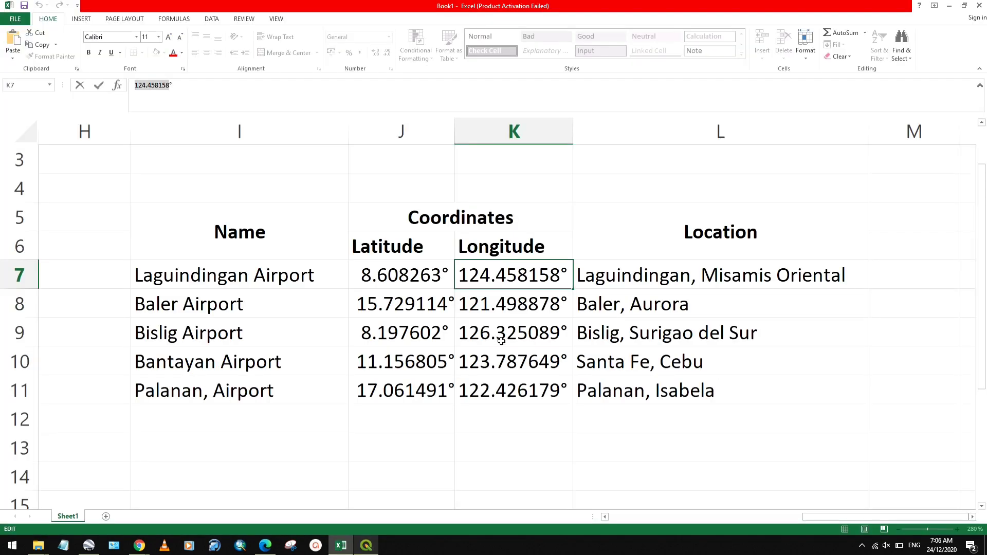
pyautogui.click(232, 308)
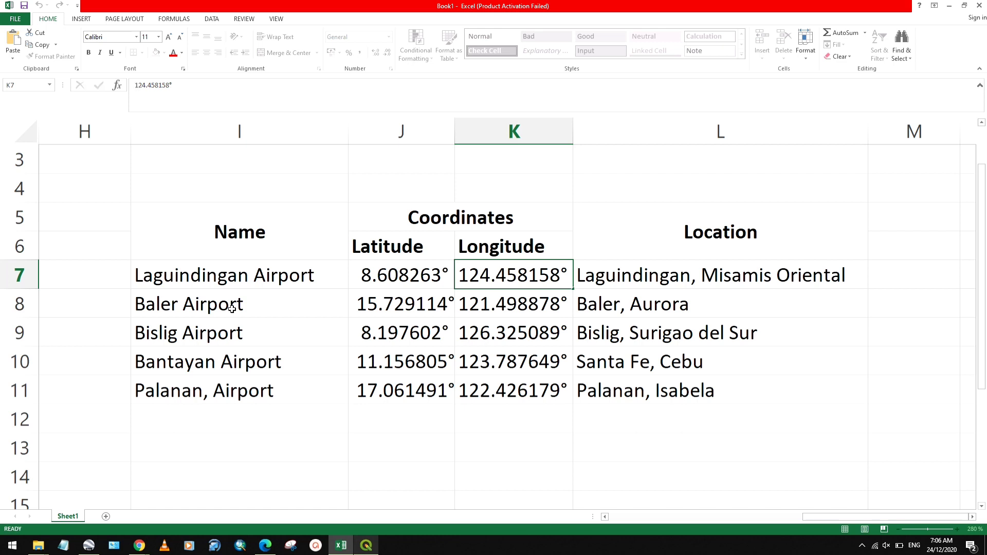
pyautogui.moveTo(184, 87); pyautogui.dragTo(134, 86)
pyautogui.rightClick(148, 87)
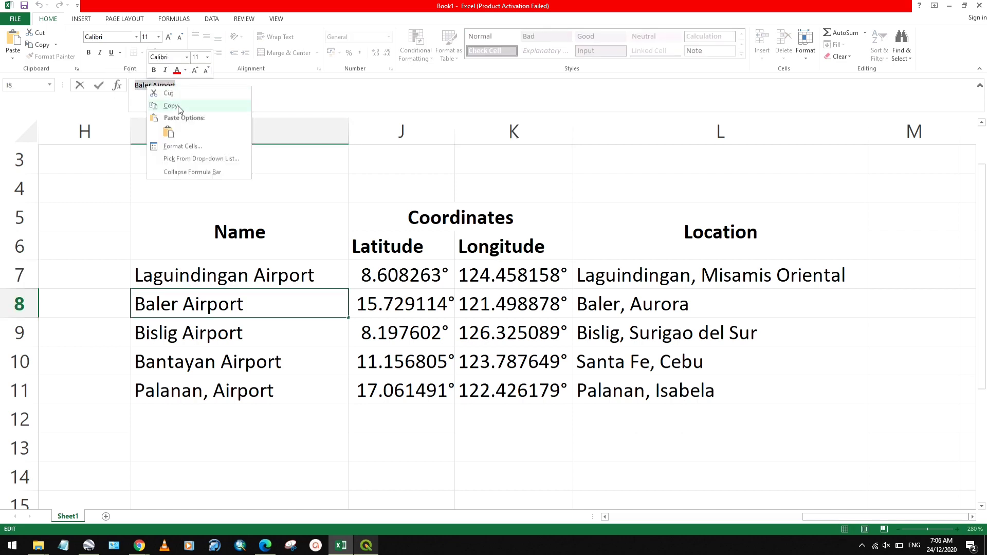
pyautogui.click(170, 106)
pyautogui.click(365, 552)
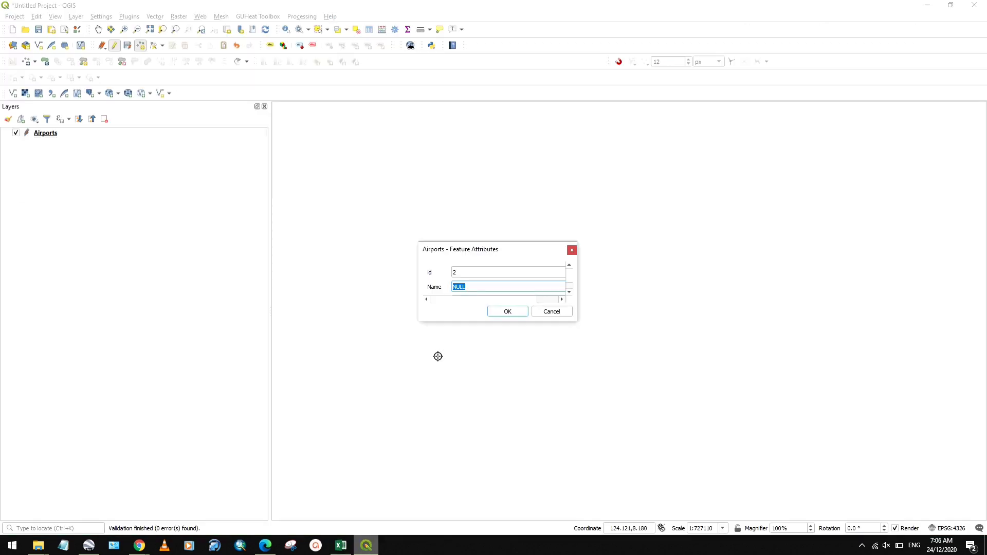
pyautogui.rightClick(476, 288)
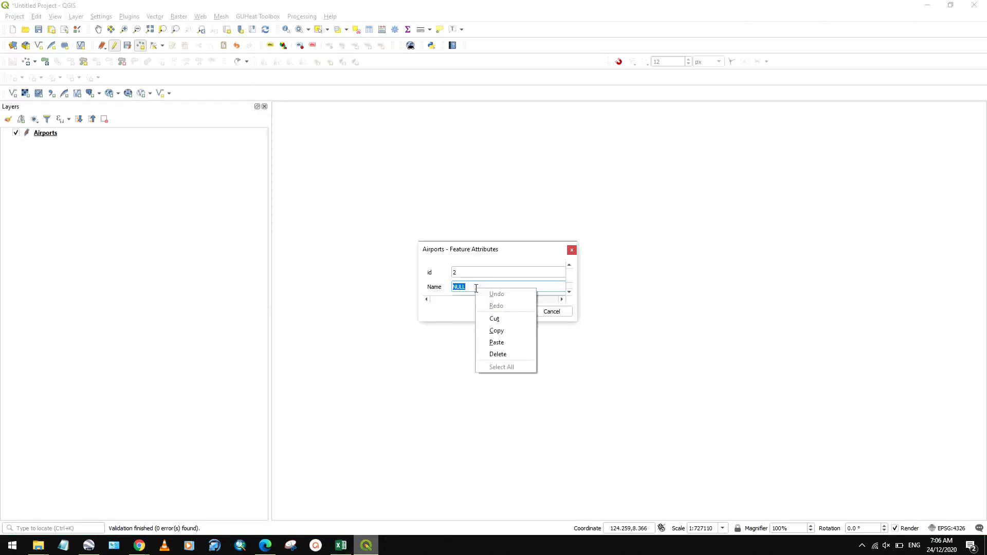
pyautogui.click(495, 342)
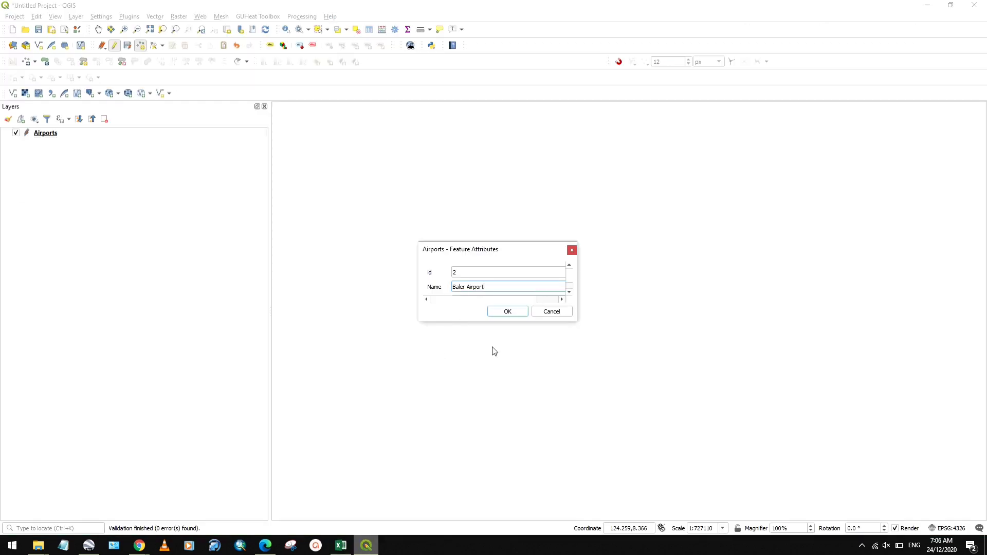
# Set the second point's Location to Baler, Aurora, copied from the Excel workbook, and save the feature's attributes
pyautogui.click(340, 545)
pyautogui.click(675, 311)
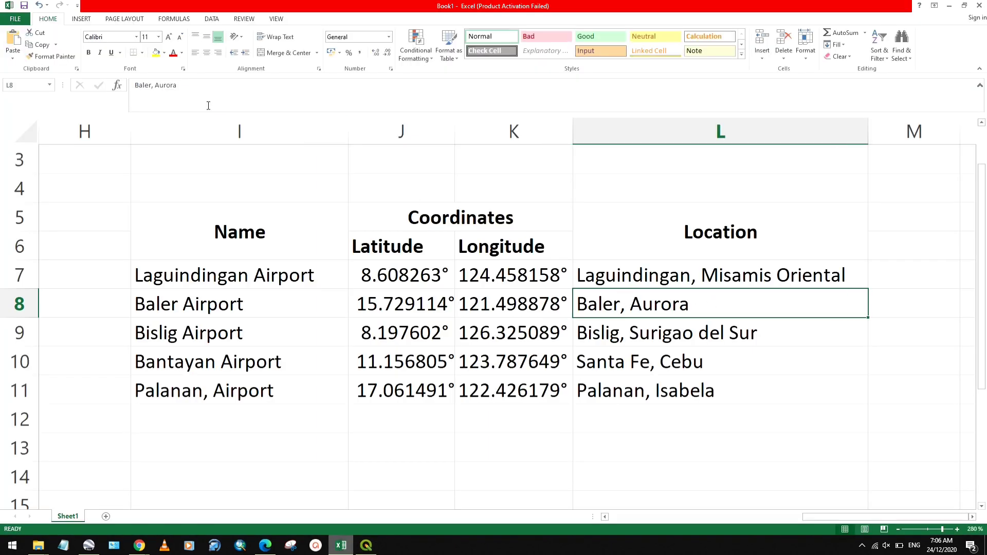
pyautogui.moveTo(177, 85); pyautogui.dragTo(114, 83)
pyautogui.rightClick(154, 85)
pyautogui.click(181, 108)
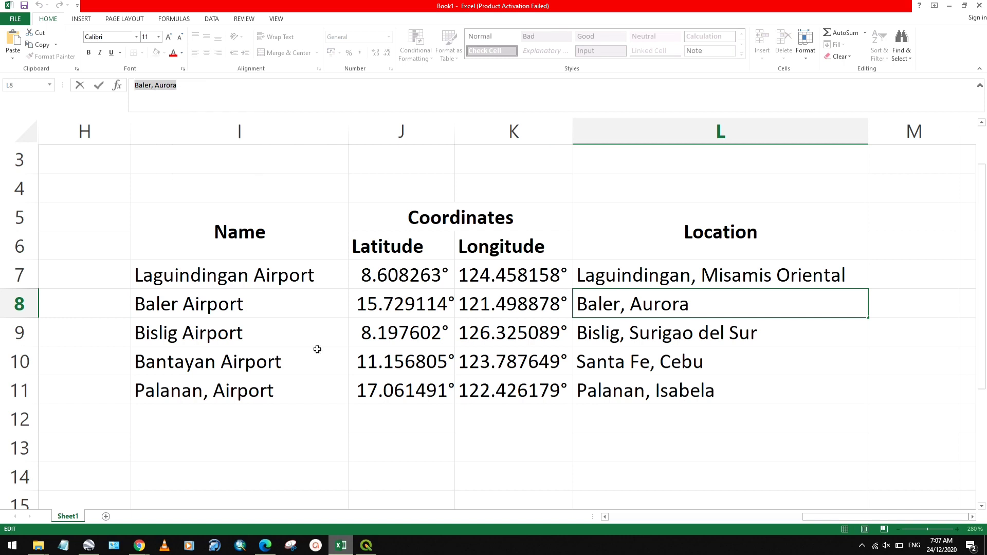
pyautogui.click(367, 546)
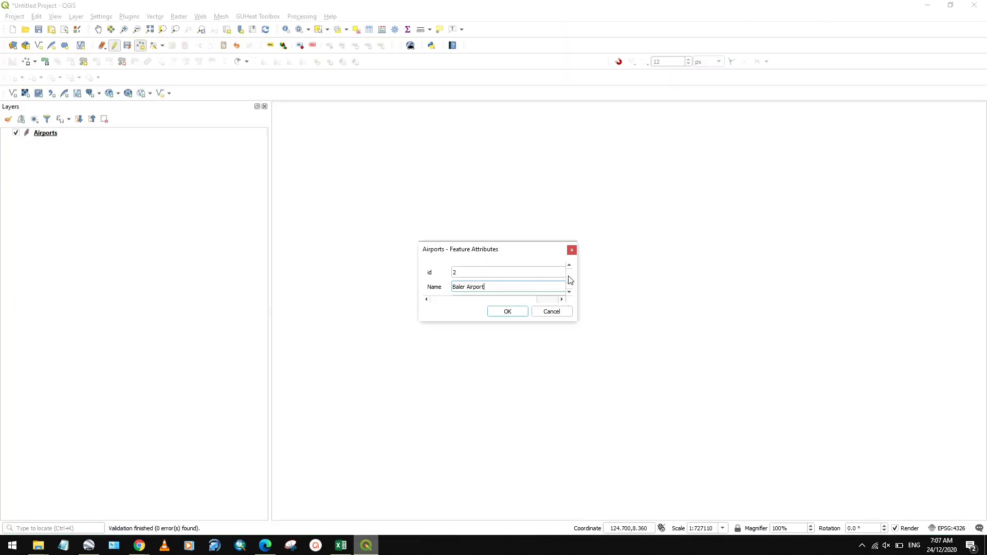
pyautogui.moveTo(569, 277); pyautogui.dragTo(567, 285)
pyautogui.click(492, 283)
pyautogui.rightClick(492, 284)
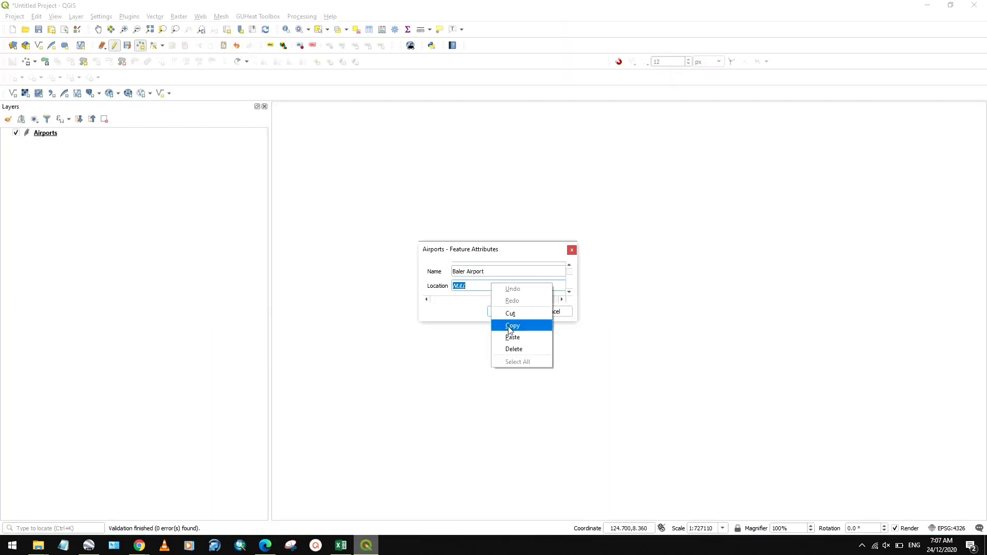
pyautogui.click(512, 336)
pyautogui.click(520, 312)
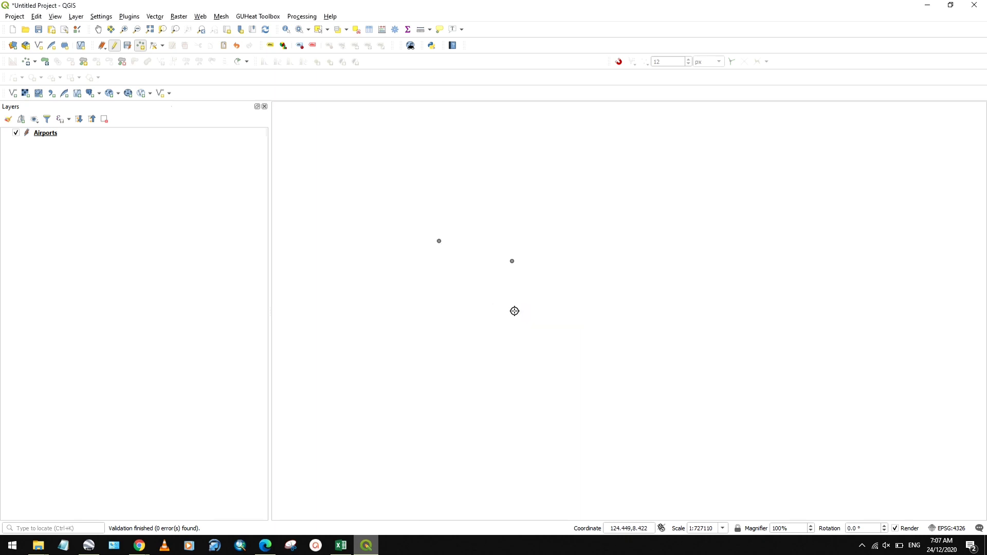
# Load the Baler point with the Vertex Tool and set its y to 15.729114, copied without the degree symbol from its Excel latitude cell
pyautogui.click(162, 46)
pyautogui.click(174, 68)
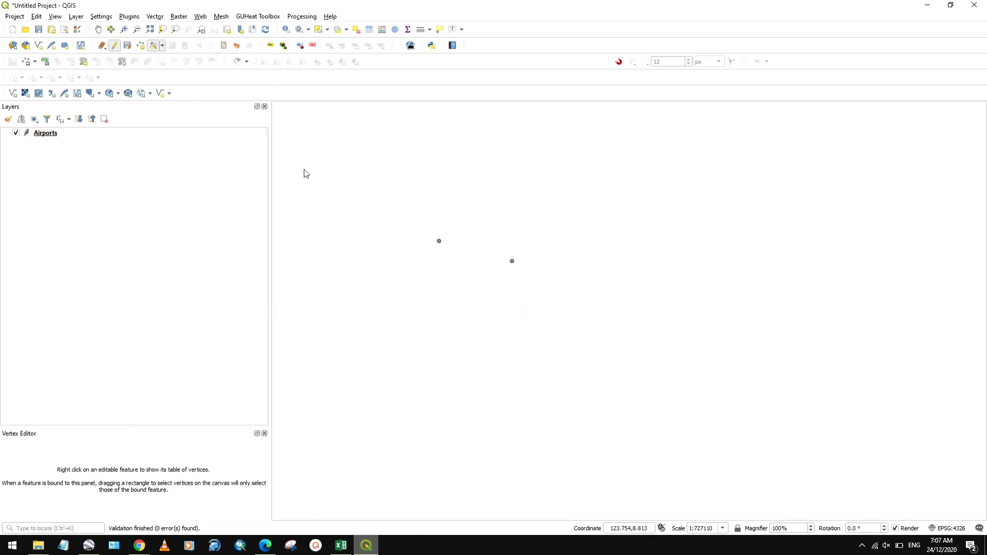
pyautogui.rightClick(438, 241)
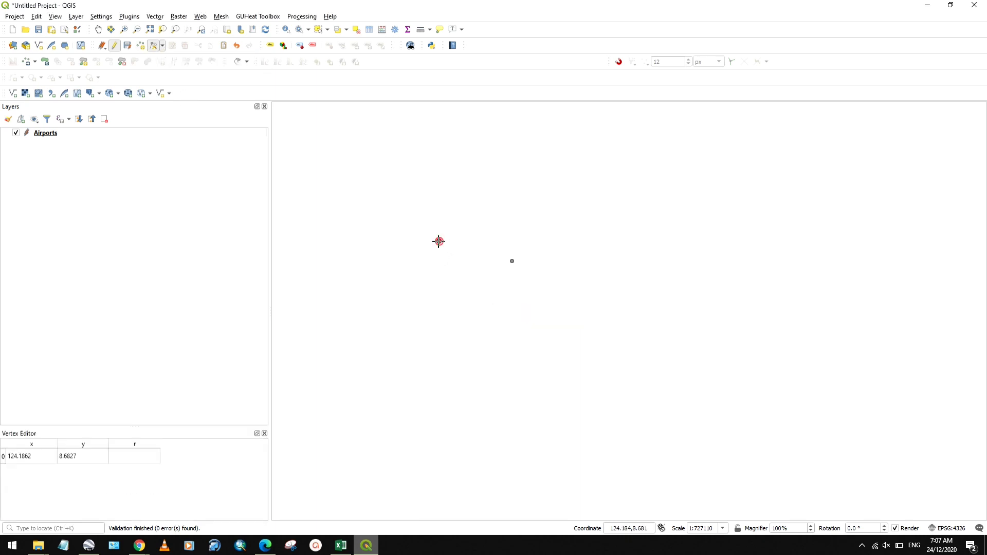
pyautogui.click(341, 546)
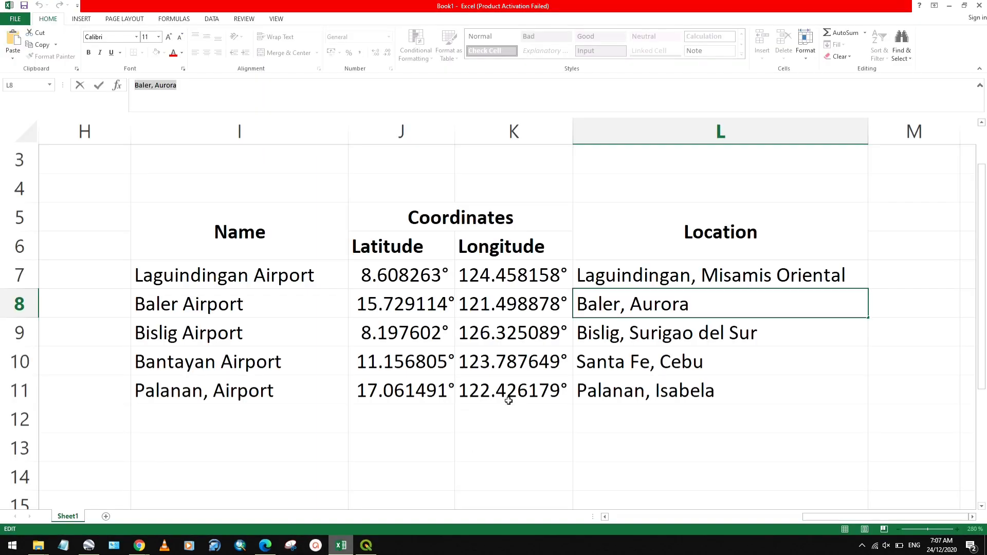
pyautogui.click(405, 303)
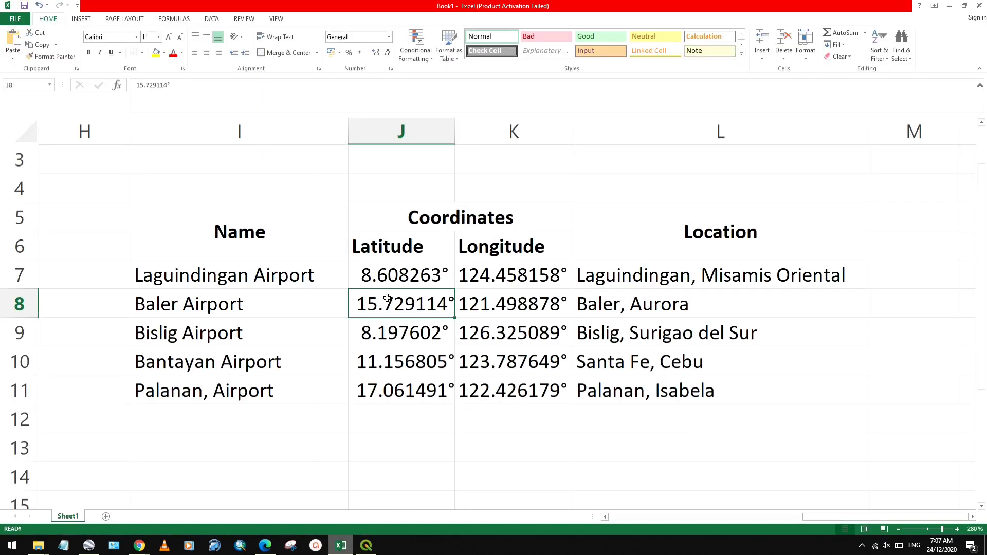
pyautogui.click(168, 86)
pyautogui.moveTo(168, 87); pyautogui.dragTo(141, 88)
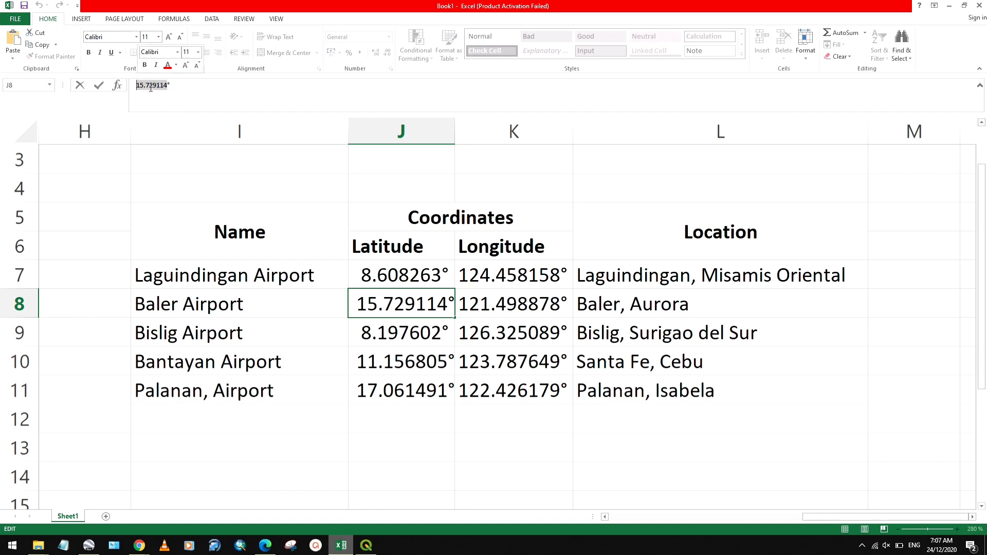
pyautogui.rightClick(149, 87)
pyautogui.click(174, 107)
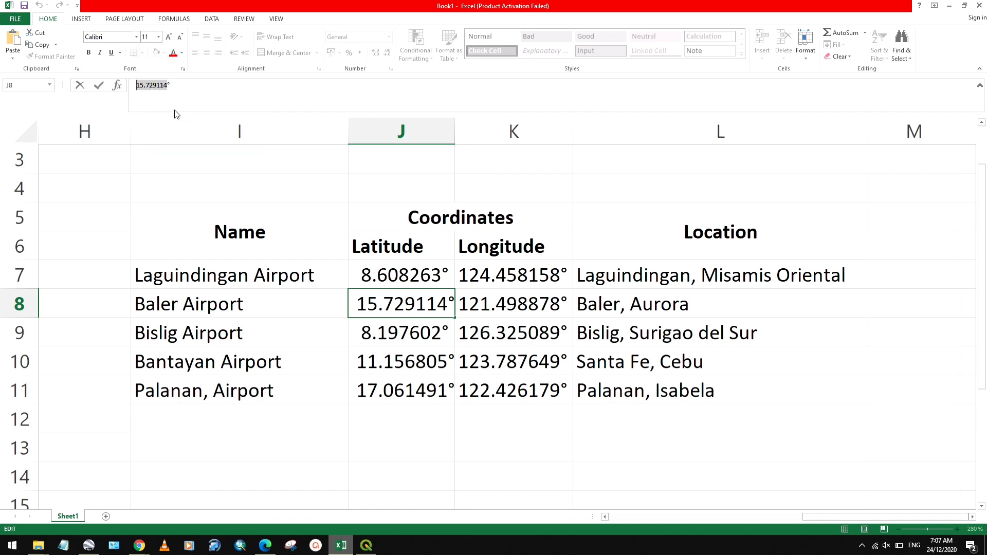
pyautogui.click(364, 546)
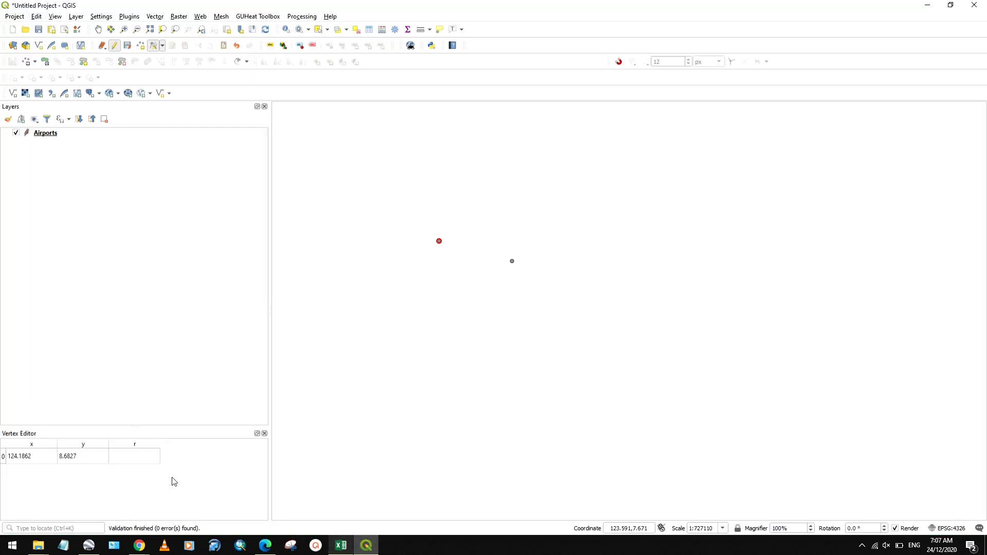
pyautogui.doubleClick(77, 457)
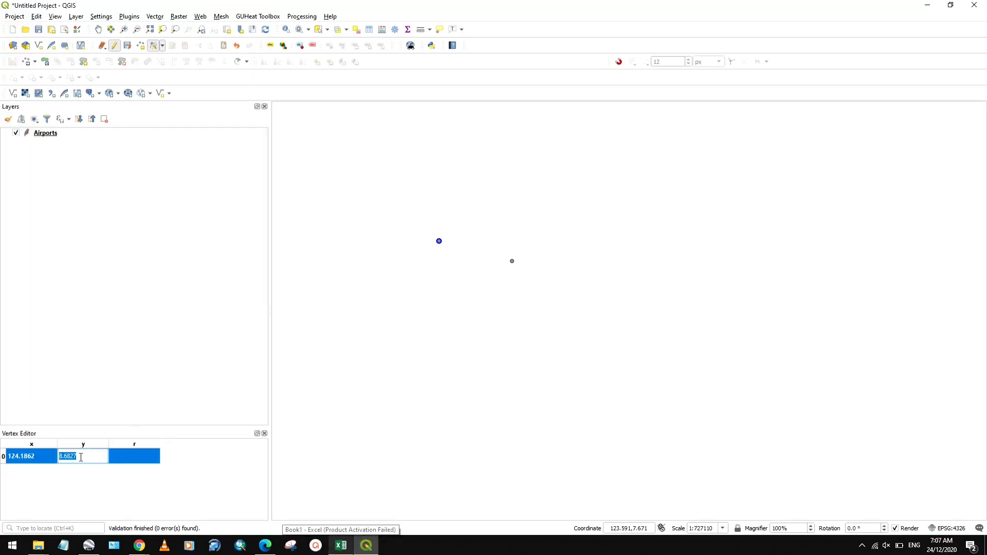
pyautogui.hotkey('ctrl', 'v')
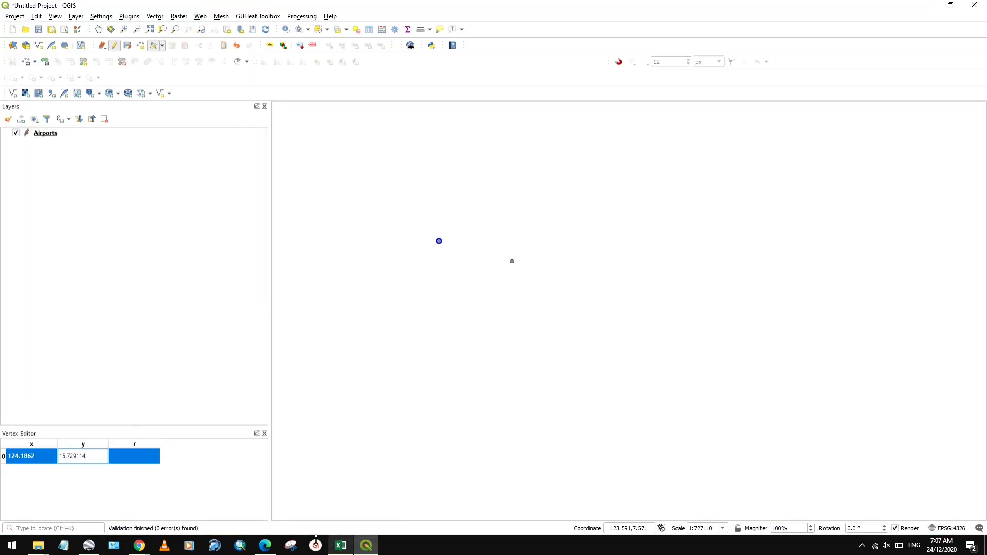
# Set the Baler point's x to 121.498878, copied without the degree symbol from its longitude cell in Excel
pyautogui.click(341, 546)
pyautogui.click(504, 305)
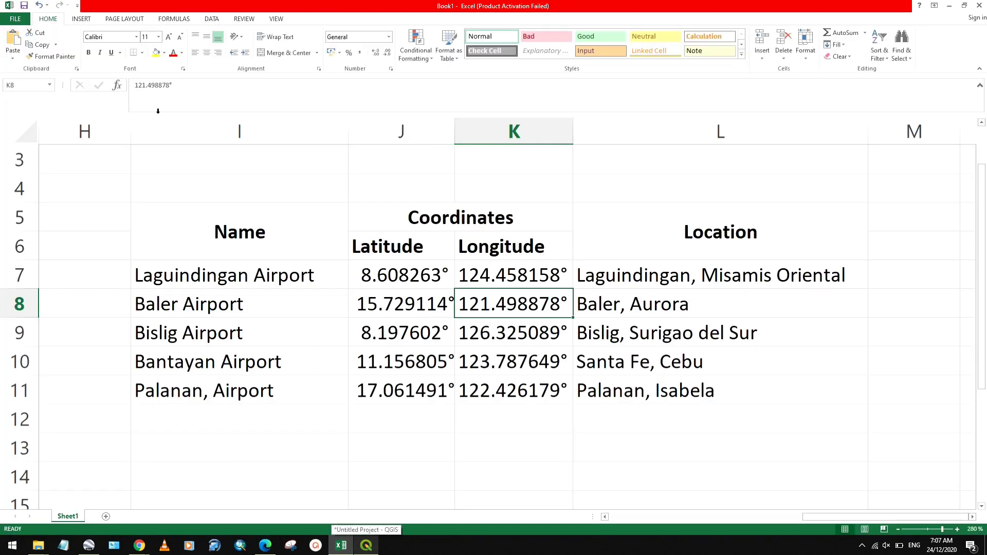
pyautogui.moveTo(170, 86); pyautogui.dragTo(135, 84)
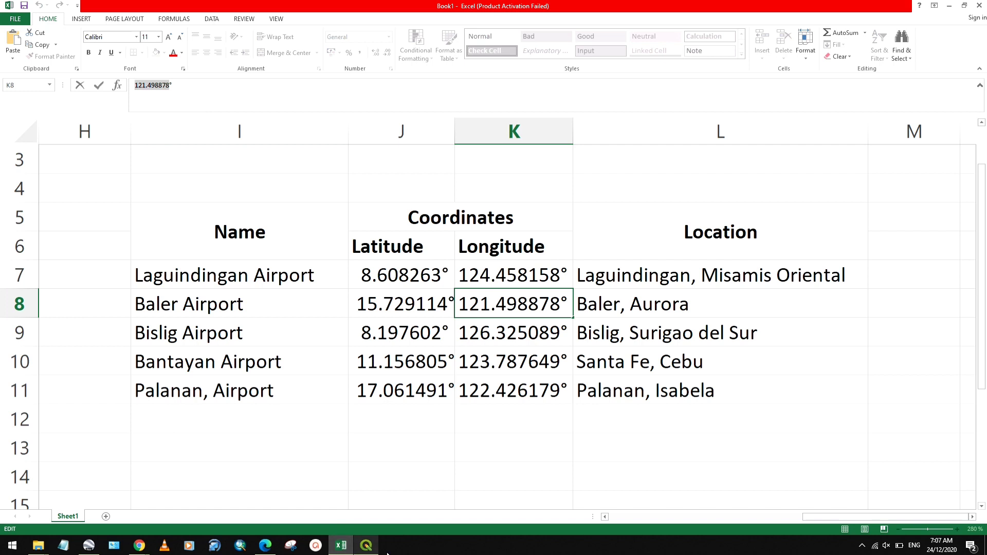
pyautogui.click(366, 545)
pyautogui.doubleClick(37, 457)
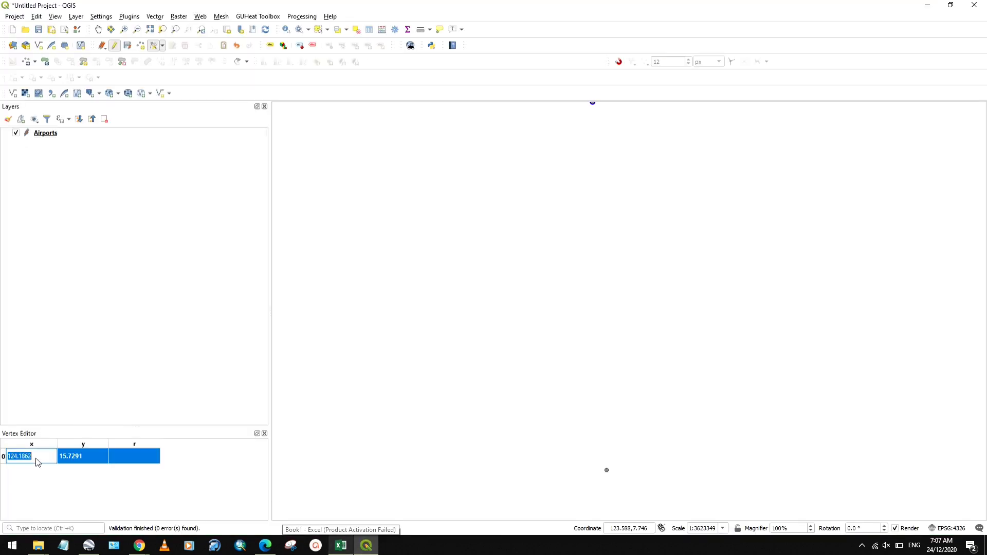
pyautogui.hotkey('ctrl', 'v')
pyautogui.press('Return')
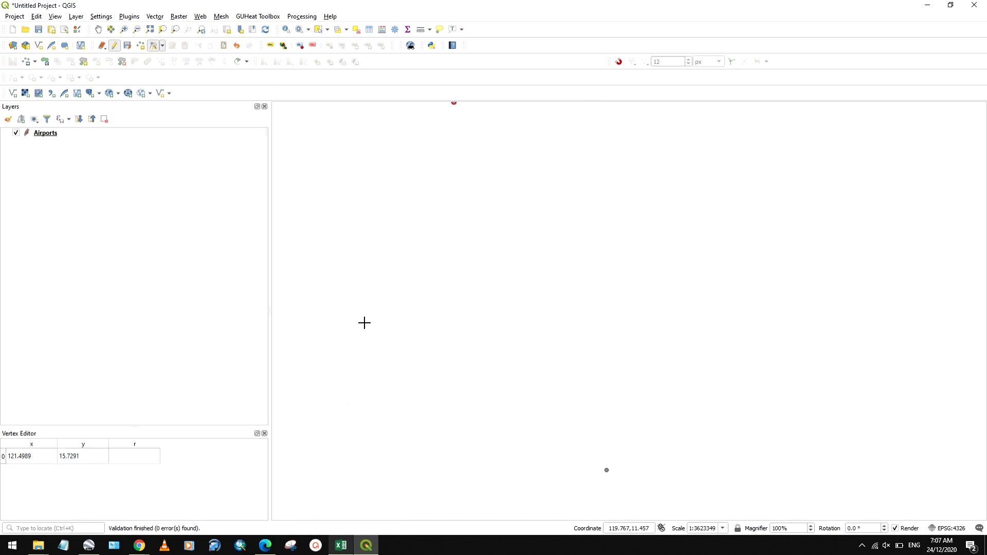
# Add a third point at about 121.062, 13.070 with id 3 and the Name Bislig Airport, copied from the Excel workbook
pyautogui.click(346, 548)
pyautogui.click(348, 549)
pyautogui.click(140, 45)
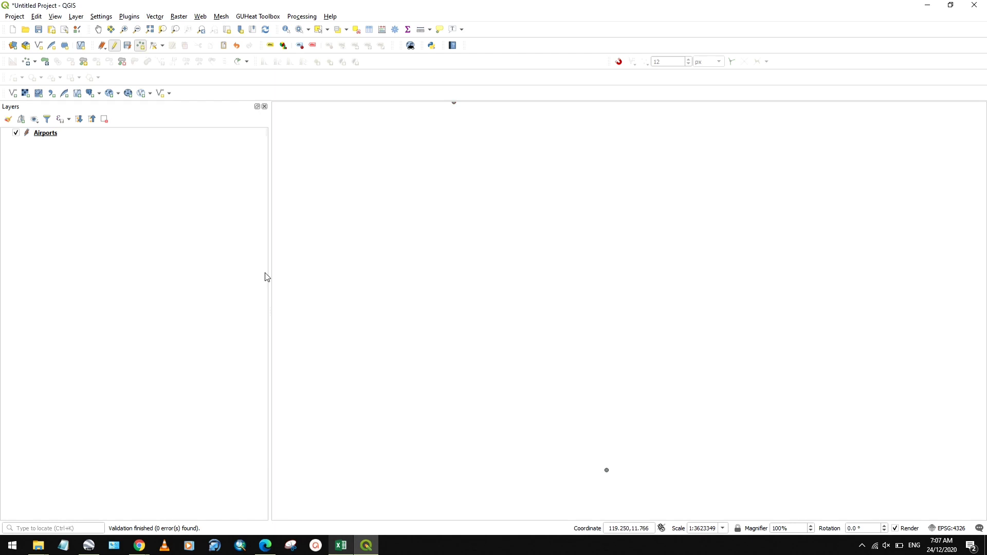
pyautogui.click(432, 238)
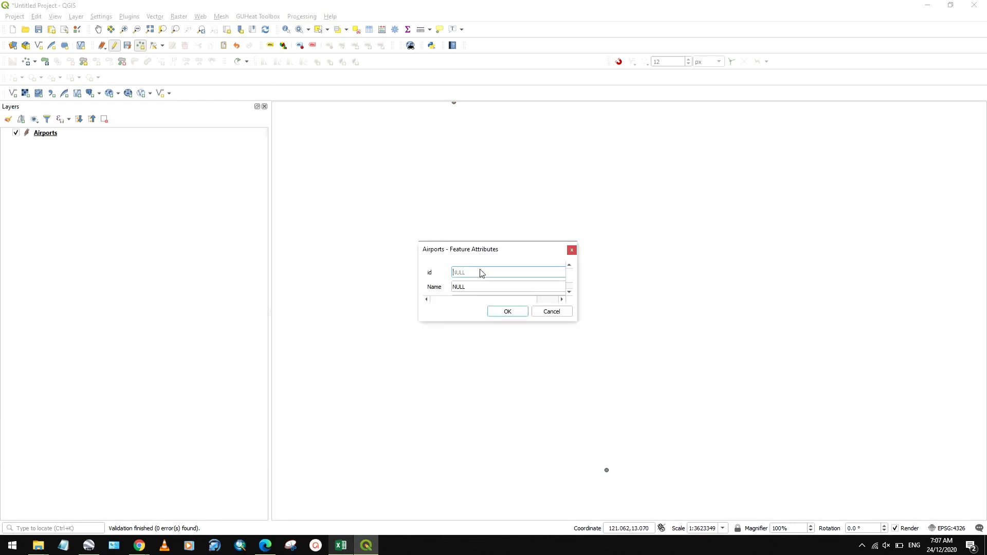
pyautogui.write('3')
pyautogui.click(559, 286)
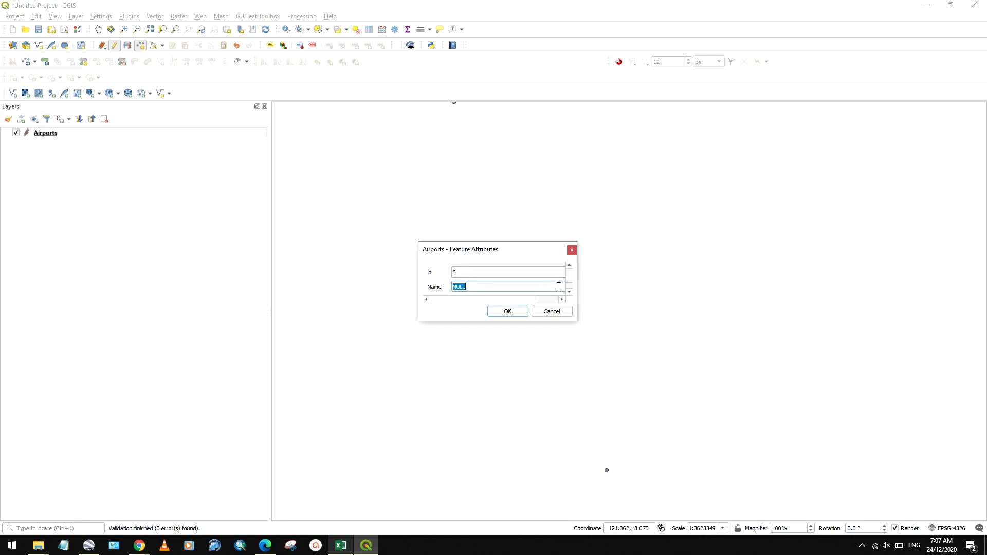
pyautogui.click(341, 546)
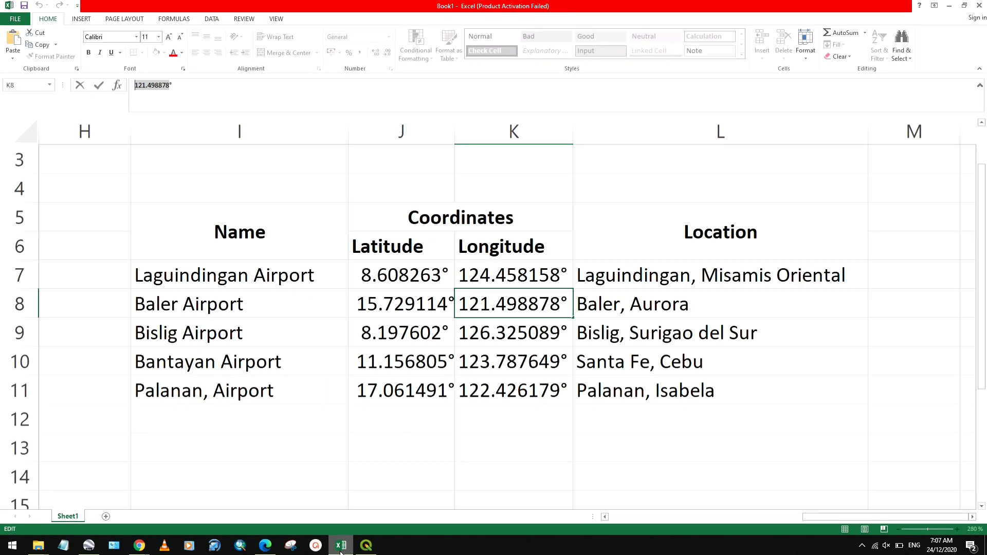
pyautogui.click(226, 336)
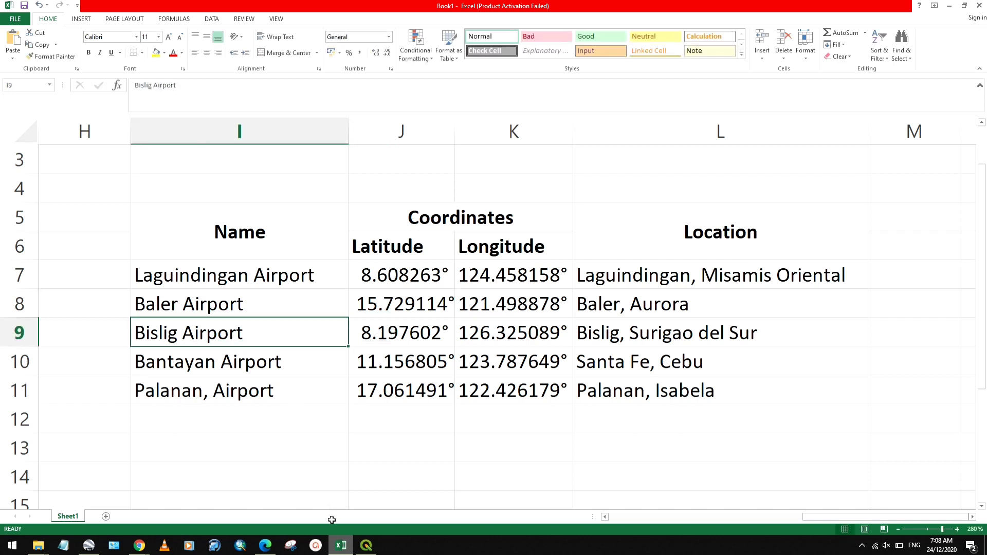
pyautogui.tripleClick(184, 88)
pyautogui.click(366, 546)
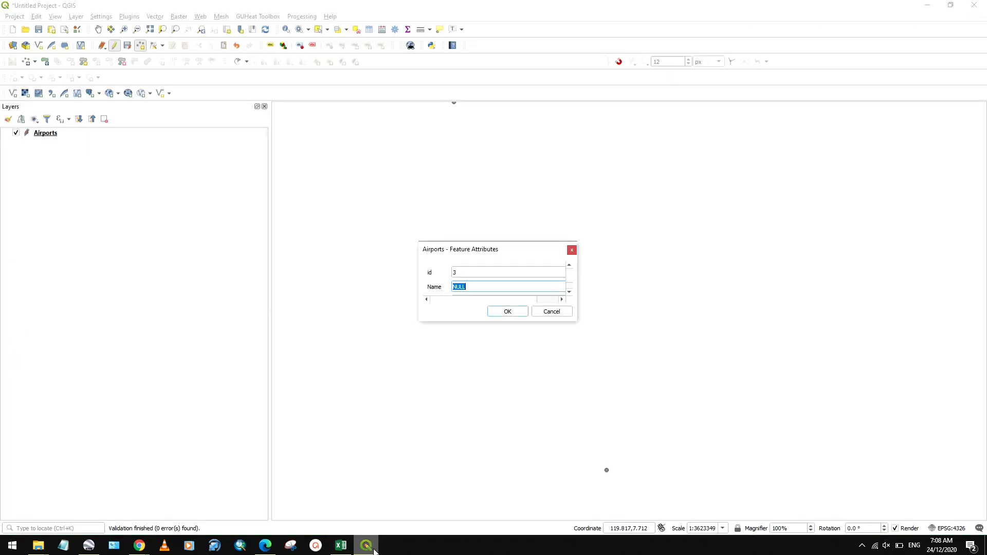
pyautogui.hotkey('ctrl', 'v')
# Set the third point's Location to Bislig, Surigao del Sur, copied from the Excel workbook, and save the feature's attributes
pyautogui.click(341, 545)
pyautogui.press('Escape')
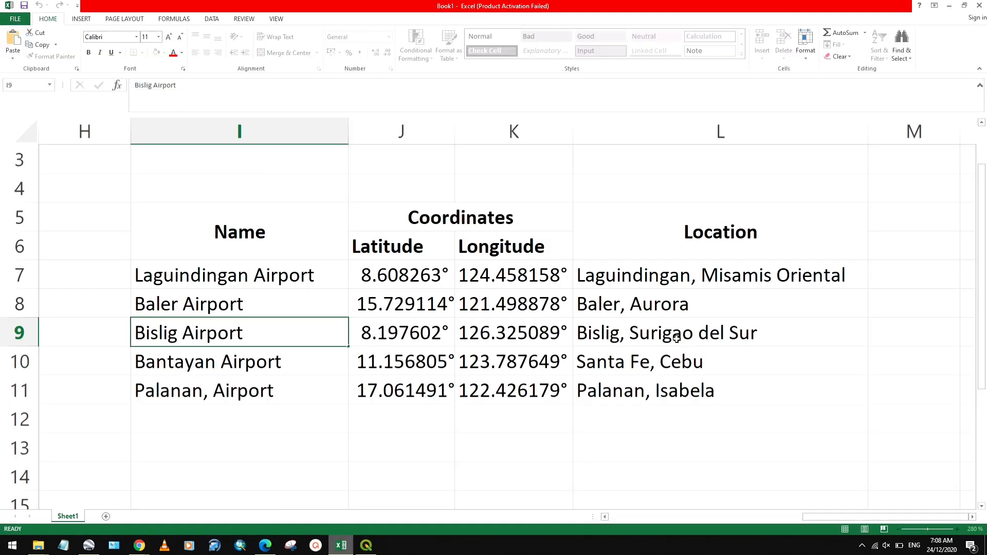
pyautogui.click(687, 343)
pyautogui.tripleClick(218, 88)
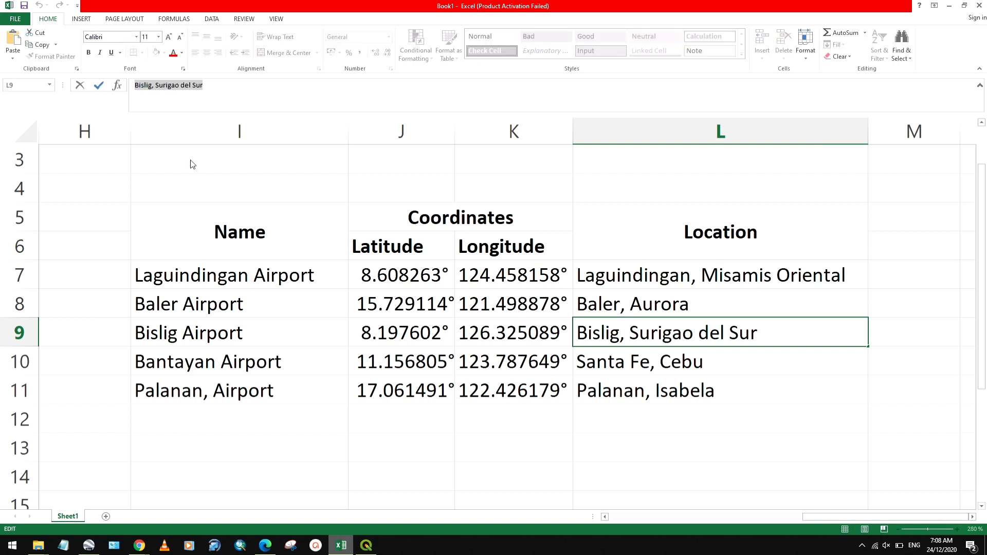
pyautogui.click(367, 545)
pyautogui.scroll(-1, 547, 282)
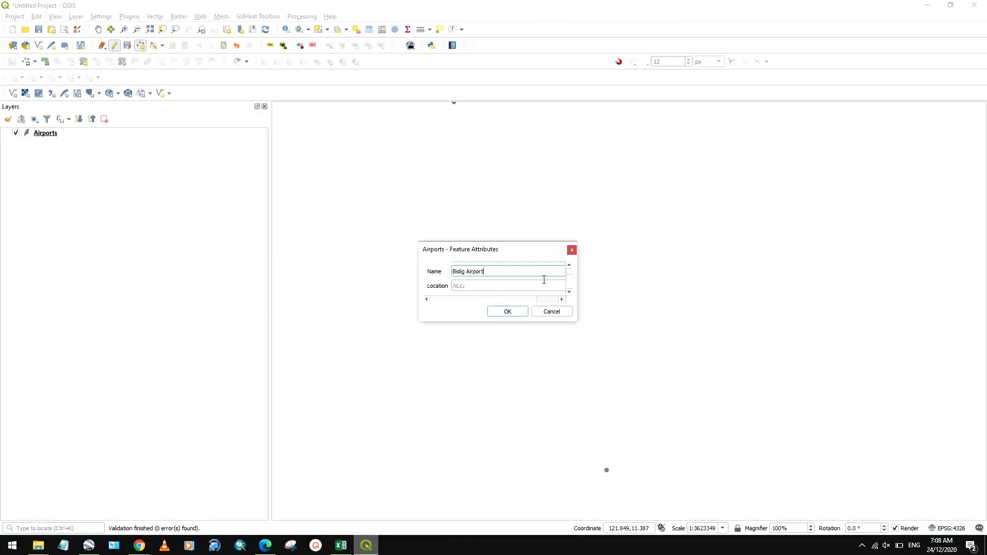
pyautogui.click(518, 285)
pyautogui.hotkey('ctrl', 'v')
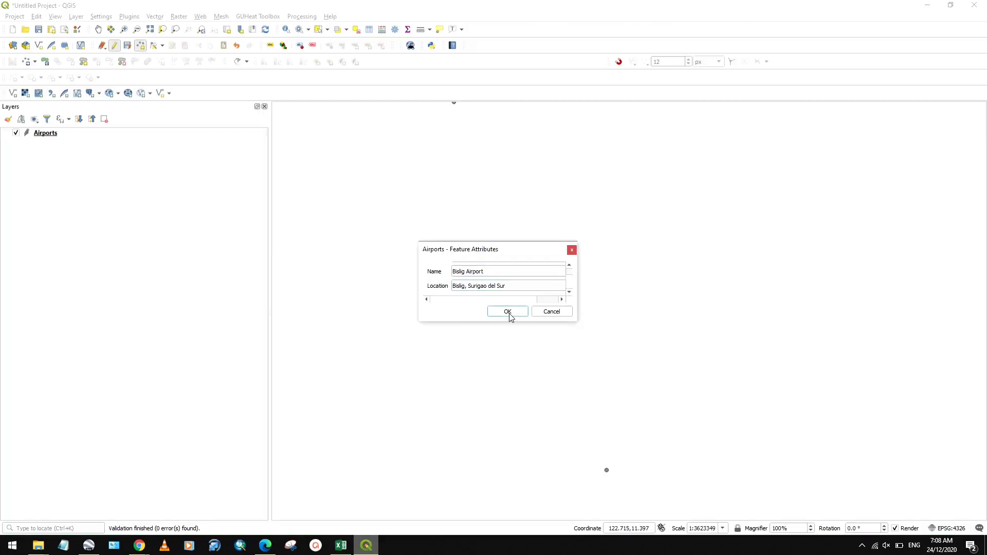
pyautogui.click(507, 312)
# Load the Bislig point with the Vertex Tool and set its y to the Excel latitude 8.197602, without the degree symbol
pyautogui.click(154, 45)
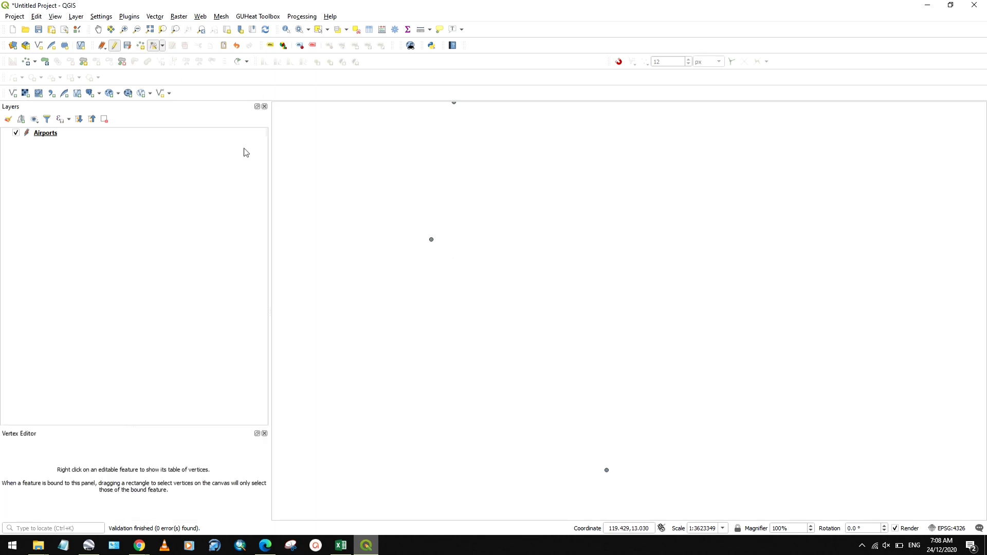
pyautogui.rightClick(431, 240)
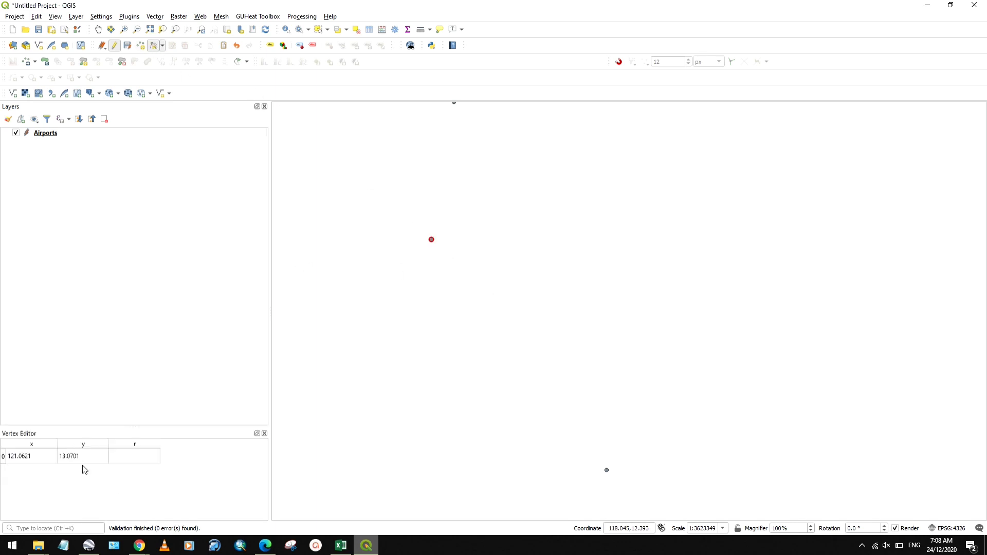
pyautogui.click(340, 545)
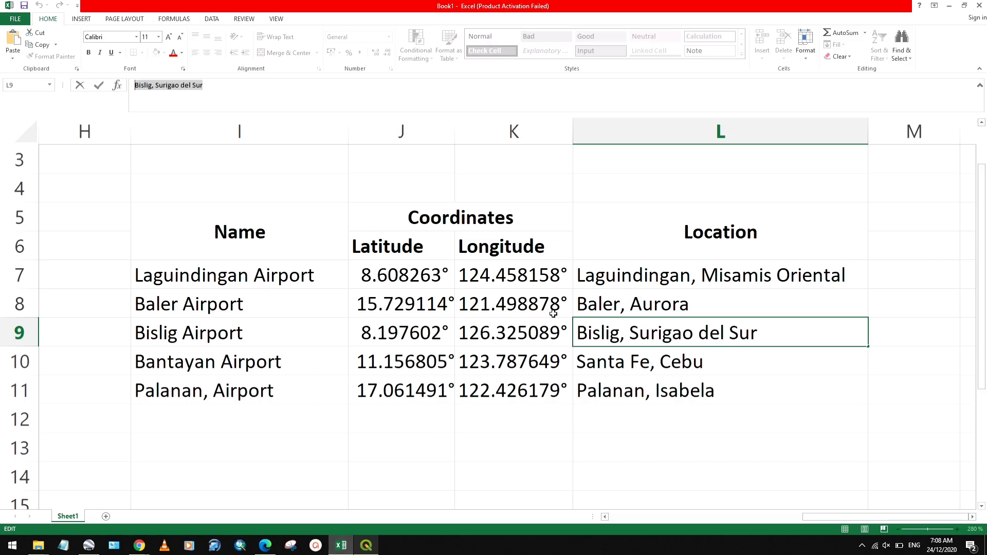
pyautogui.click(421, 343)
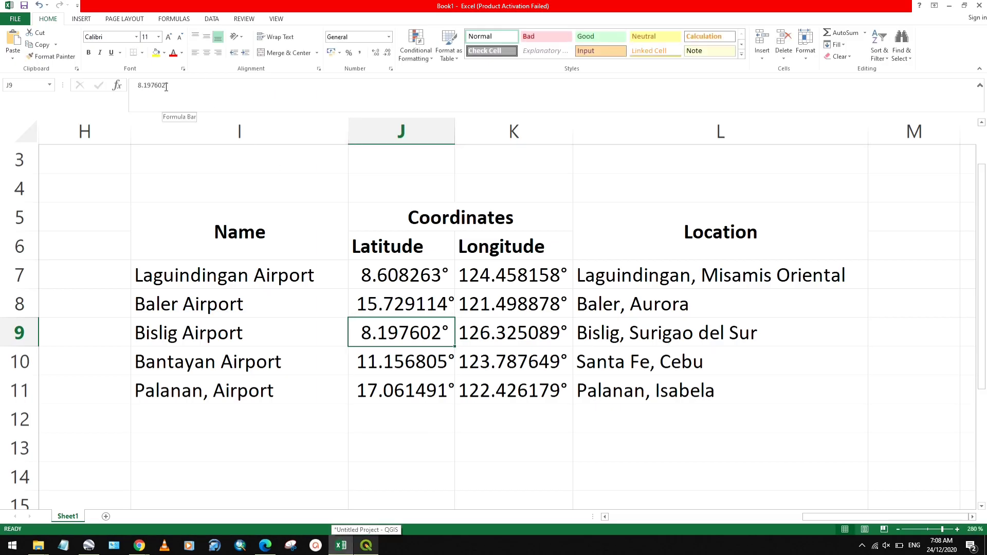
pyautogui.moveTo(166, 86); pyautogui.dragTo(156, 84)
pyautogui.click(365, 545)
pyautogui.doubleClick(100, 456)
pyautogui.write('8.197602')
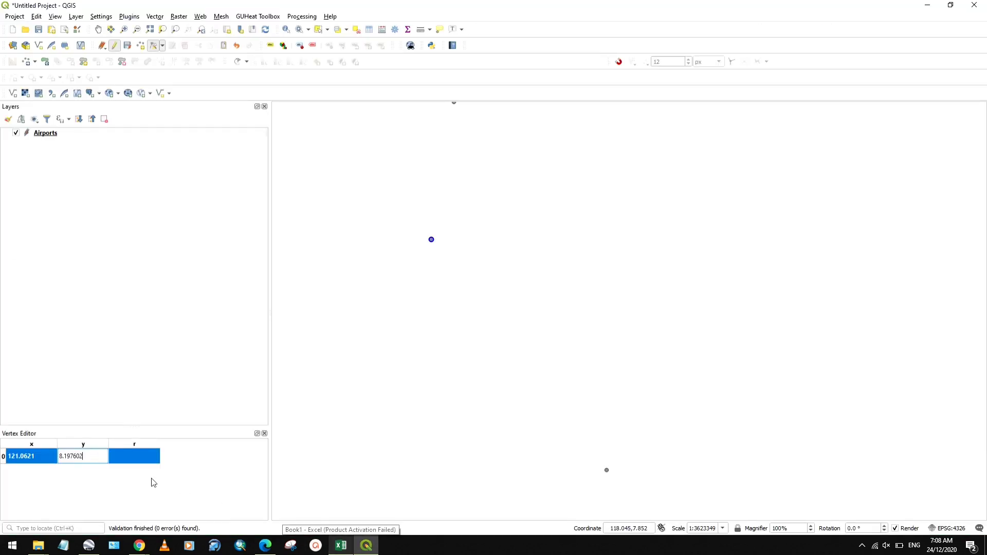
# Set the Bislig point's x to 126.325089, copied without the degree symbol from its longitude cell in Excel
pyautogui.click(340, 548)
pyautogui.click(514, 333)
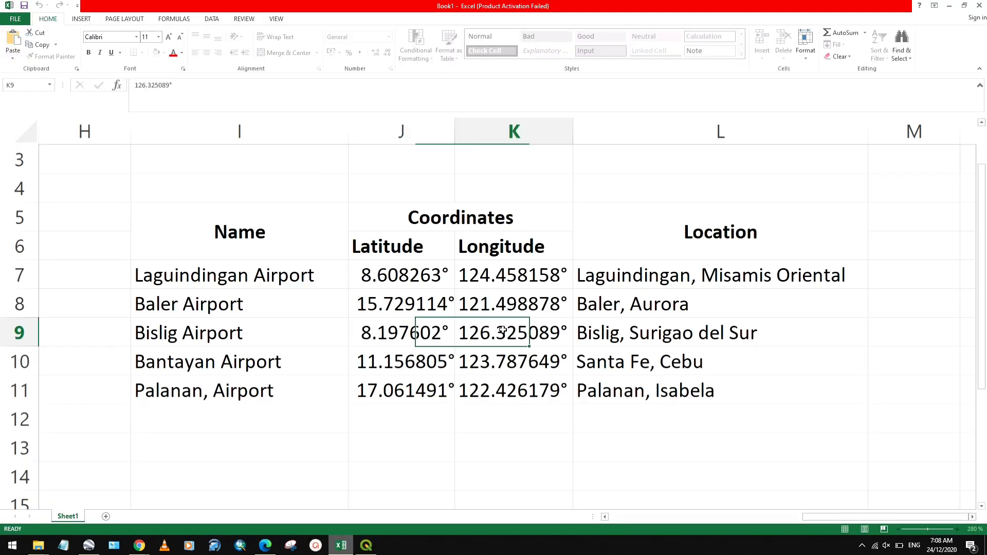
pyautogui.click(171, 86)
pyautogui.press('BackSpace')
pyautogui.moveTo(170, 85); pyautogui.dragTo(141, 83)
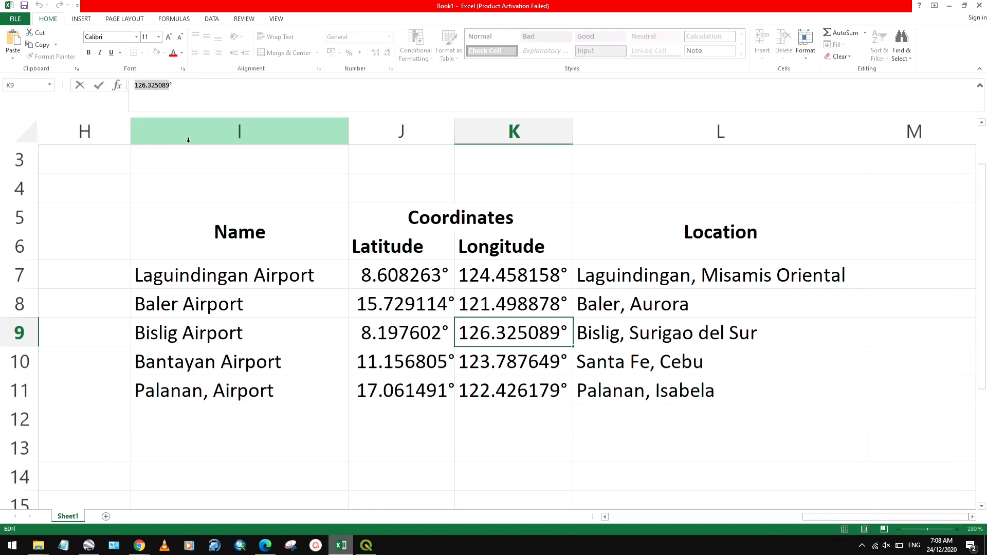
pyautogui.click(366, 546)
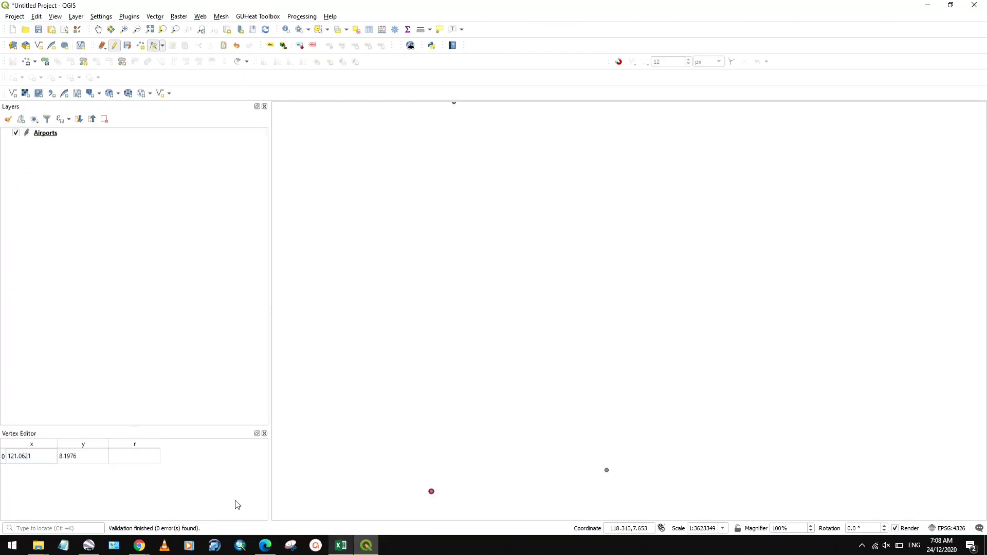
pyautogui.doubleClick(45, 456)
pyautogui.moveTo(44, 454); pyautogui.dragTo(3, 451)
pyautogui.click(43, 461)
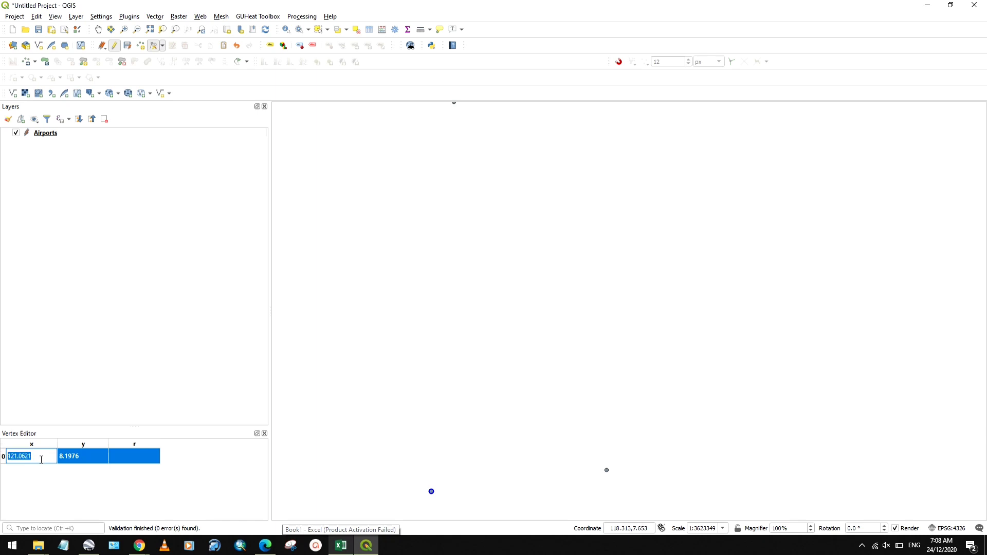
pyautogui.write('126.3251')
pyautogui.click(364, 401)
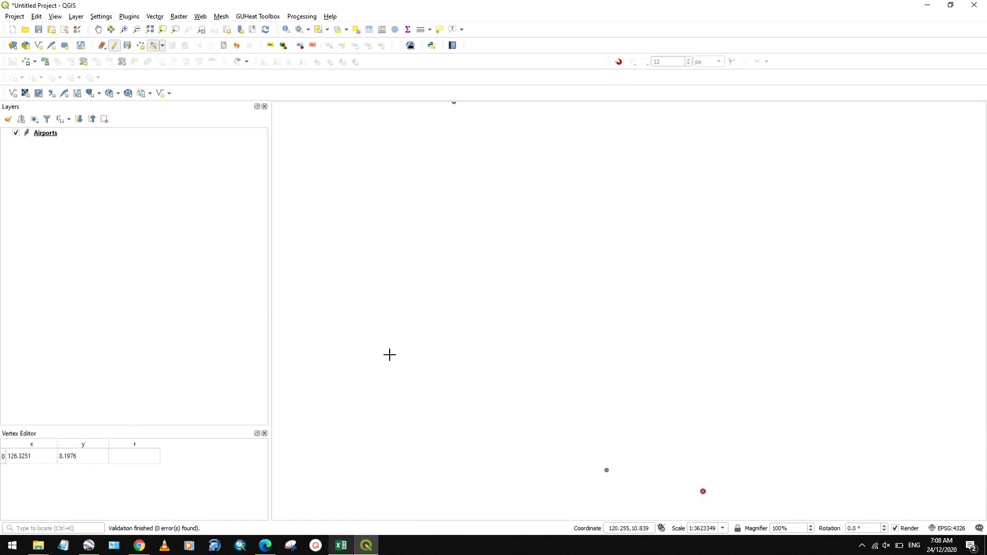
# Add a fourth point at about 120.893, 12.781 with id 4 and the Name Bantayan Airport, copied from the Excel workbook
pyautogui.click(140, 45)
pyautogui.click(422, 254)
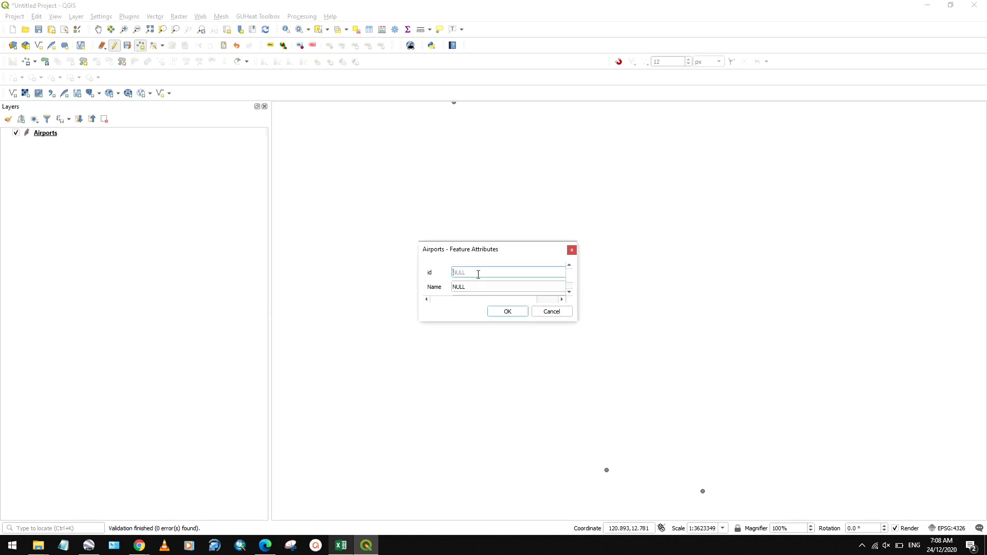
pyautogui.click(340, 545)
pyautogui.click(251, 367)
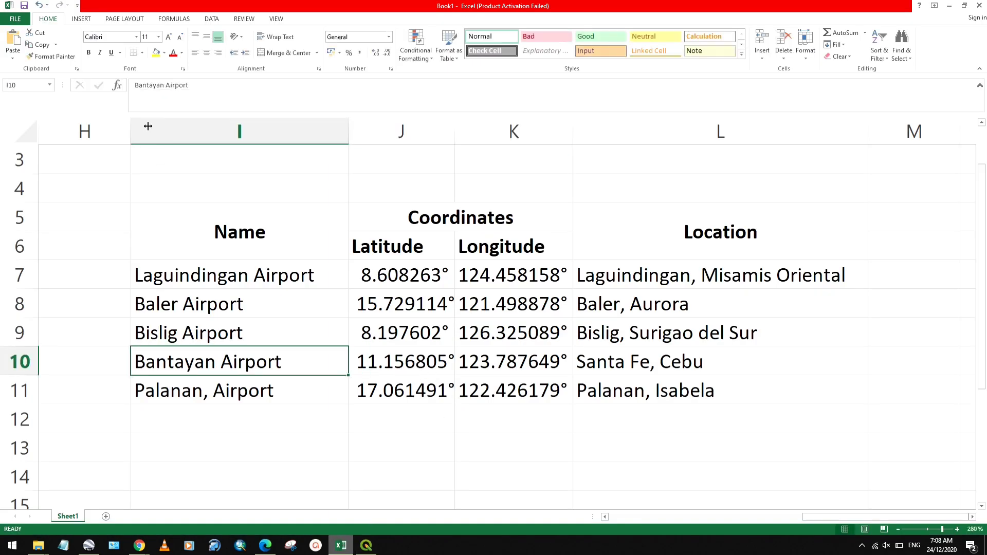
pyautogui.moveTo(202, 87); pyautogui.dragTo(133, 85)
pyautogui.hotkey('ctrl', 'c')
pyautogui.press('Escape')
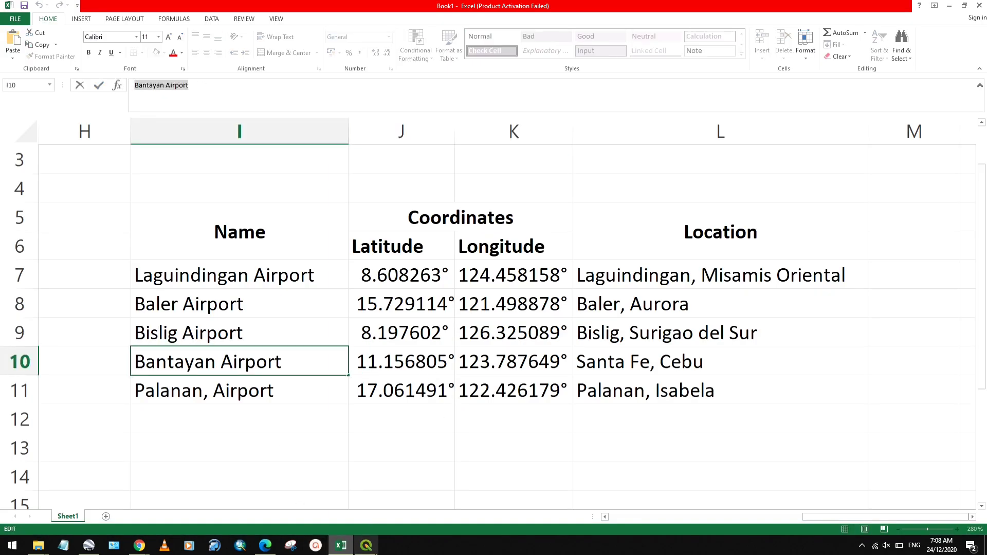
pyautogui.click(366, 544)
pyautogui.click(471, 285)
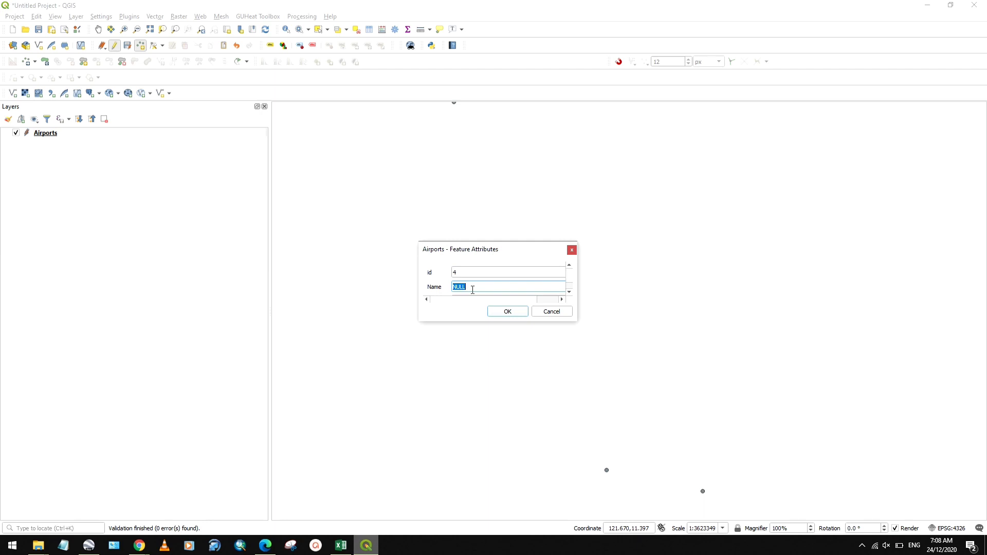
pyautogui.hotkey('ctrl', 'v')
# Set the fourth point's Location to Santa Fe, Cebu, copied from the Excel workbook, and save the feature's attributes
pyautogui.click(341, 545)
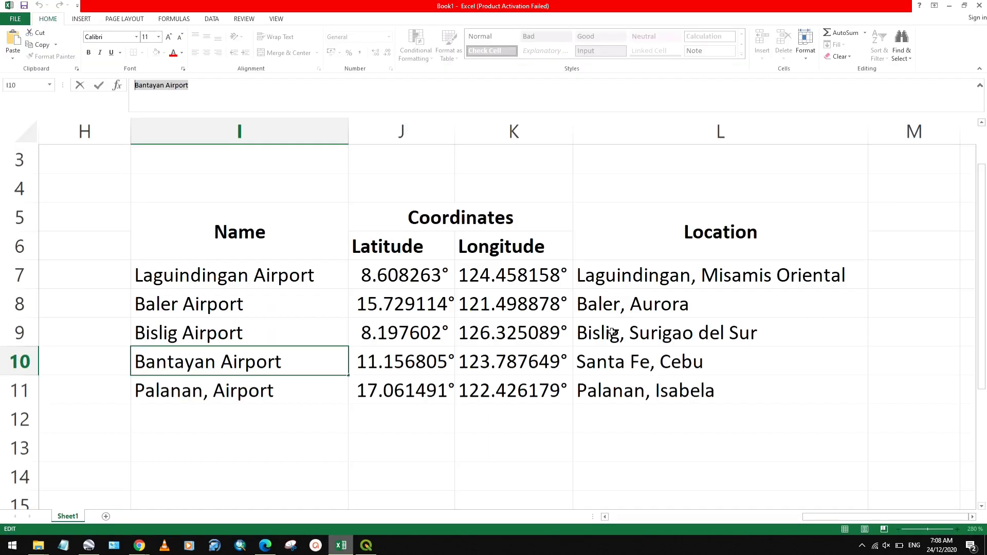
pyautogui.click(648, 365)
pyautogui.moveTo(185, 85); pyautogui.dragTo(114, 85)
pyautogui.click(366, 545)
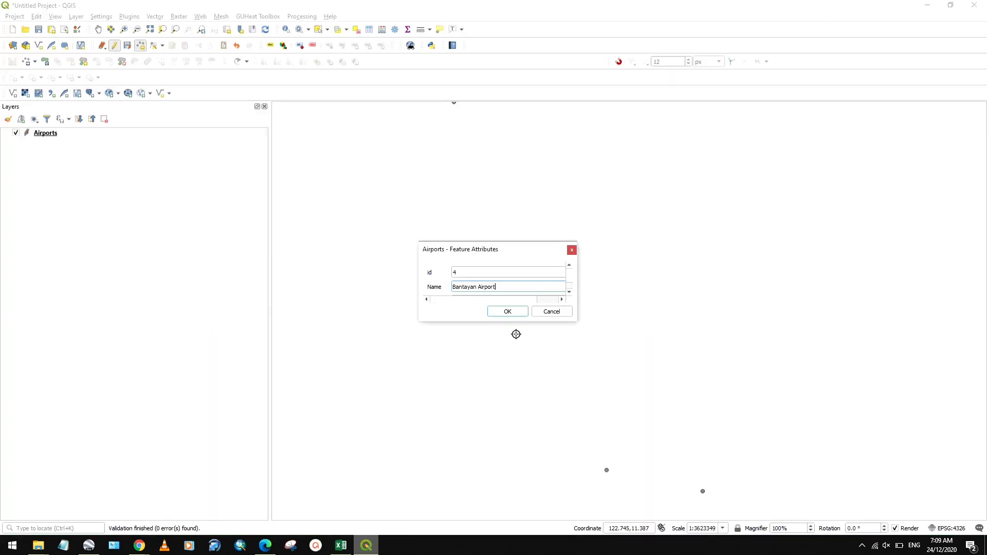
pyautogui.scroll(-1, 530, 295)
pyautogui.click(495, 285)
pyautogui.doubleClick(495, 283)
pyautogui.hotkey('ctrl', 'v')
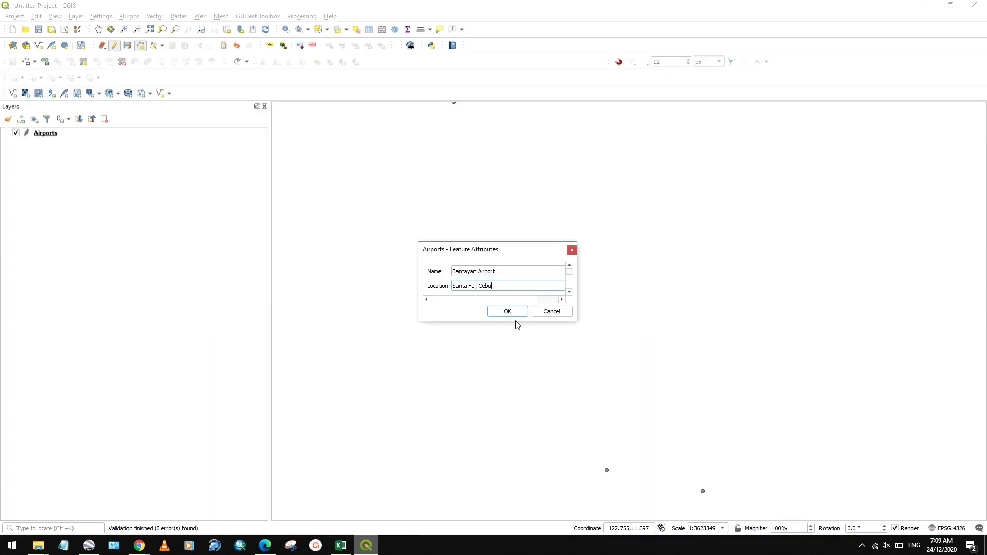
pyautogui.click(514, 311)
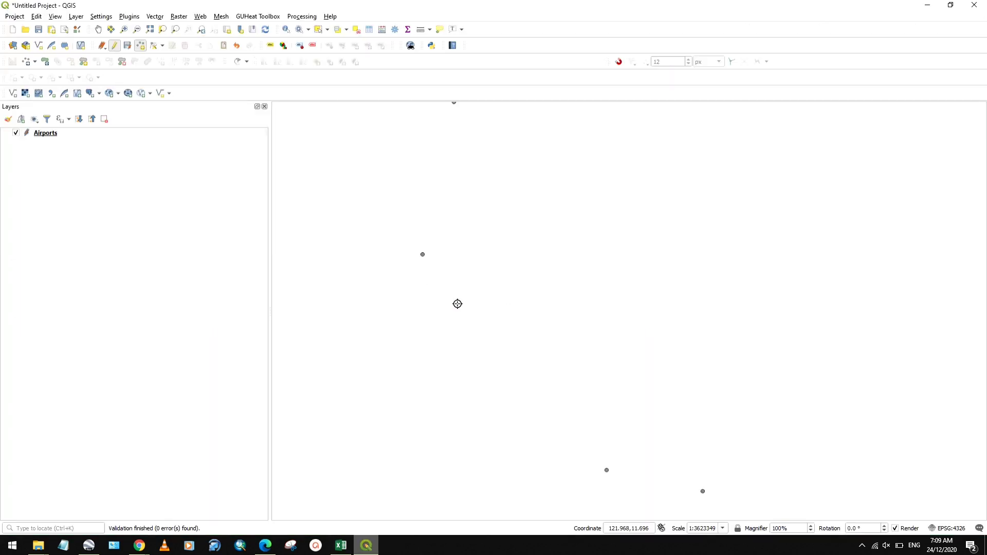
# Load the Bantayan point with the Vertex Tool and set its y to the Excel latitude 11.156805, without the degree symbol
pyautogui.click(153, 45)
pyautogui.rightClick(423, 253)
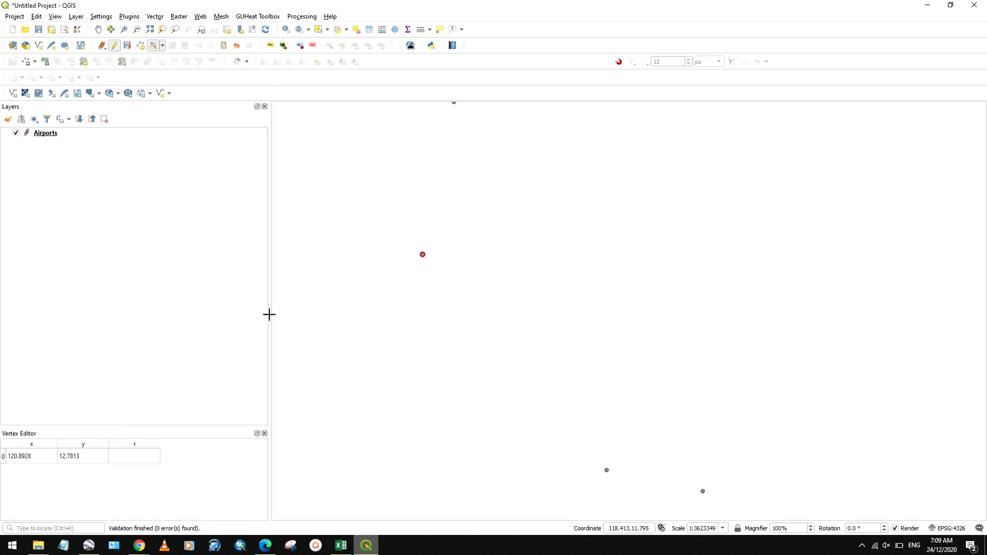
pyautogui.click(341, 548)
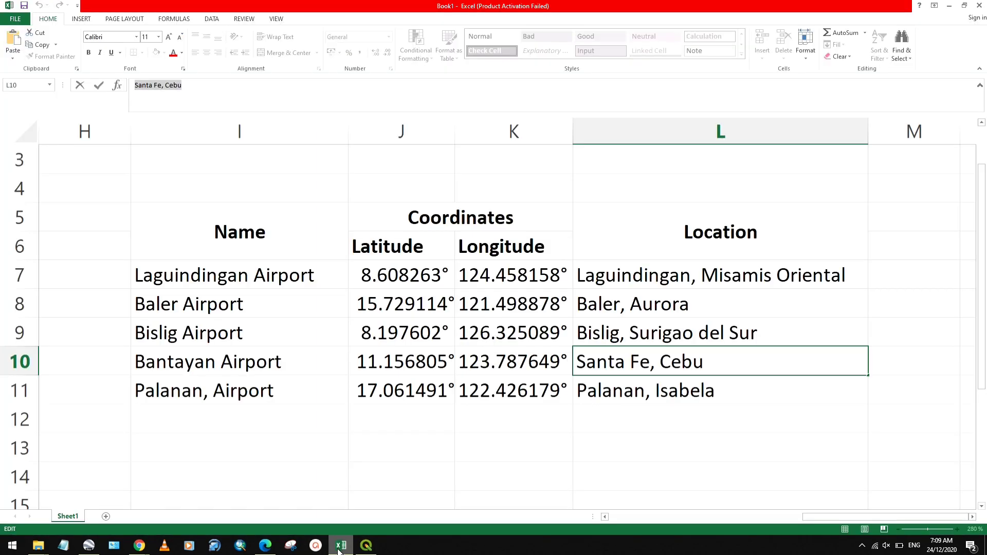
pyautogui.click(414, 368)
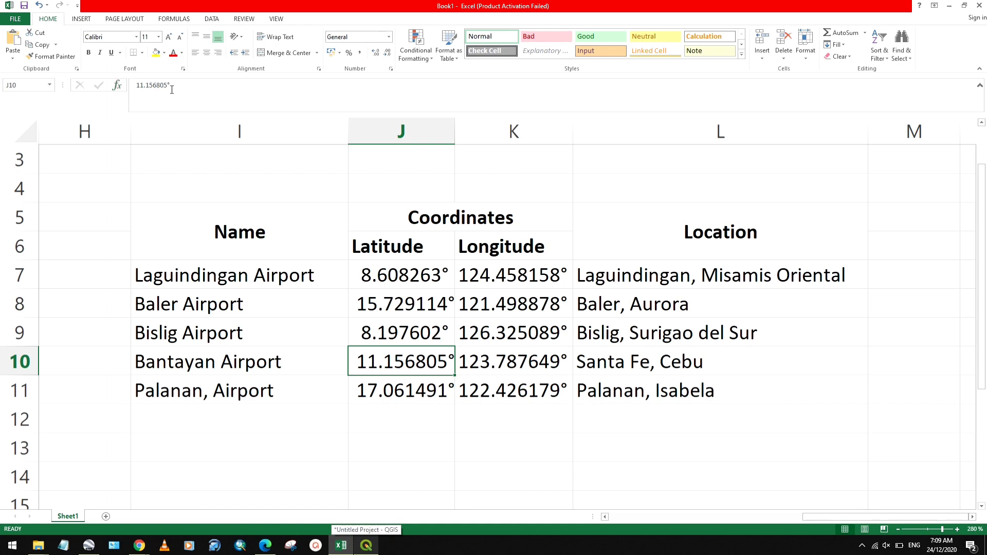
pyautogui.moveTo(171, 88); pyautogui.dragTo(158, 85)
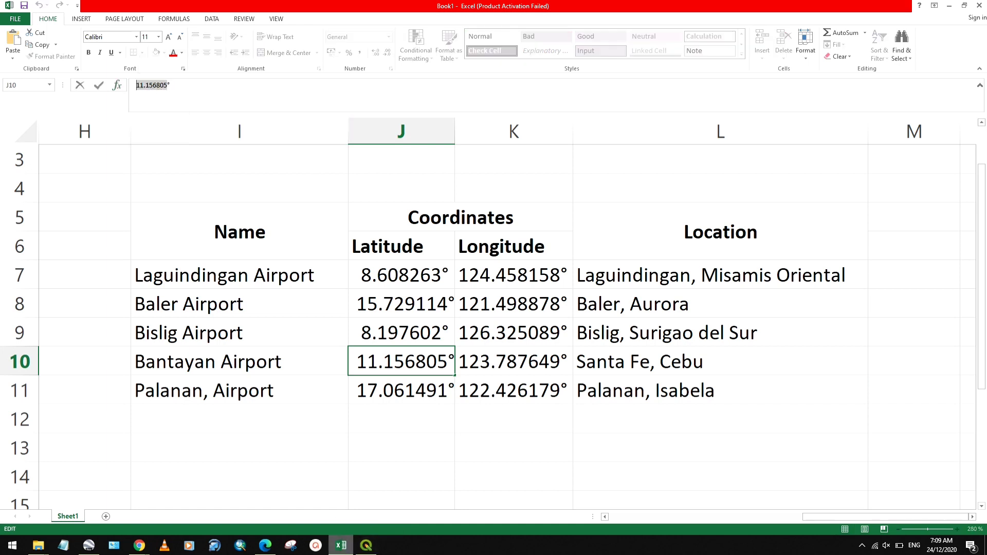
pyautogui.click(365, 544)
pyautogui.doubleClick(95, 458)
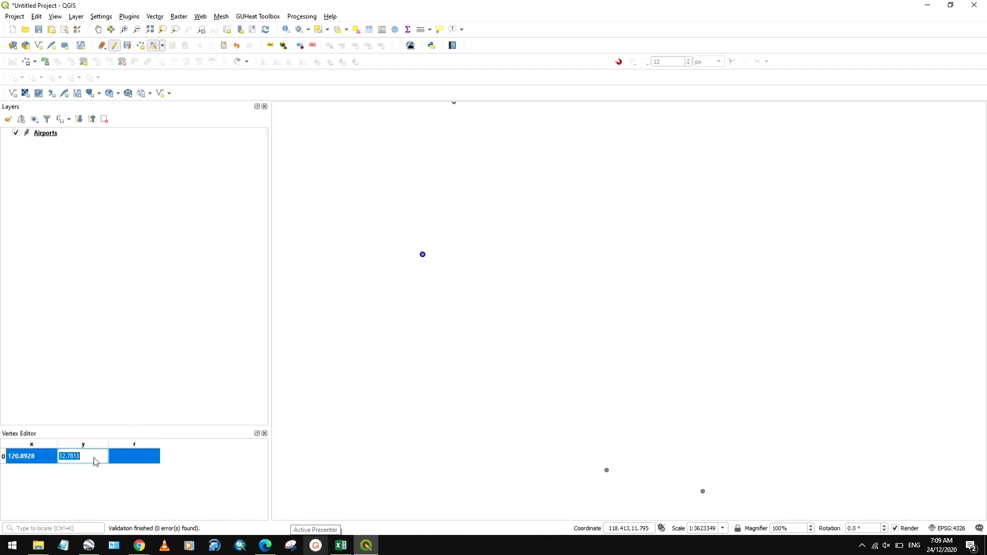
pyautogui.hotkey('ctrl', 'v')
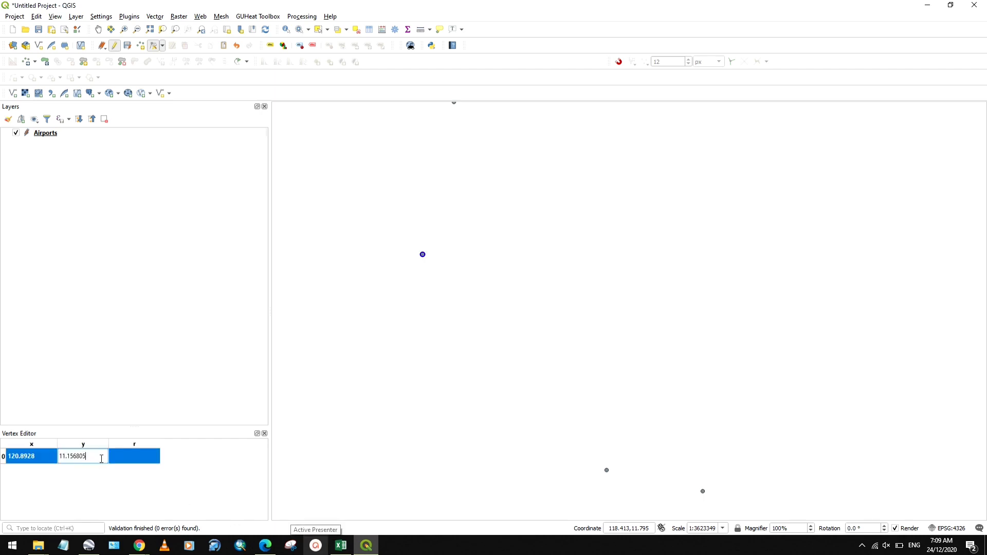
# Set the Bantayan point's x to 123.787649, copied without the degree symbol from its longitude cell in Excel
pyautogui.click(341, 545)
pyautogui.click(505, 366)
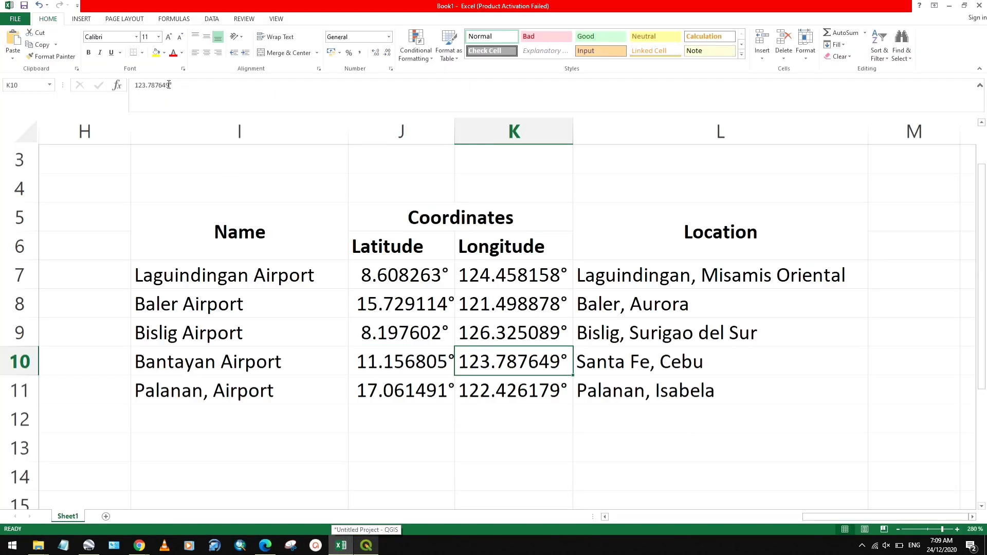
pyautogui.moveTo(157, 85); pyautogui.dragTo(139, 86)
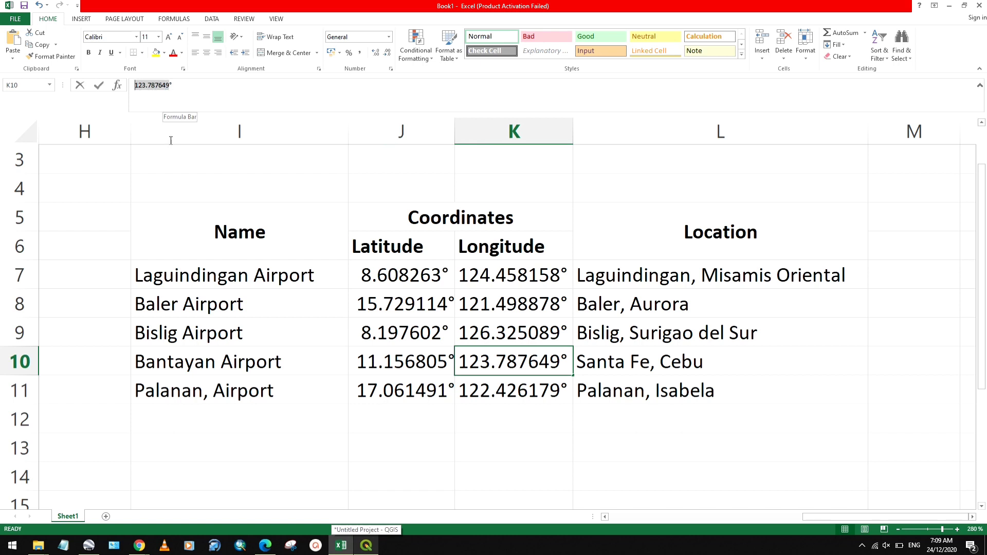
pyautogui.hotkey('ctrl', 'c')
pyautogui.click(366, 545)
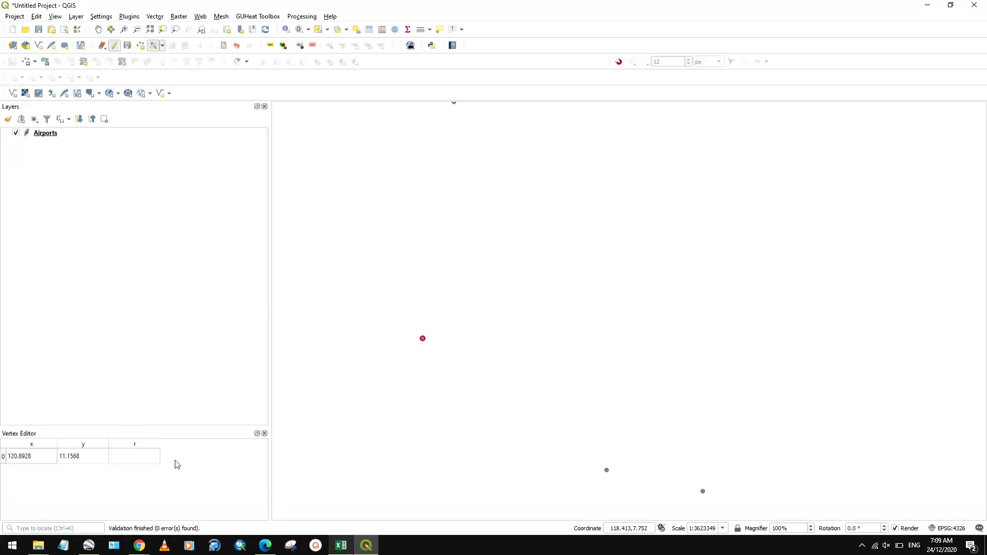
pyautogui.doubleClick(40, 459)
pyautogui.hotkey('ctrl', 'v')
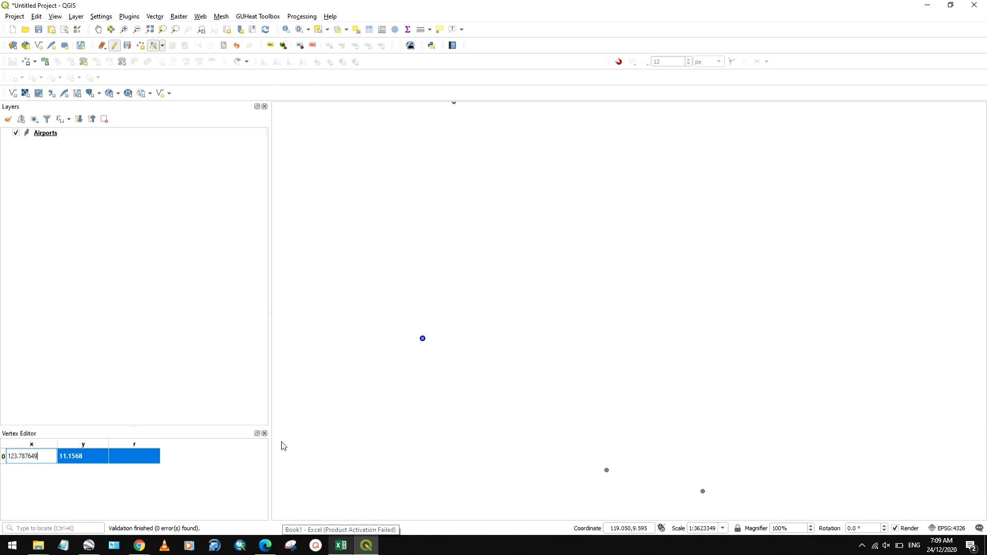
pyautogui.click(392, 317)
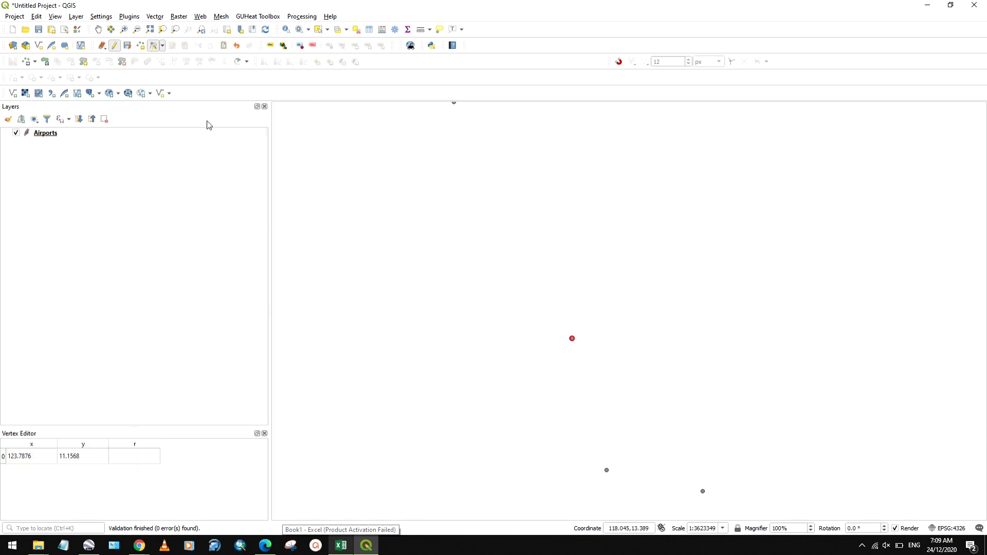
# Add a fifth point at about 120.654, 13.837 with id 5 and the Name "Palanan, Airport", copied from the Excel workbook
pyautogui.click(140, 45)
pyautogui.click(422, 215)
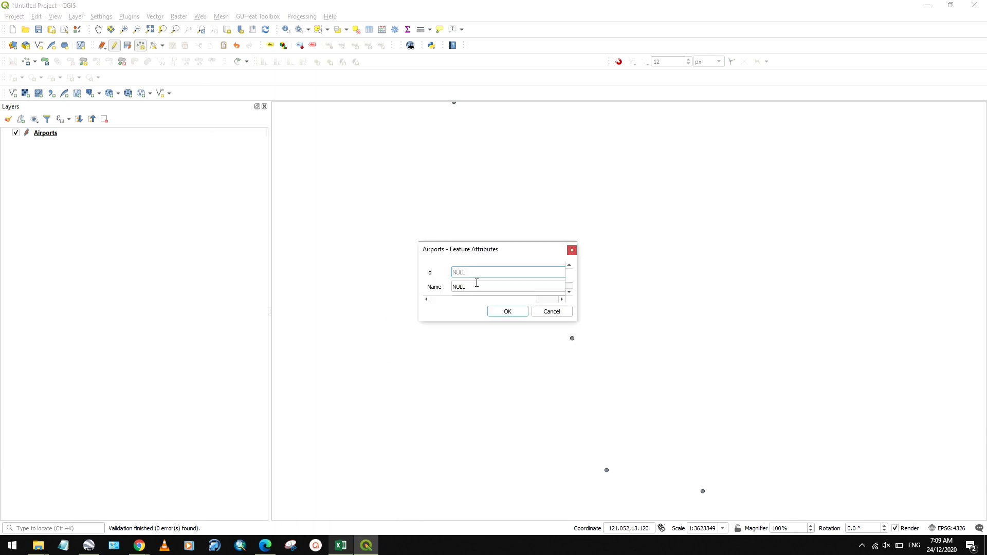
pyautogui.click(341, 545)
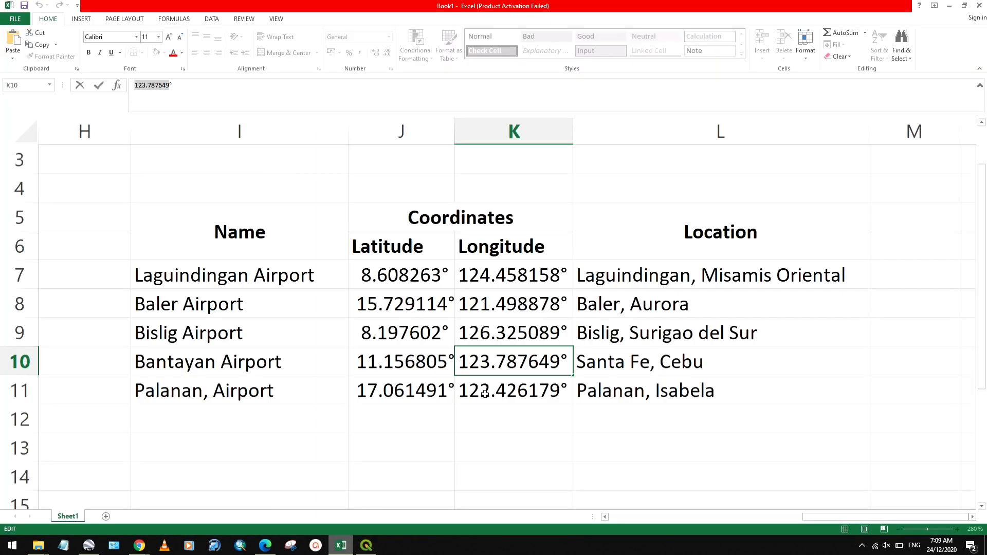
pyautogui.click(231, 391)
pyautogui.moveTo(202, 87); pyautogui.dragTo(133, 86)
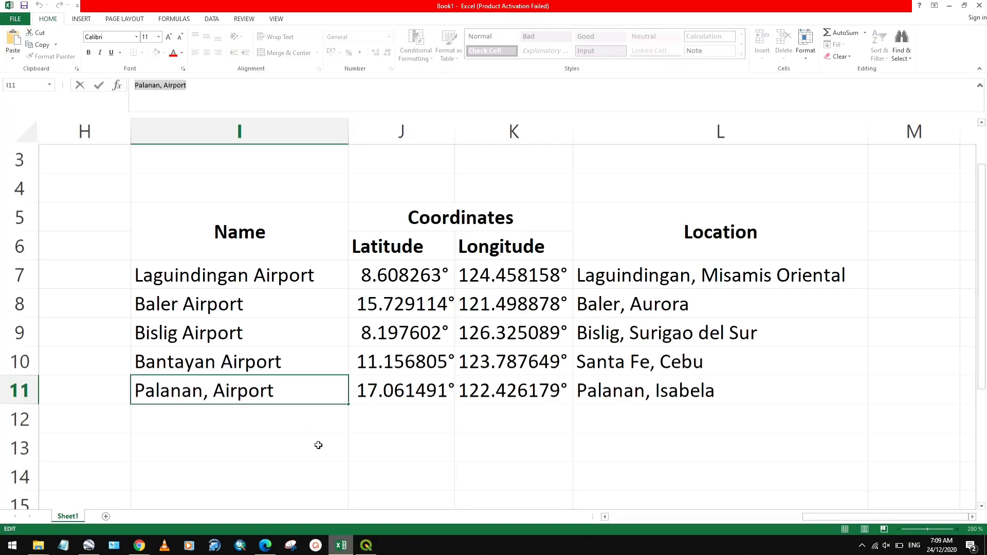
pyautogui.click(366, 545)
pyautogui.click(470, 286)
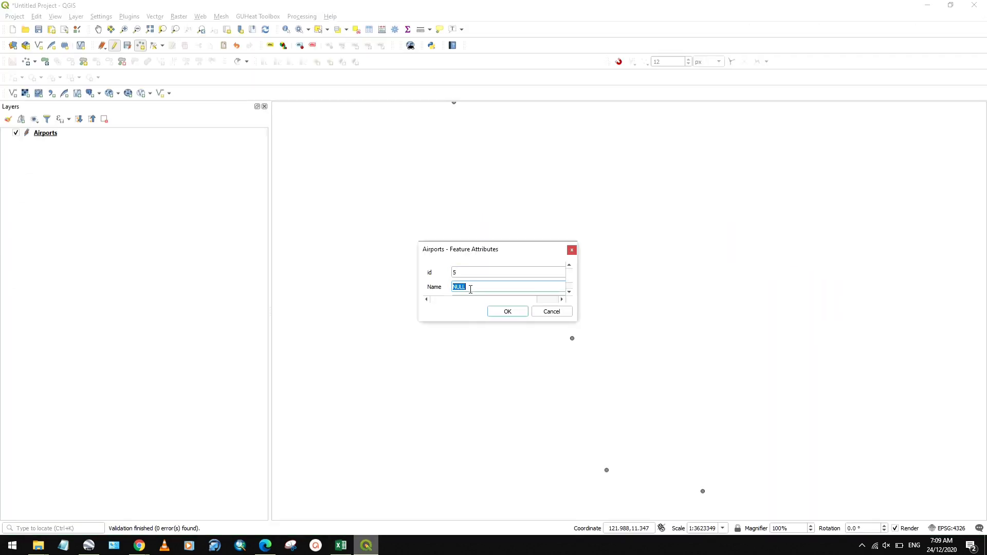
pyautogui.hotkey('ctrl', 'v')
# Set the fifth point's Location to Palanan, Isabela, copied from the Excel workbook, and save the feature's attributes
pyautogui.hotkey('alt', 'Tab')
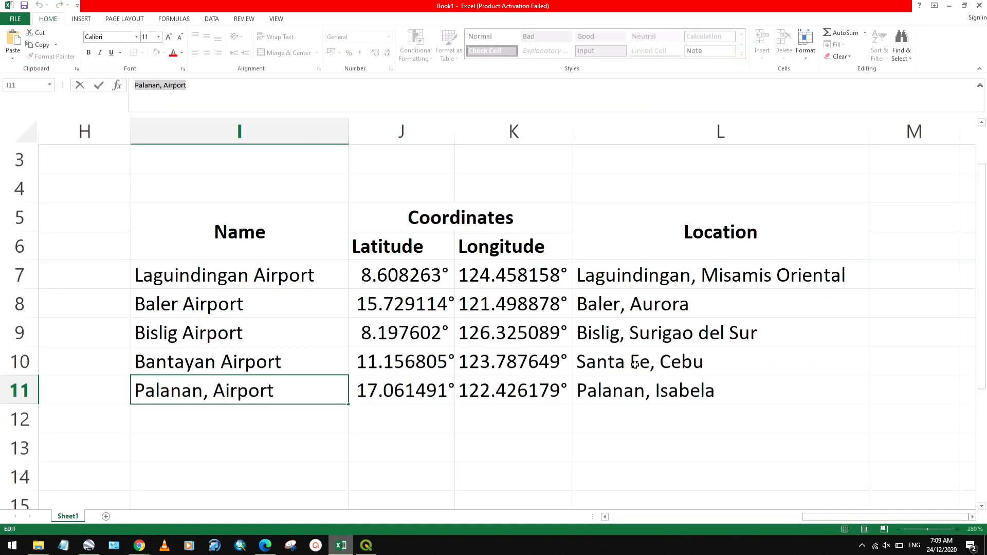
pyautogui.click(632, 388)
pyautogui.moveTo(189, 88); pyautogui.dragTo(134, 86)
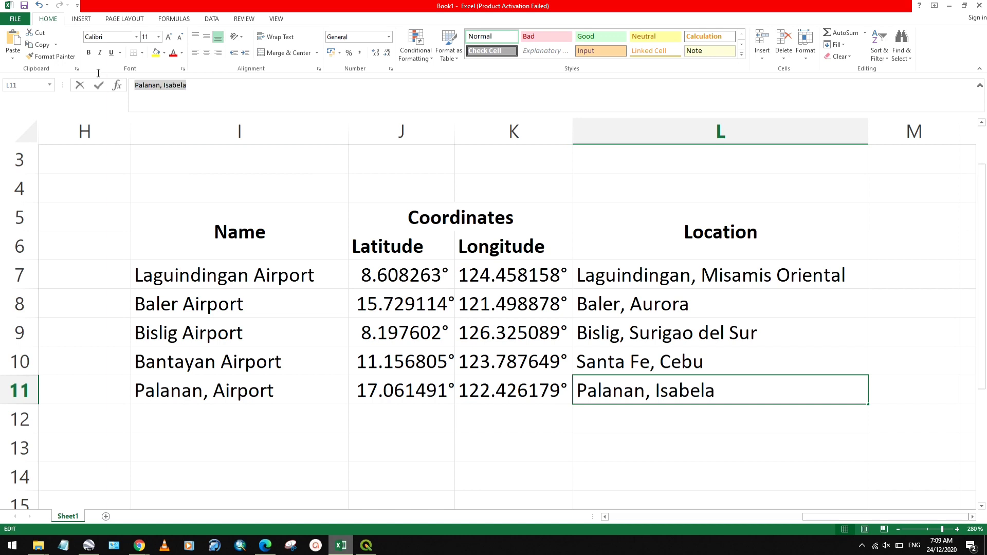
pyautogui.click(366, 545)
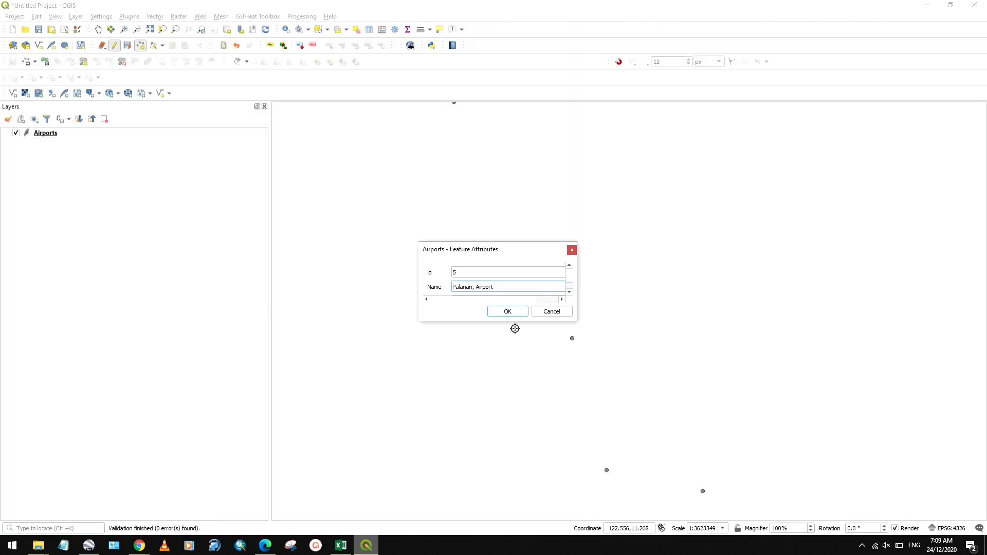
pyautogui.click(503, 289)
pyautogui.hotkey('ctrl', 'v')
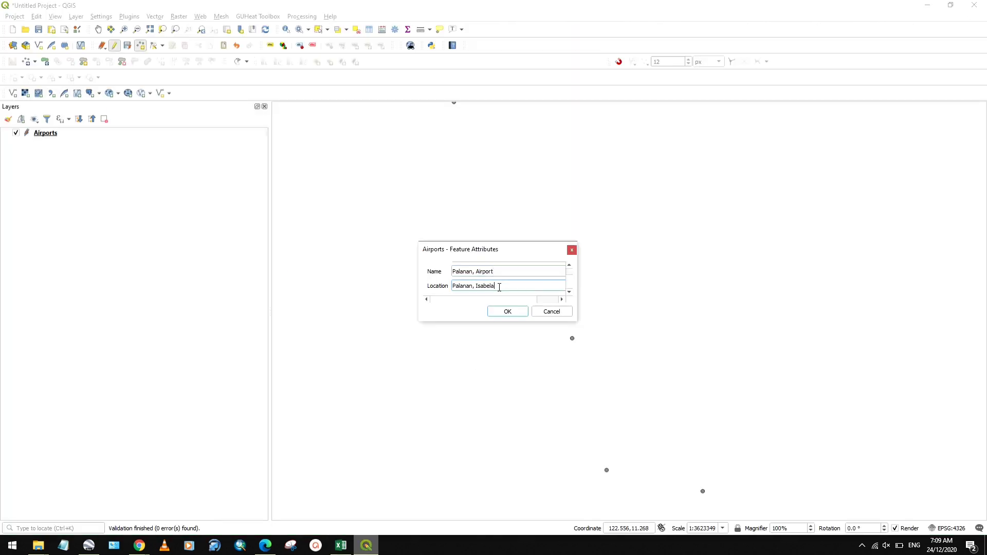
pyautogui.click(520, 316)
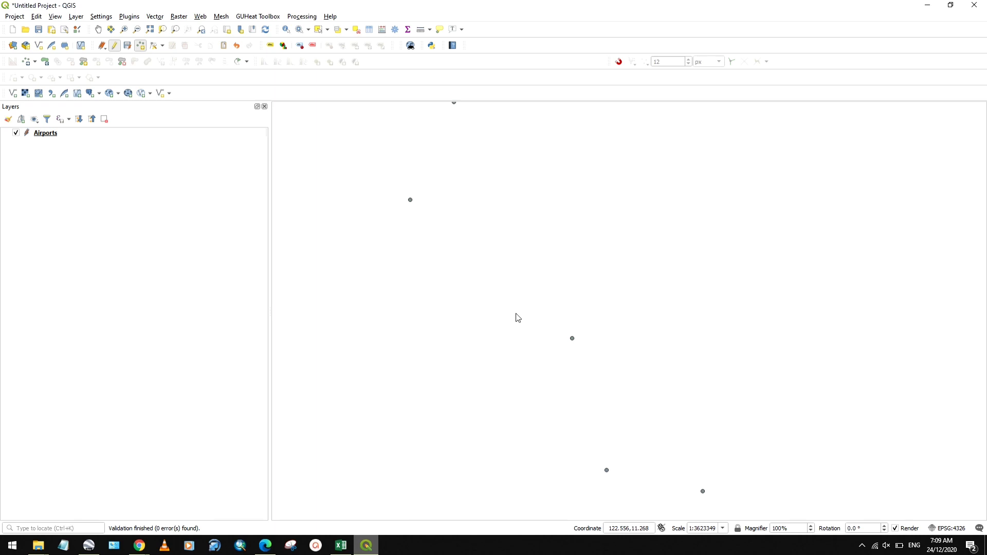
# Load the Palanan point with the Vertex Tool and set its y to the Excel latitude 17.061491, without the degree symbol
pyautogui.click(153, 45)
pyautogui.rightClick(409, 200)
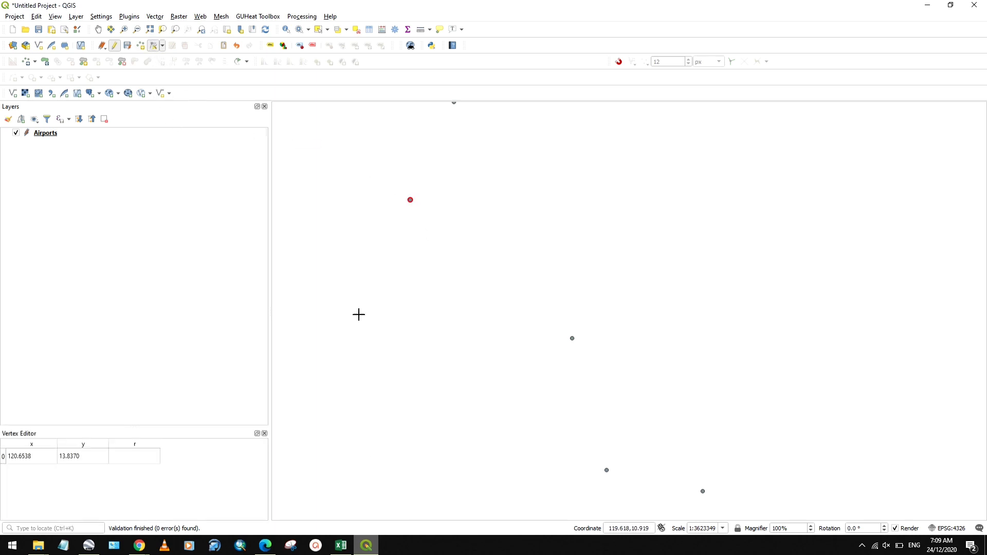
pyautogui.click(344, 550)
pyautogui.click(405, 403)
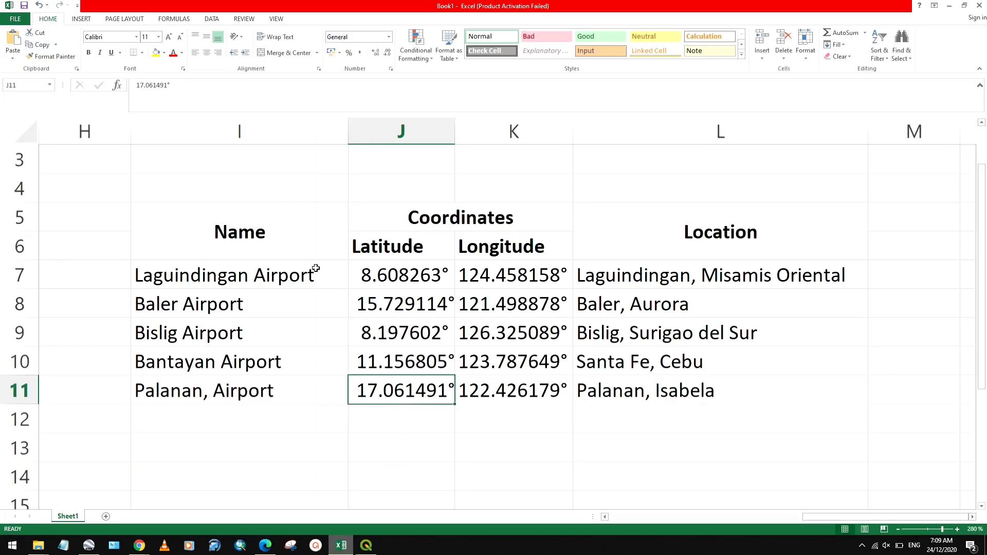
pyautogui.moveTo(167, 86); pyautogui.dragTo(135, 85)
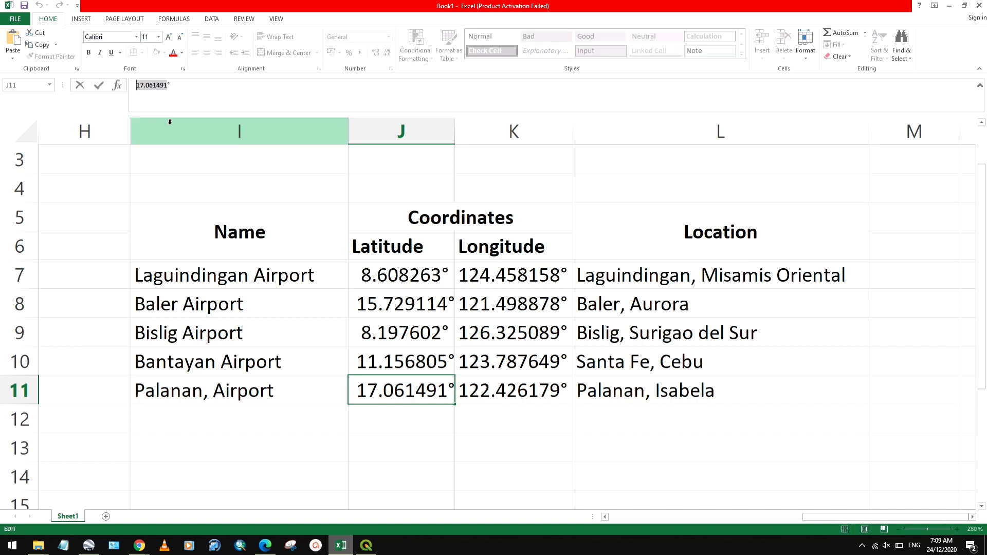
pyautogui.click(366, 545)
pyautogui.doubleClick(73, 463)
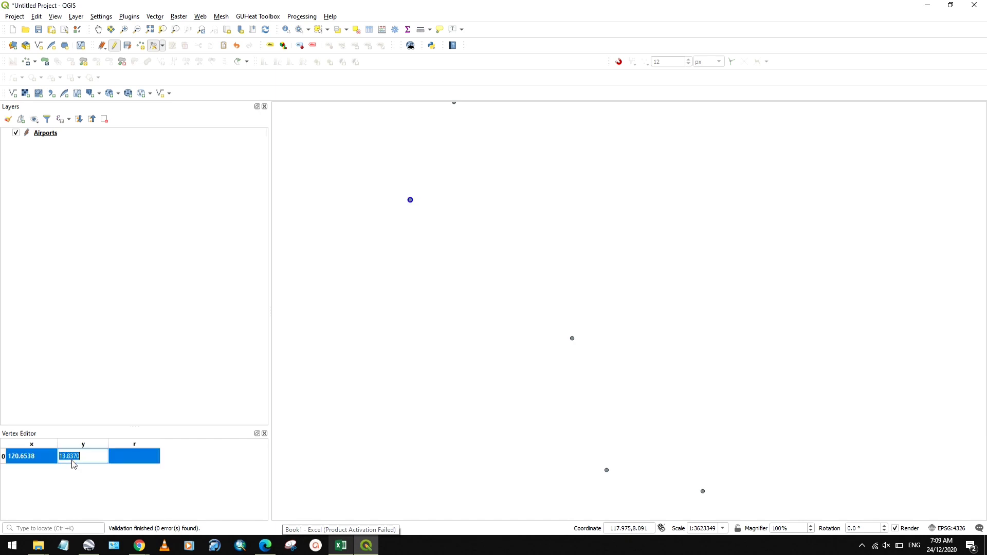
# Set the Palanan point's x to 122.426179, copied without the degree symbol from its longitude cell in Excel
pyautogui.click(340, 545)
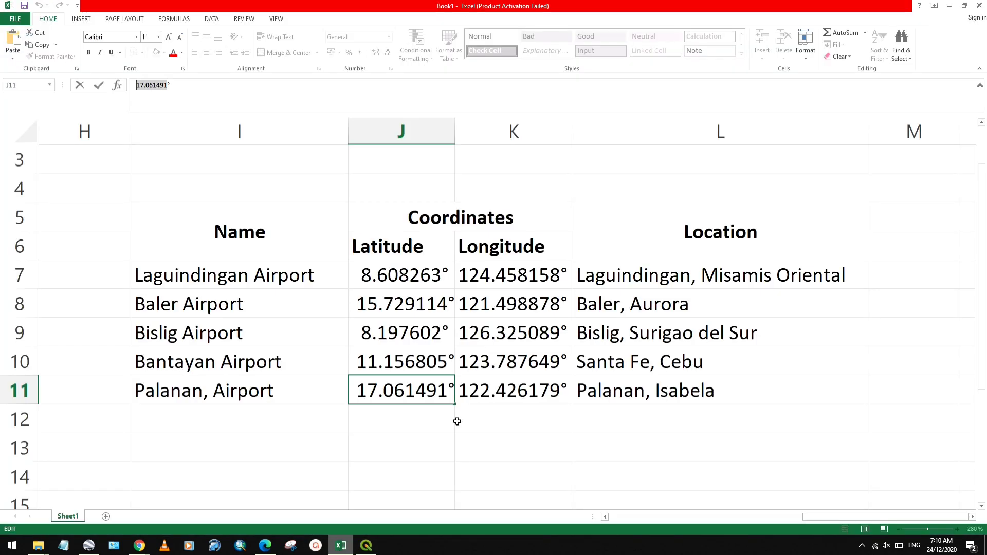
pyautogui.click(510, 397)
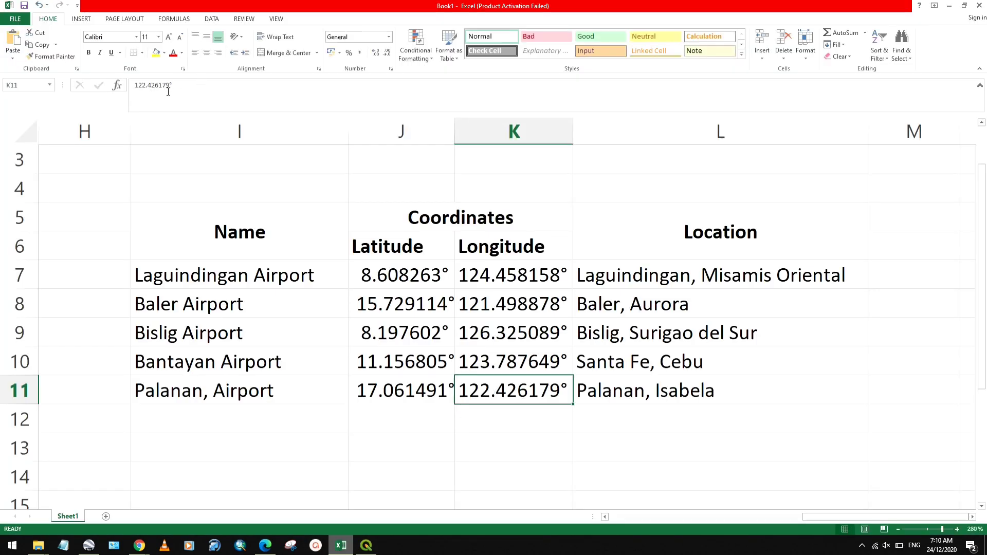
pyautogui.moveTo(170, 85); pyautogui.dragTo(135, 86)
pyautogui.hotkey('ctrl', 'c')
pyautogui.click(364, 549)
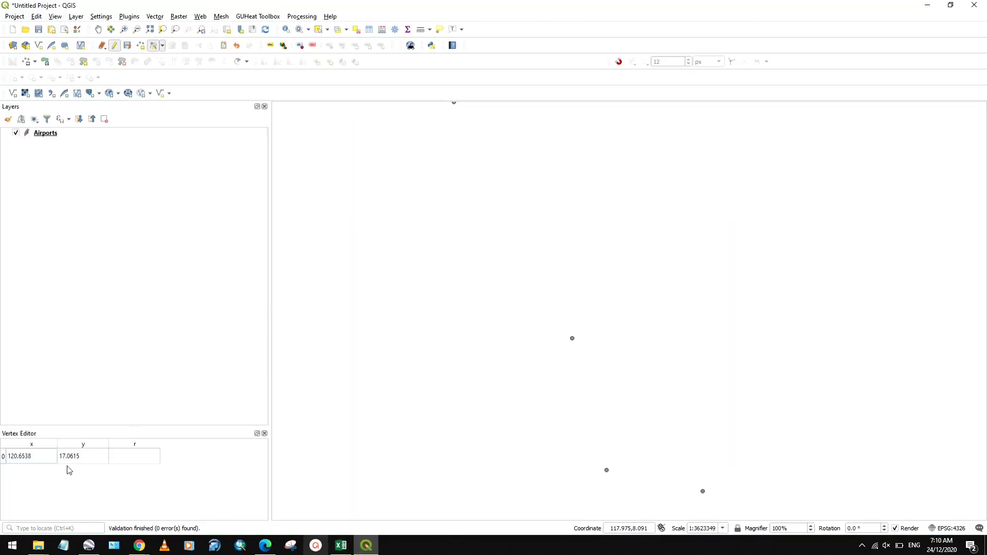
pyautogui.doubleClick(32, 456)
pyautogui.hotkey('ctrl', 'v')
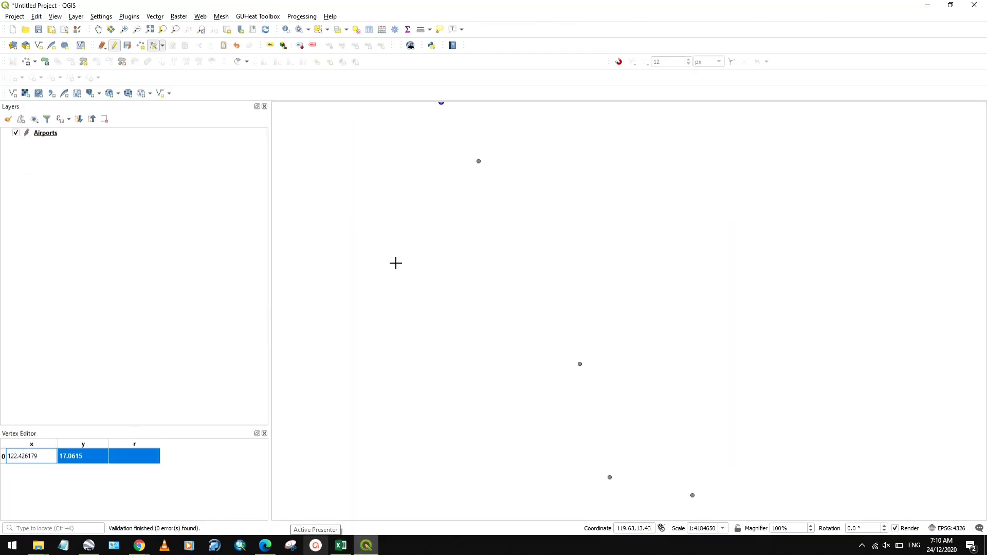
pyautogui.click(394, 258)
pyautogui.scroll(-1, 397, 237)
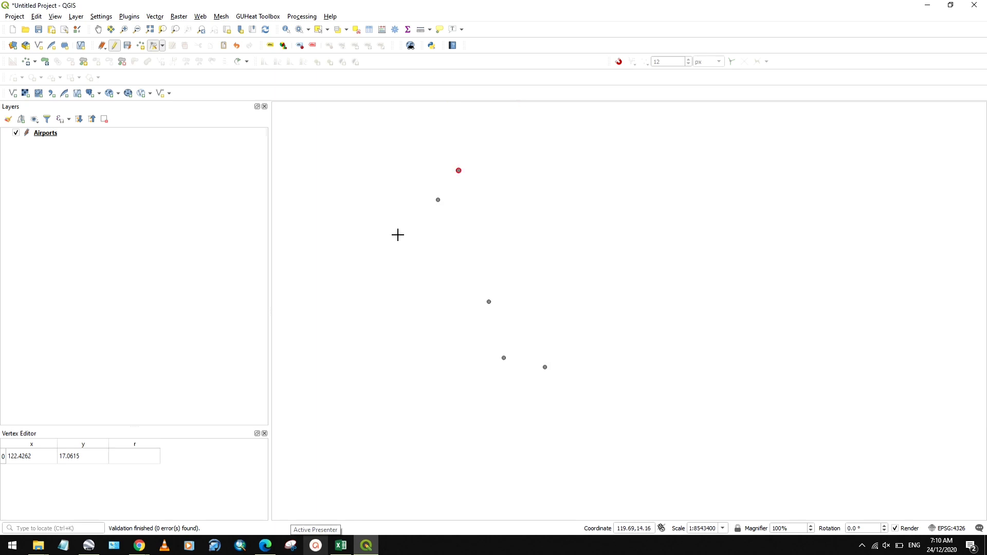
# Zoom to the Airports layer, review its attribute table sorted by id in ascending order, and close the table
pyautogui.rightClick(61, 135)
pyautogui.click(77, 137)
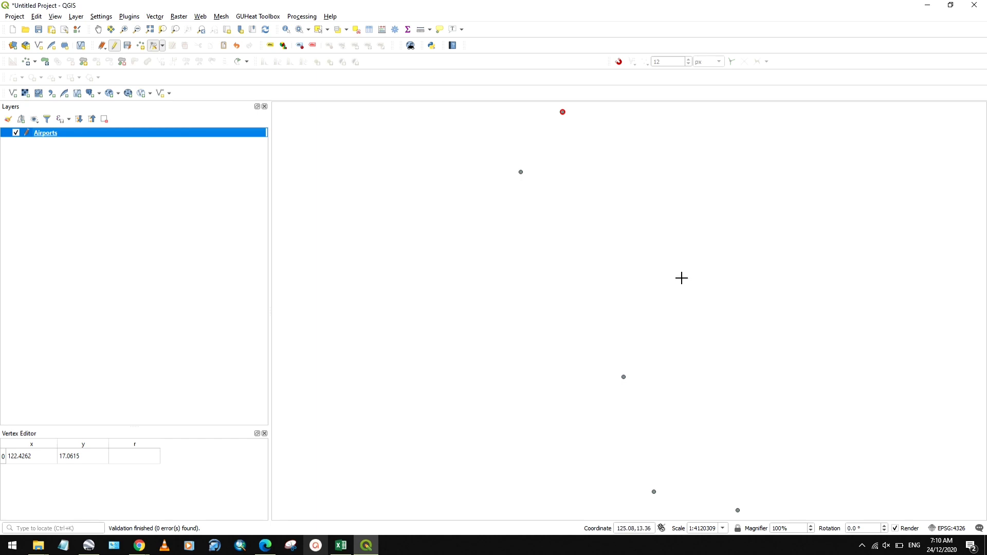
pyautogui.rightClick(55, 134)
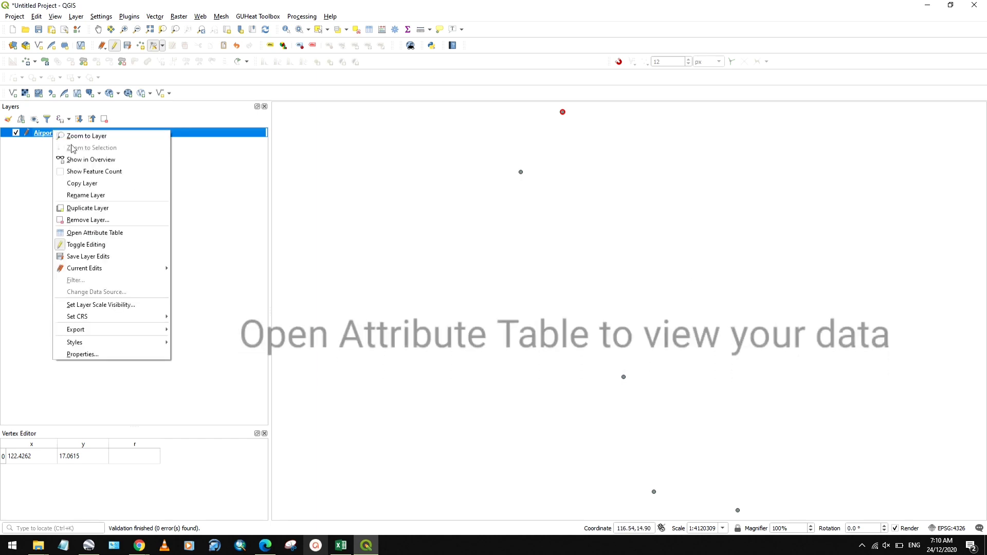
pyautogui.click(95, 232)
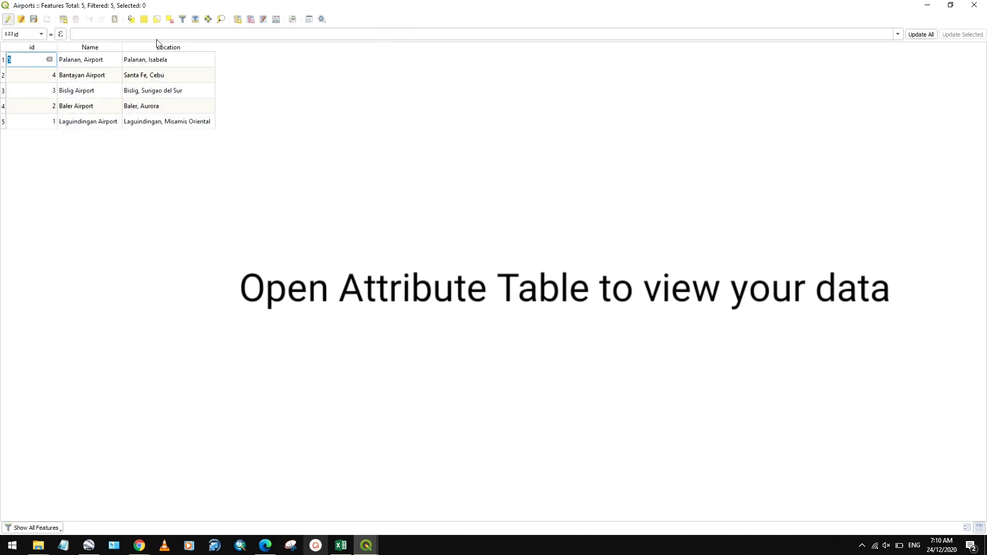
pyautogui.doubleClick(122, 47)
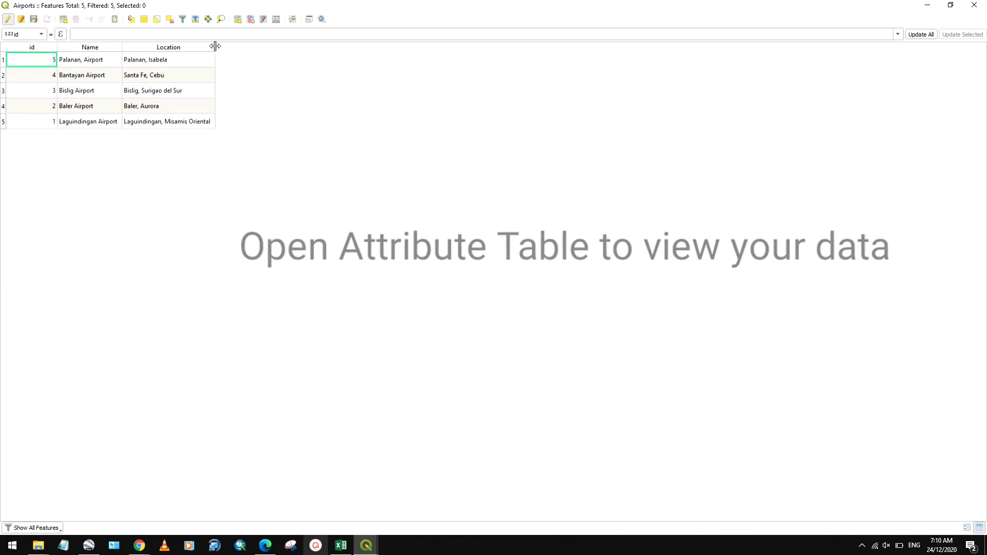
pyautogui.click(49, 48)
pyautogui.click(49, 47)
pyautogui.click(49, 47)
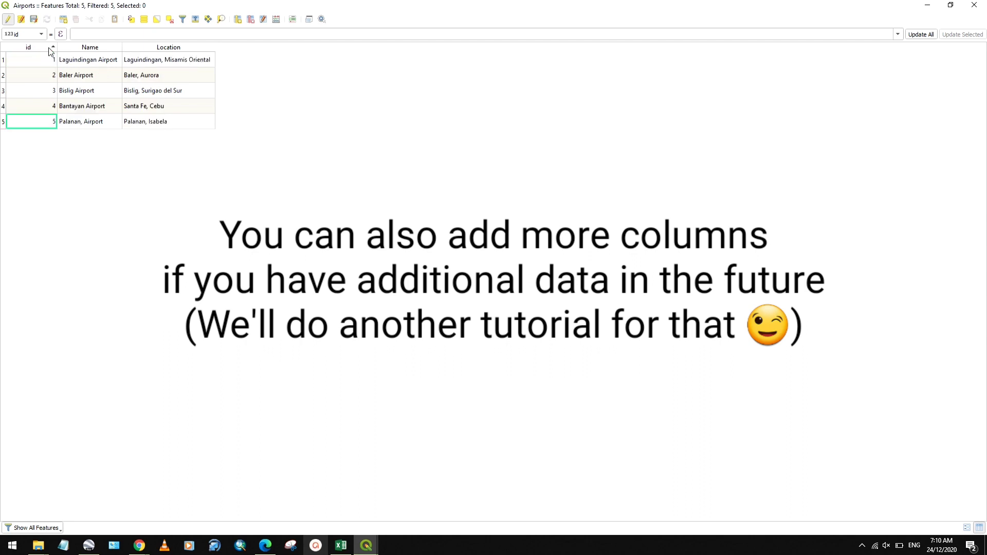
pyautogui.click(973, 9)
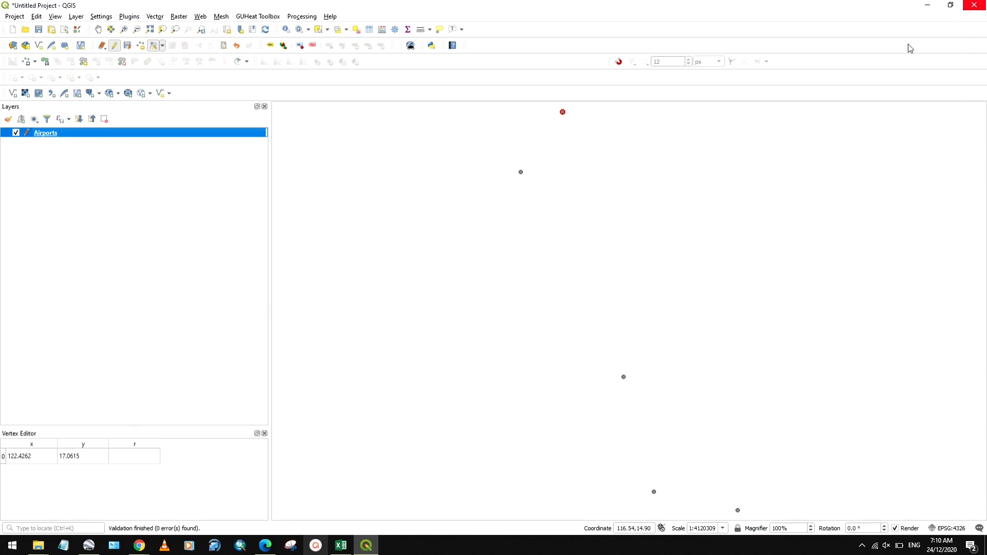
# Save the Airports layer's edits and exit its editing mode
pyautogui.rightClick(80, 134)
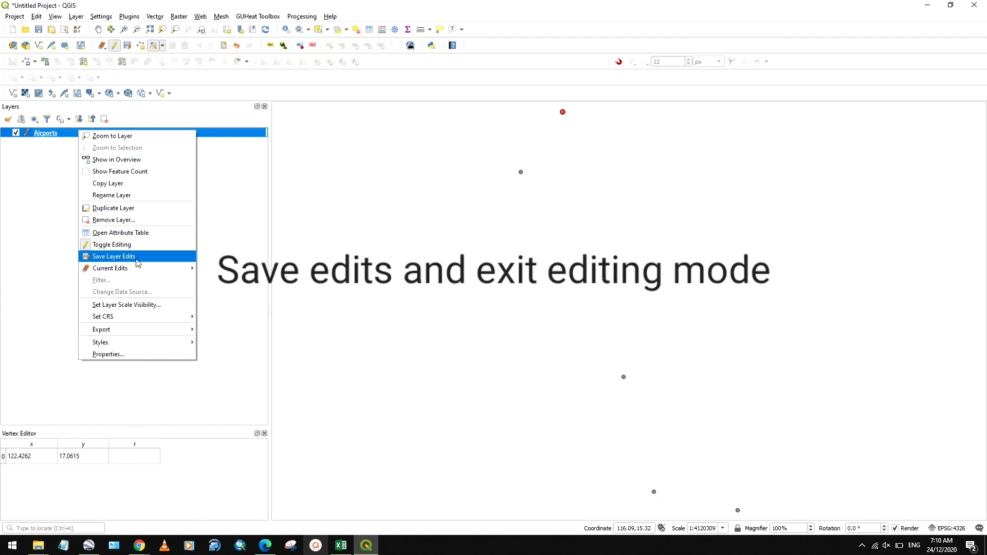
pyautogui.click(111, 244)
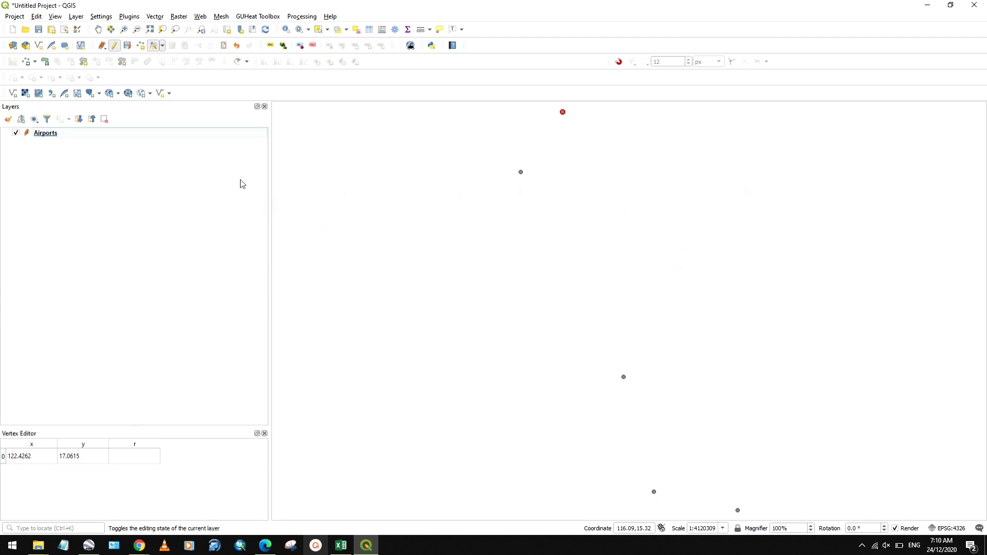
pyautogui.click(129, 47)
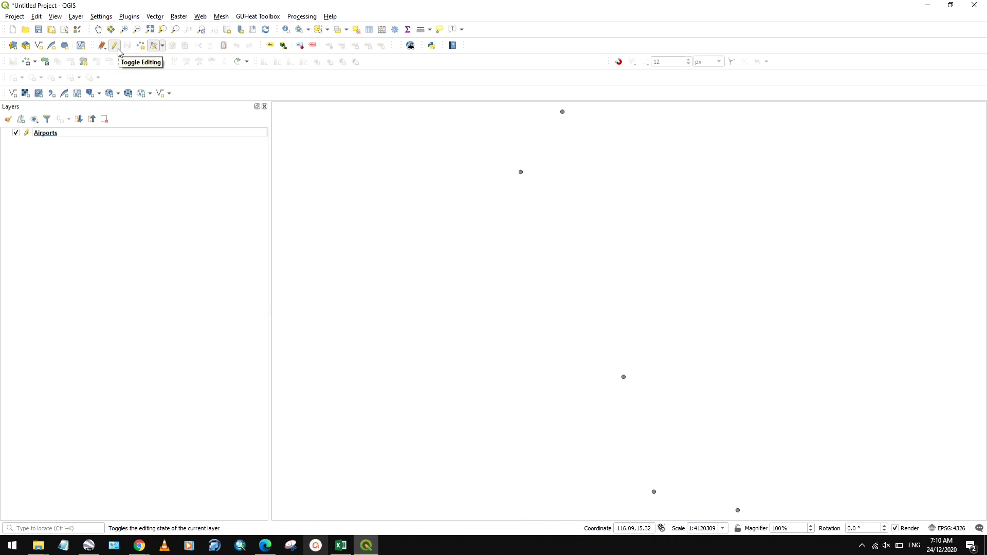
pyautogui.click(118, 49)
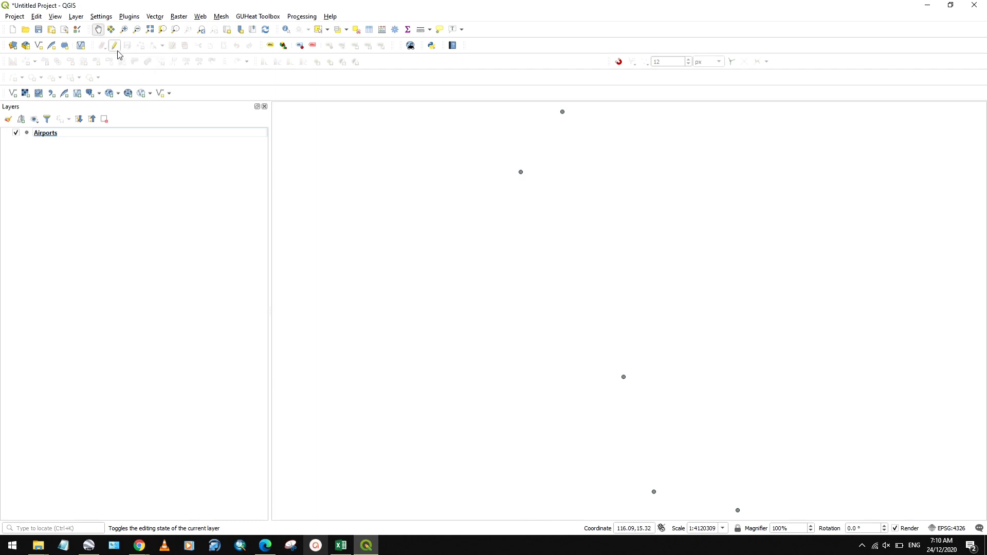
# Add roads.shp from the GIS Sample Data folder to the project as a vector layer
pyautogui.click(13, 93)
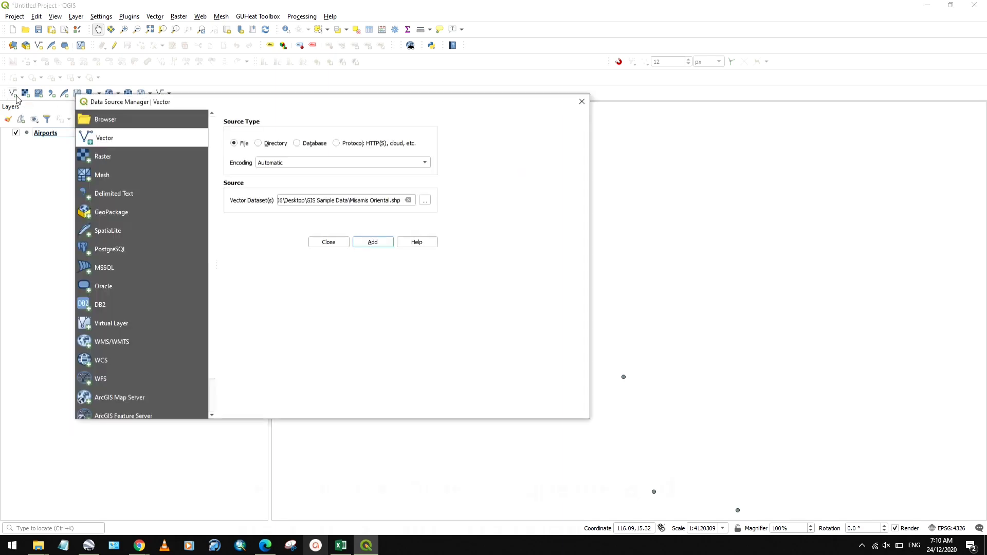
pyautogui.click(424, 200)
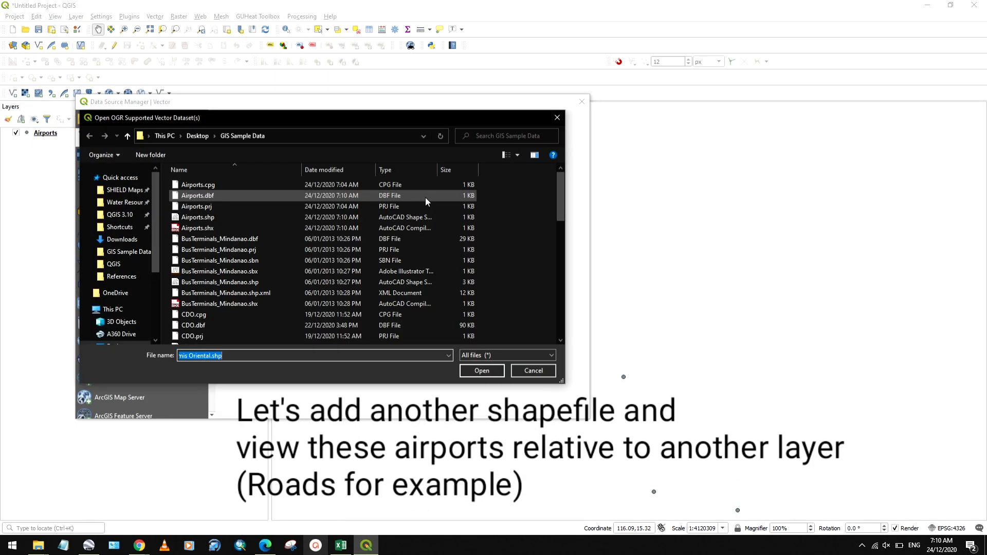
pyautogui.scroll(-10, 294, 233)
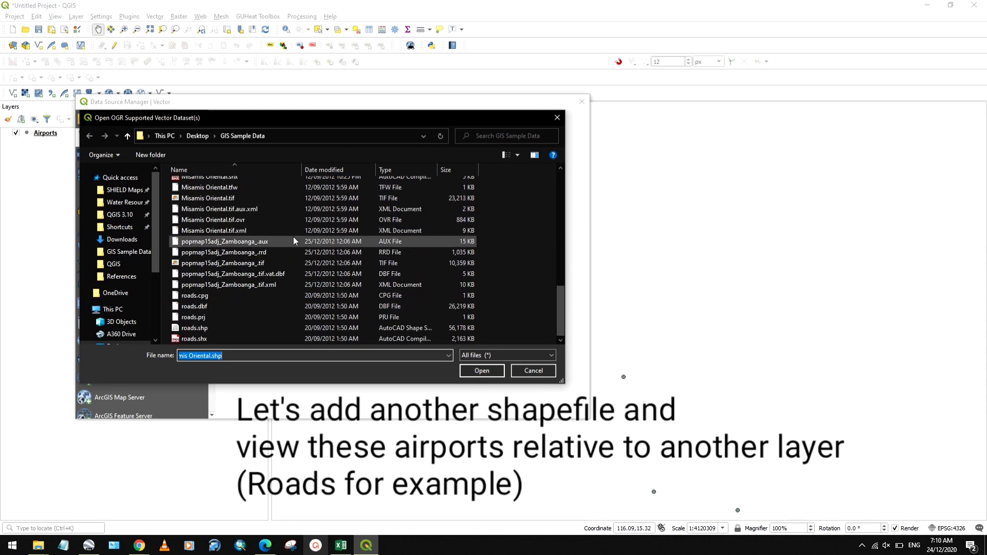
pyautogui.click(216, 326)
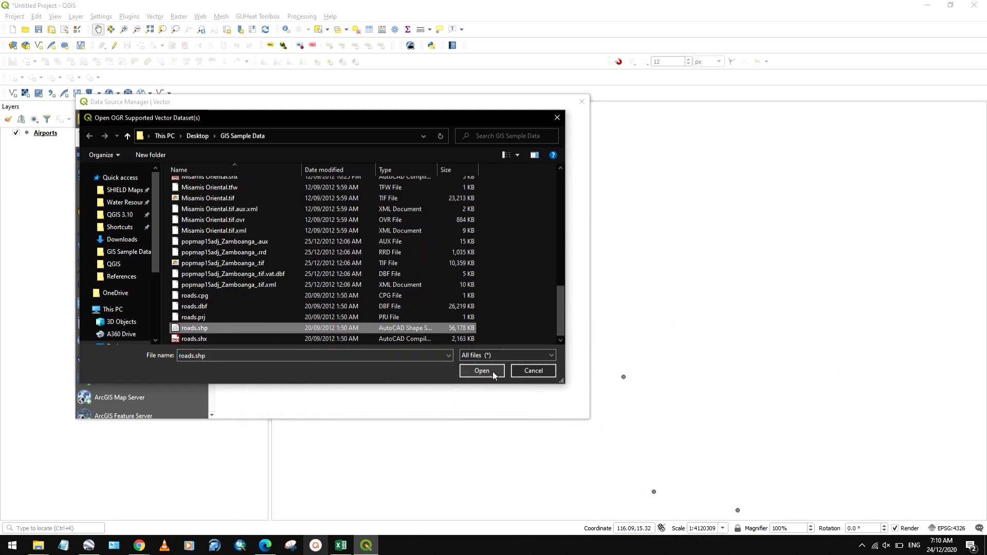
pyautogui.click(482, 371)
pyautogui.click(517, 406)
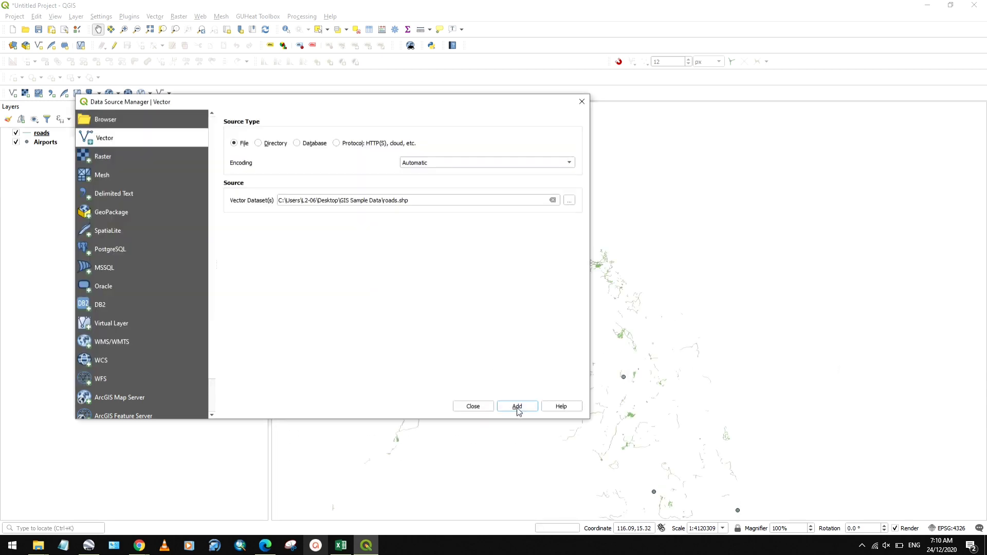
pyautogui.click(473, 406)
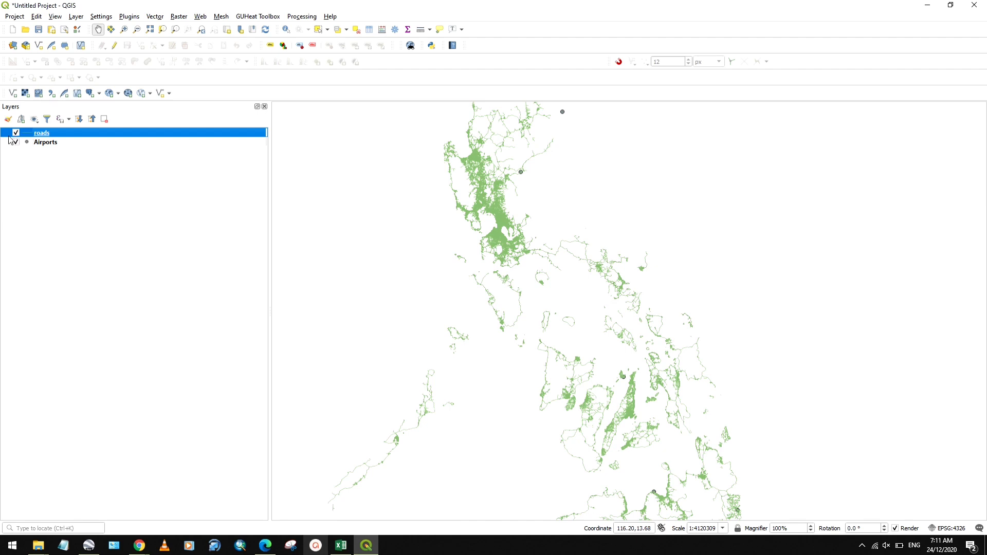
# Change the roads layer's line color to the recent yellow #d5db1d and apply it
pyautogui.rightClick(42, 138)
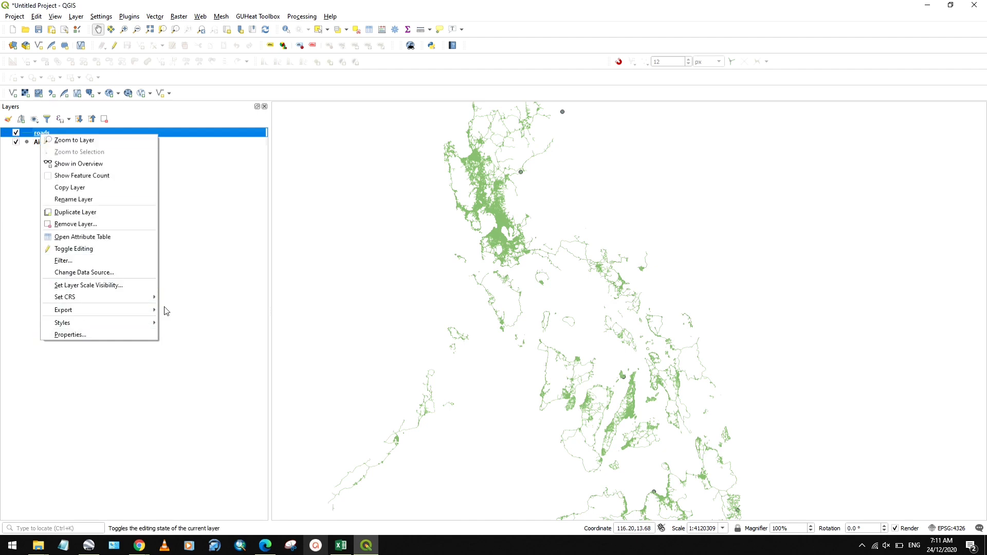
pyautogui.click(87, 335)
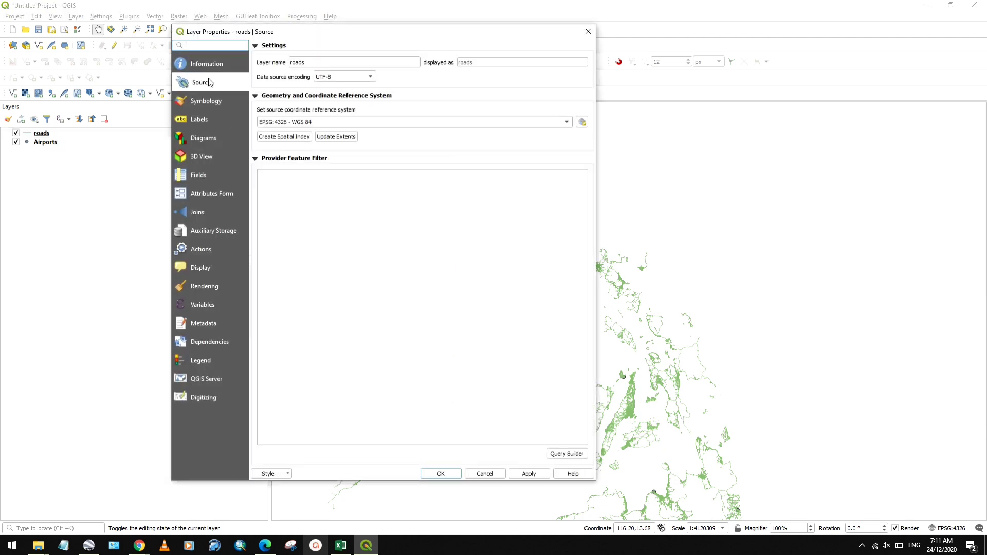
pyautogui.click(214, 103)
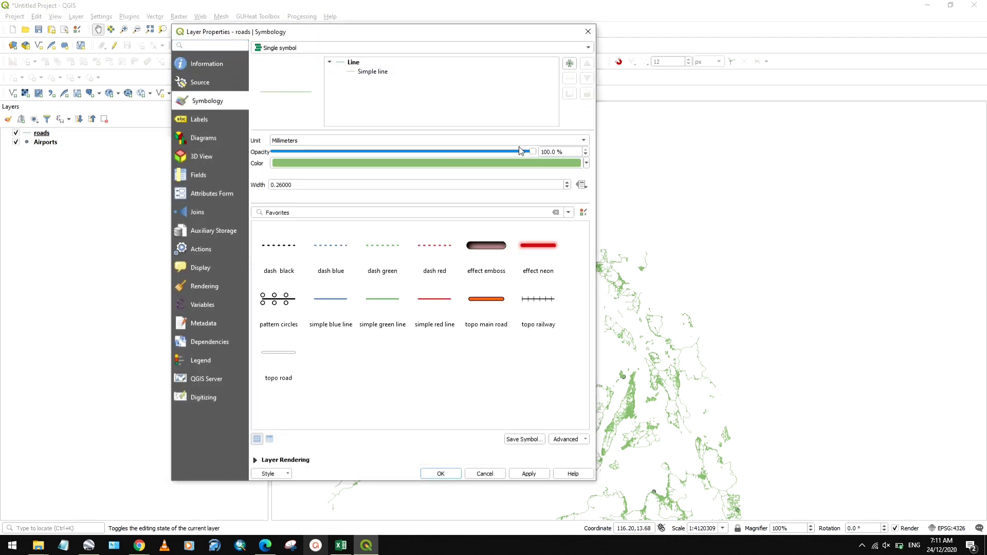
pyautogui.click(493, 166)
pyautogui.click(276, 276)
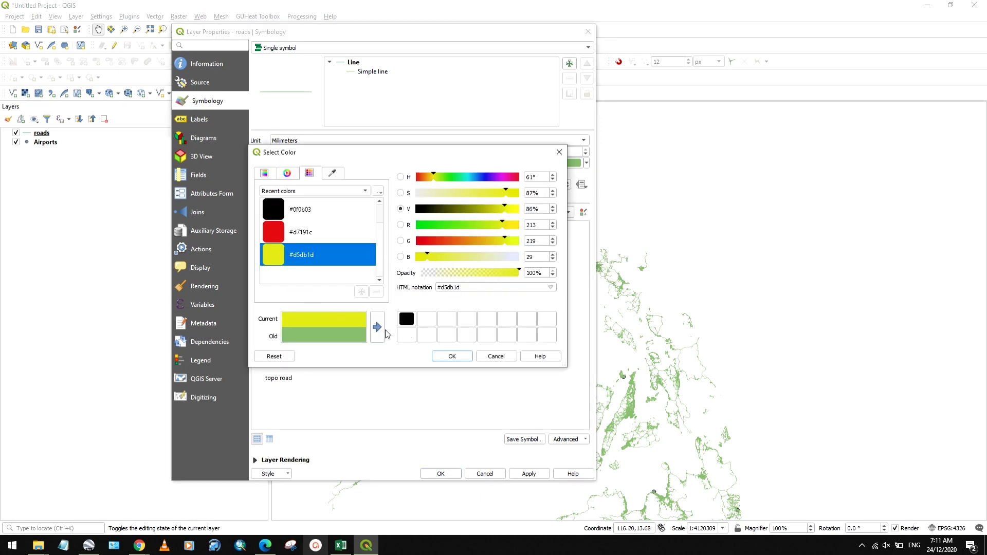
pyautogui.click(456, 361)
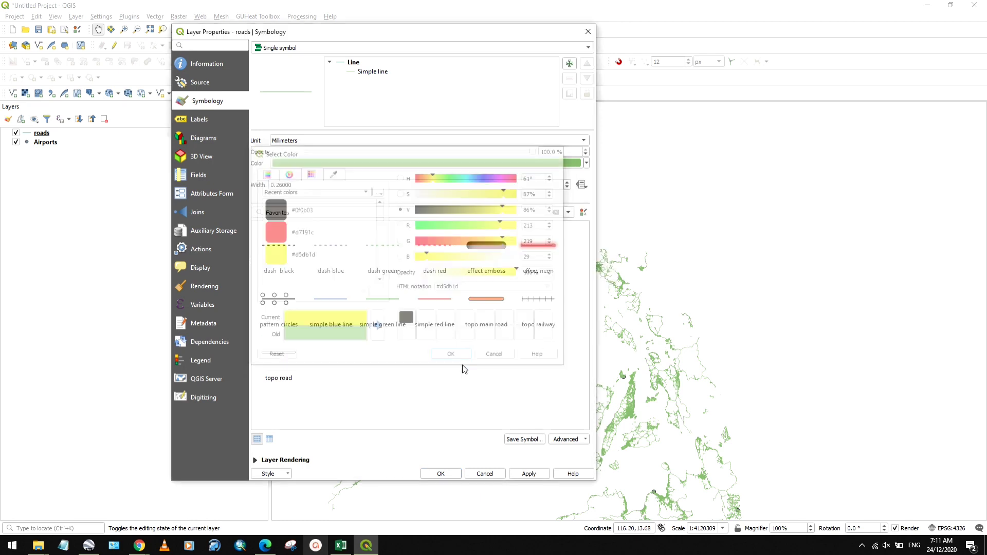
pyautogui.click(527, 473)
# Store the roads layer's yellow as a custom color swatch, then apply and accept the layer properties
pyautogui.moveTo(519, 37); pyautogui.dragTo(558, 37)
pyautogui.click(494, 163)
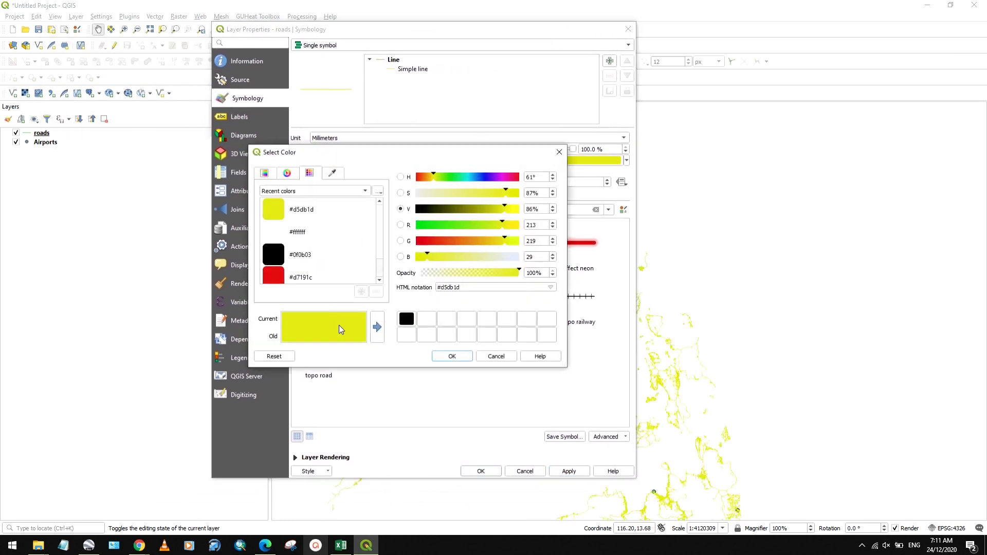
pyautogui.click(377, 327)
pyautogui.click(451, 357)
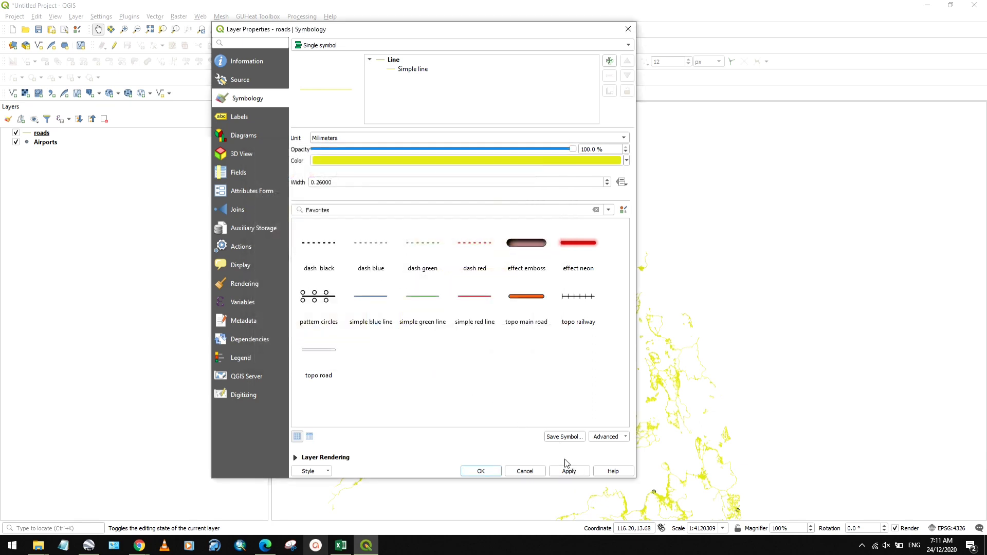
pyautogui.click(568, 471)
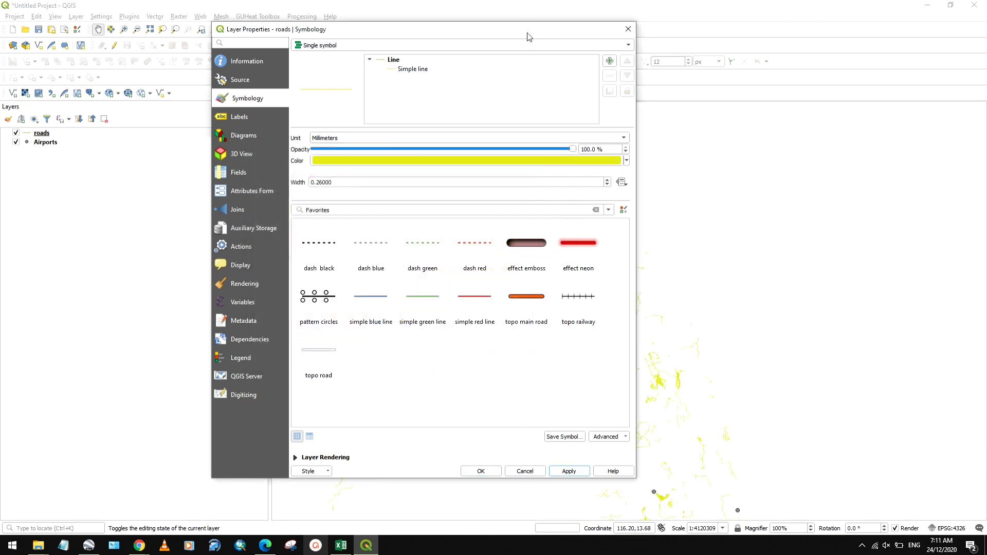
pyautogui.moveTo(528, 36)
pyautogui.mouseDown()
pyautogui.moveTo(333, 34)
pyautogui.moveTo(514, 36)
pyautogui.mouseUp()
pyautogui.click(473, 466)
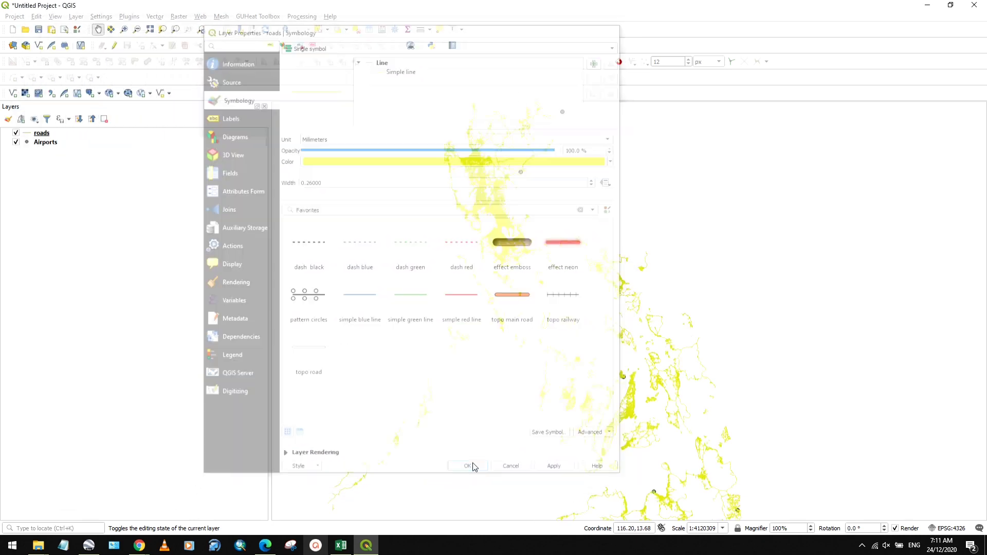
# Change the Airports layer's marker color to the recent red #d7191c in its symbology
pyautogui.click(51, 142)
pyautogui.rightClick(55, 143)
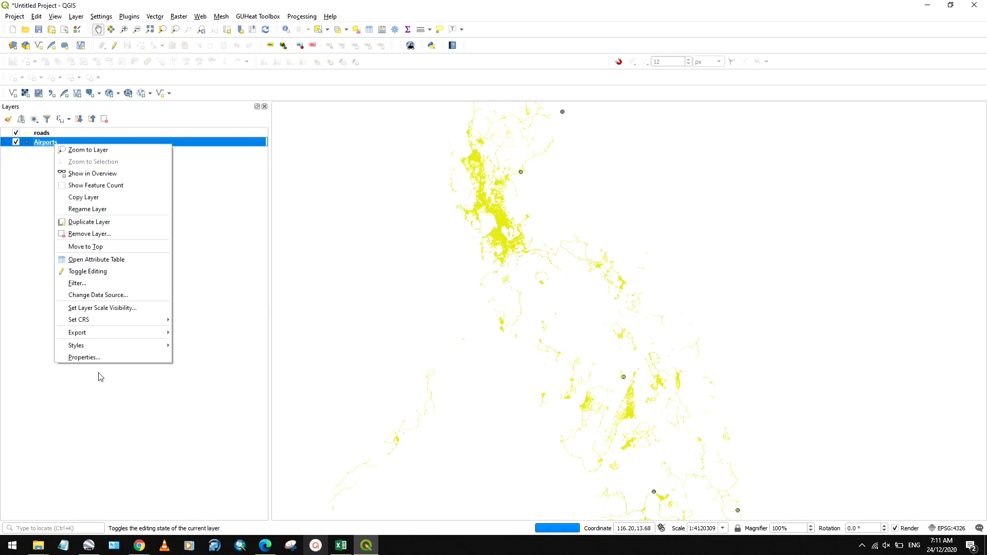
pyautogui.click(81, 356)
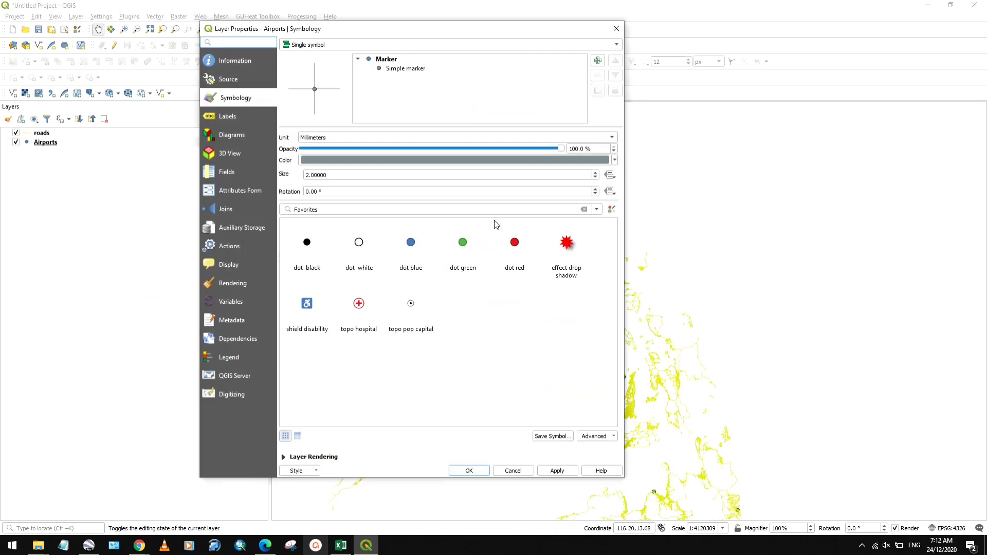
pyautogui.click(362, 160)
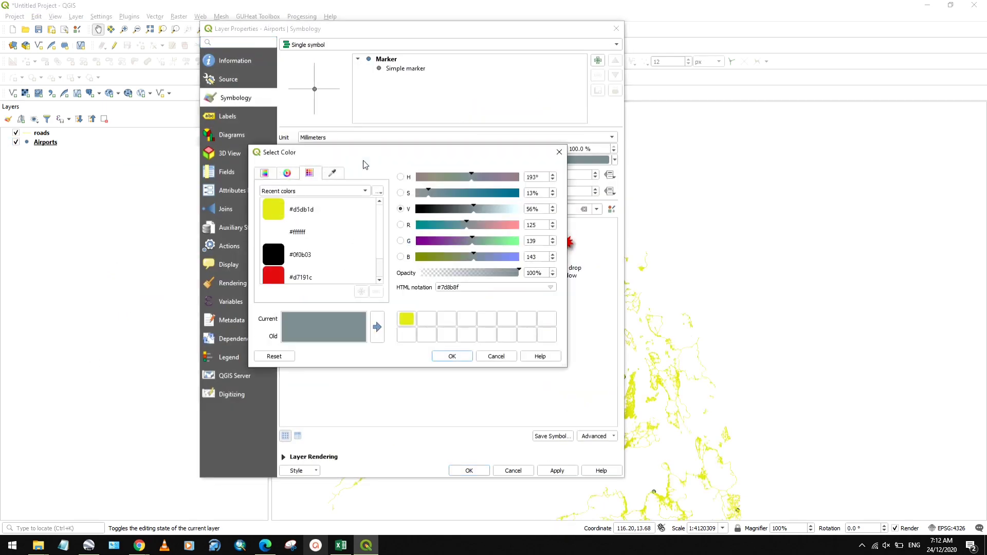
pyautogui.click(277, 278)
pyautogui.click(452, 357)
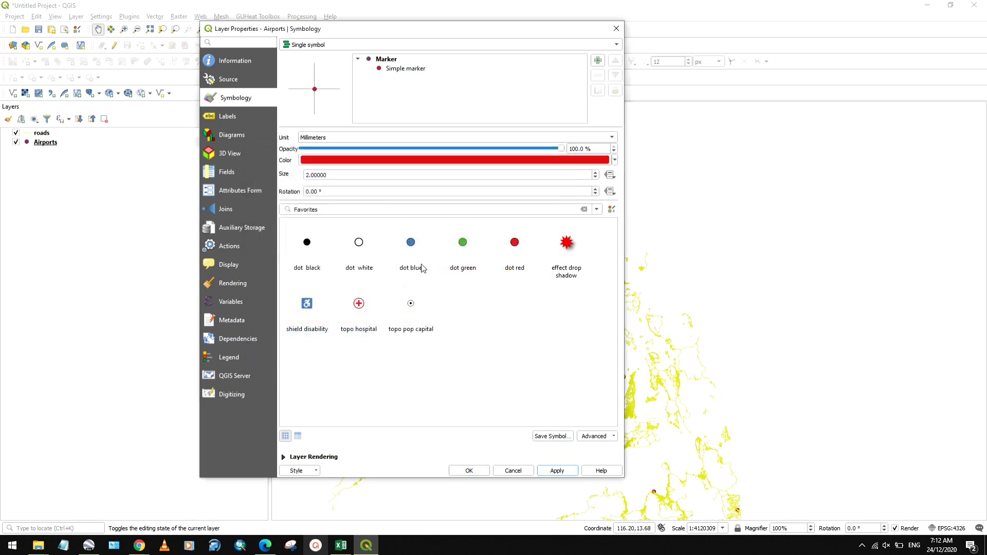
# Set the Airports marker size to 5 millimetres, then apply and accept the layer properties
pyautogui.click(328, 180)
pyautogui.moveTo(332, 176); pyautogui.dragTo(270, 168)
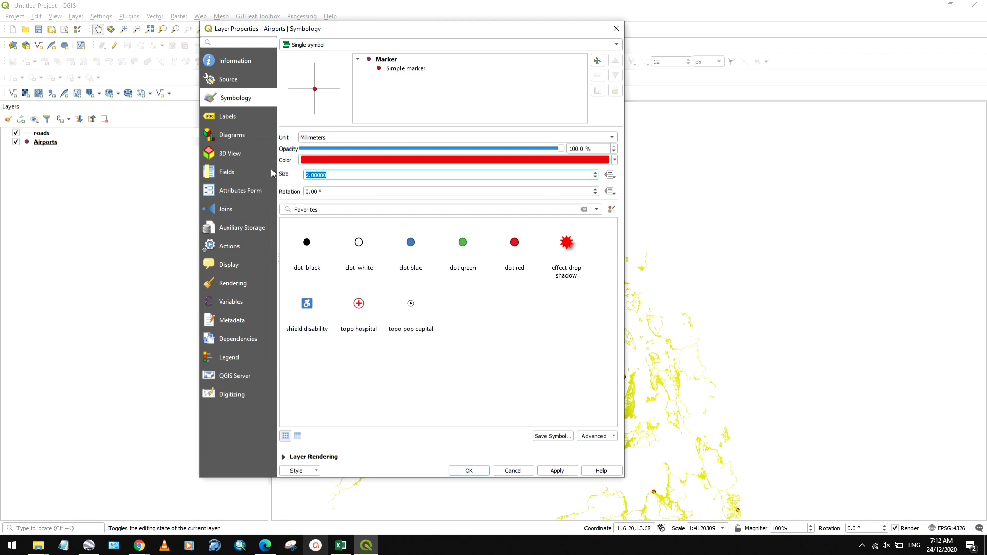
pyautogui.write('5')
pyautogui.click(564, 471)
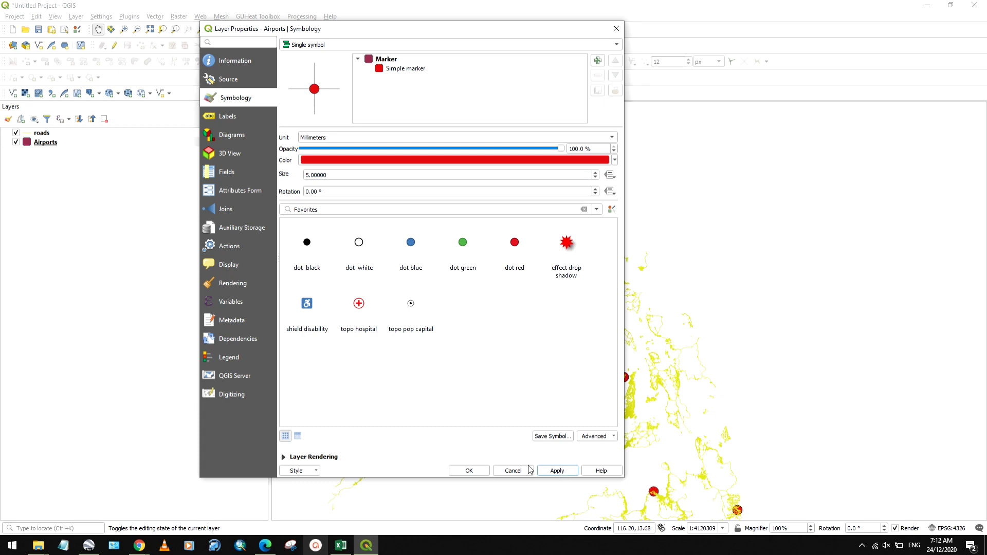
pyautogui.click(469, 471)
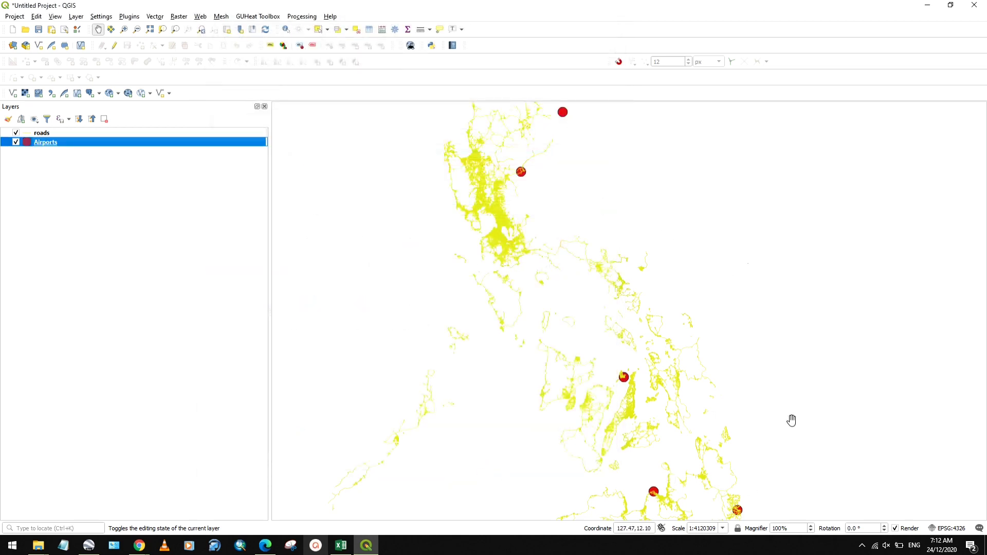
# Turn on single labels for the Airports layer using the Name field, then apply and accept the properties
pyautogui.rightClick(59, 143)
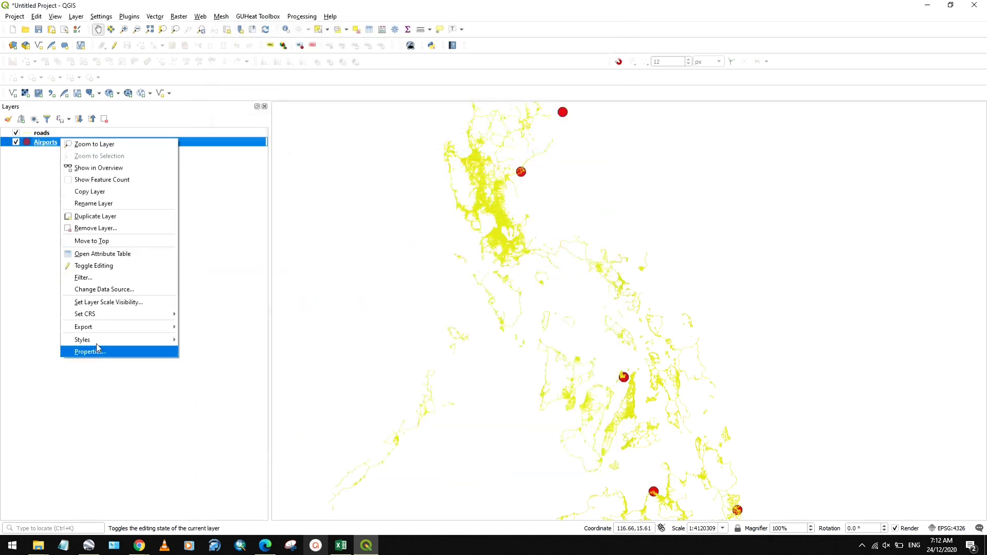
pyautogui.click(102, 358)
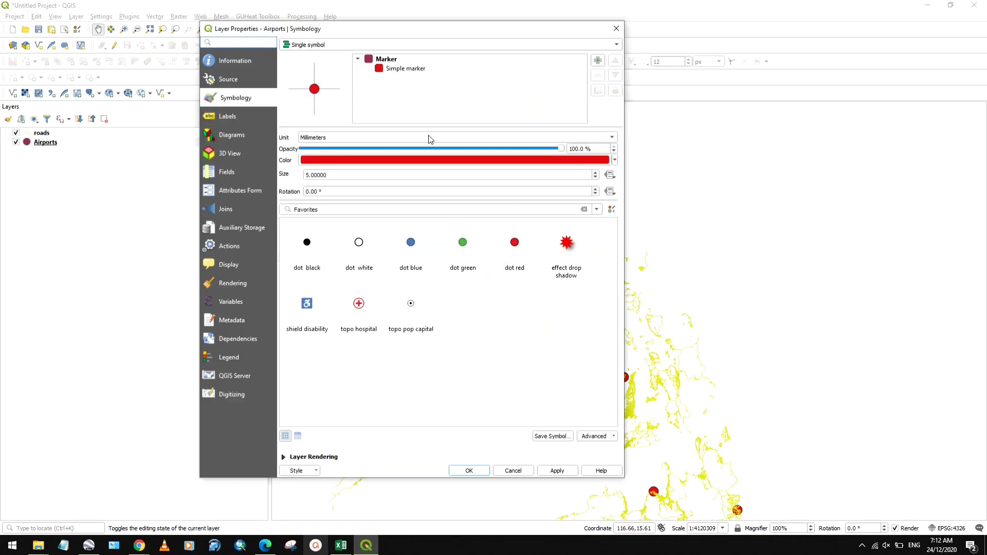
pyautogui.click(224, 119)
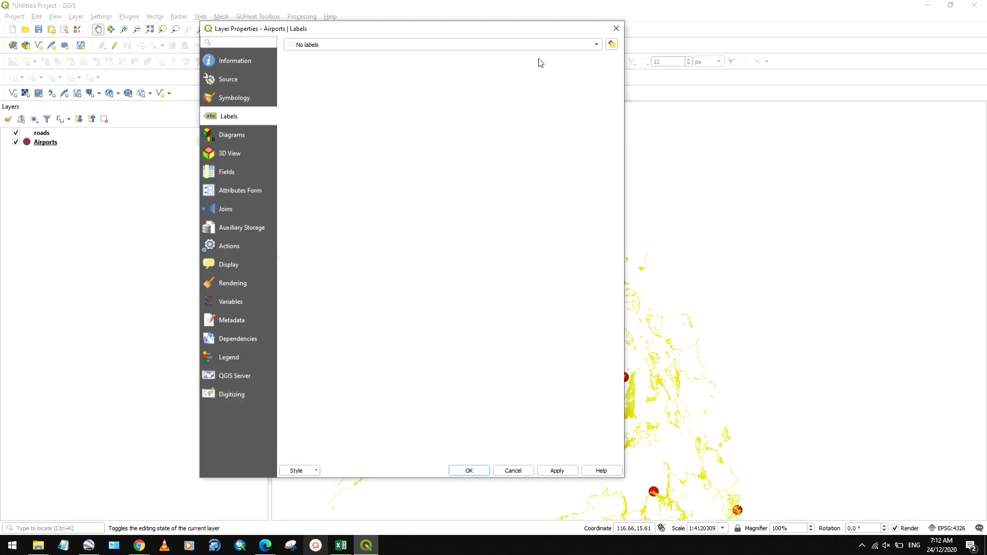
pyautogui.click(540, 45)
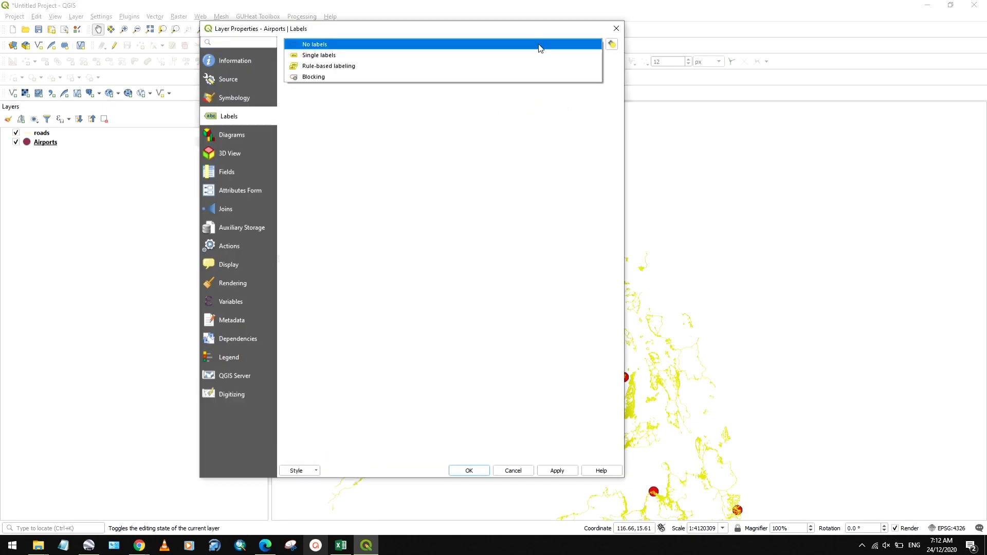
pyautogui.click(318, 57)
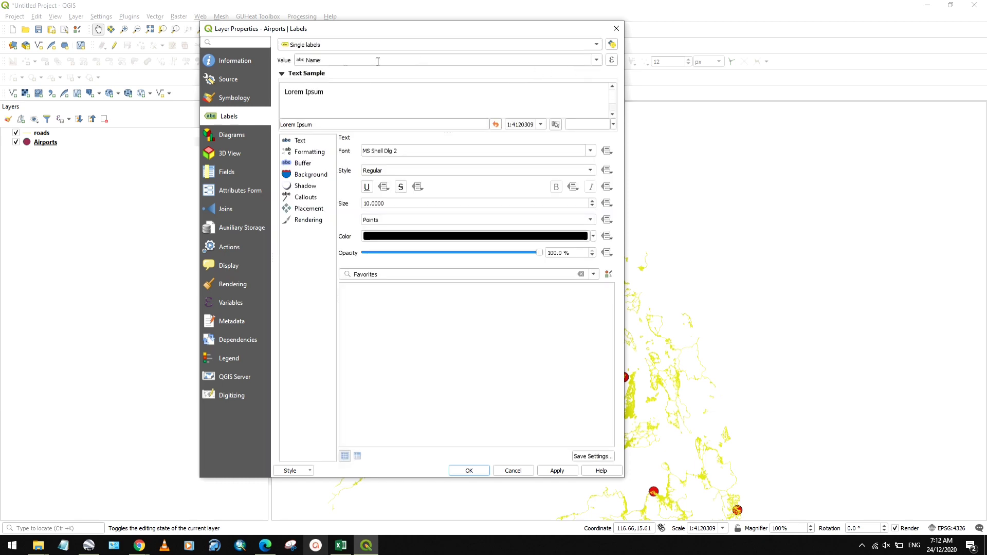
pyautogui.click(555, 471)
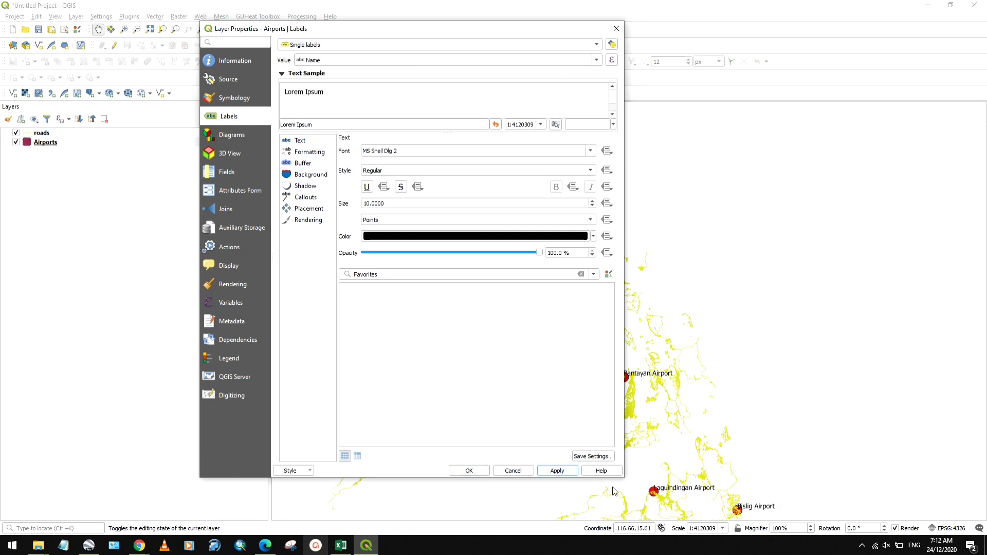
pyautogui.click(469, 471)
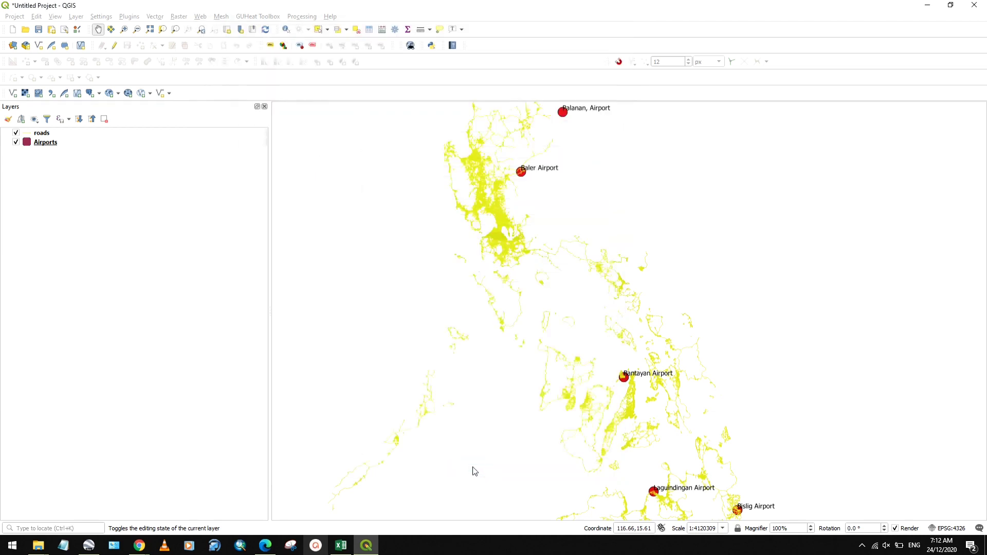
# Zoom the map to the full extent of the roads layer and hide the side panels
pyautogui.click(41, 133)
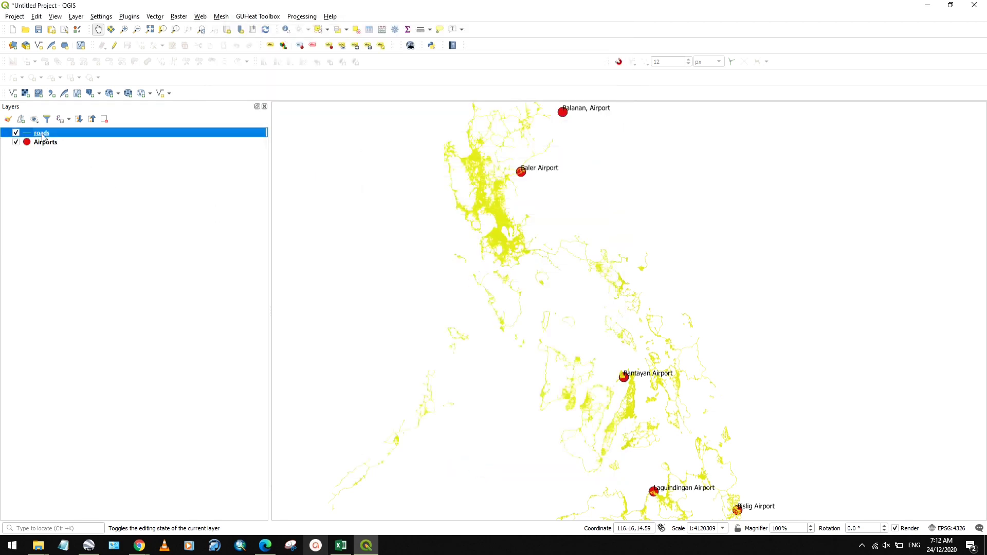
pyautogui.rightClick(42, 135)
pyautogui.click(59, 140)
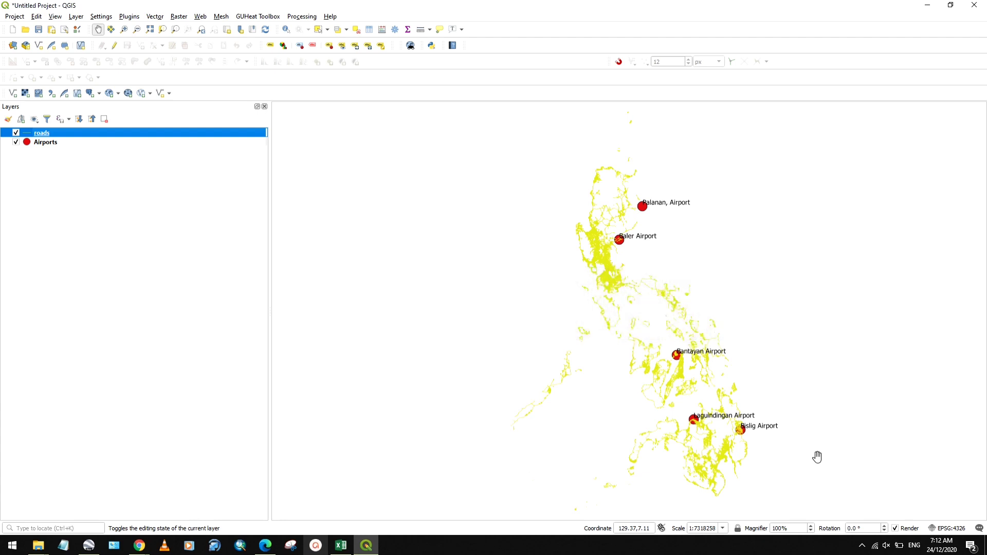
pyautogui.hotkey('ctrl', 'Tab')
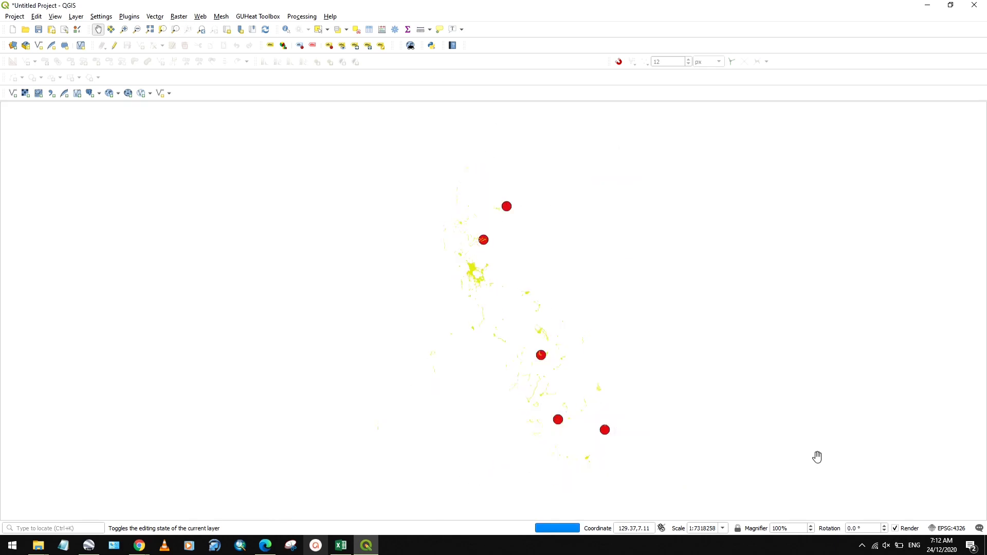